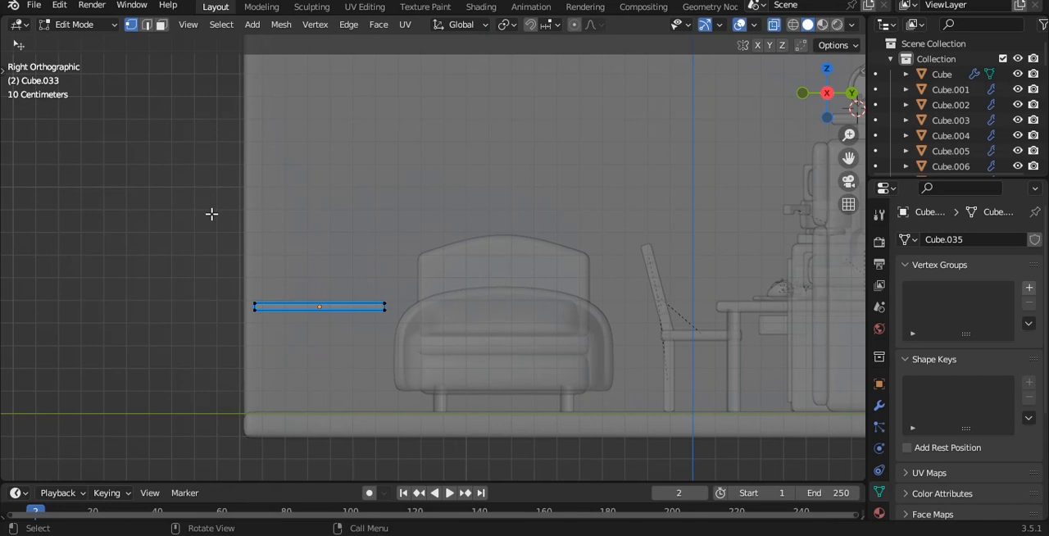
- Stretch the thin box beside the bed vertically into a solid cabinet about 1.2 m tall standing on the floor
{"action": "left_click_drag", "start_coordinate": [428, 345], "coordinate": [427, 345]}
{"action": "key", "text": "g"}
{"action": "key", "text": "z"}
{"action": "left_click", "coordinate": [172, 231]}
{"action": "left_click_drag", "start_coordinate": [172, 230], "coordinate": [470, 361]}
{"action": "left_click_drag", "start_coordinate": [320, 218], "coordinate": [322, 56]}
{"action": "key", "text": "alt+z"}
{"action": "middle_click_drag", "start_coordinate": [347, 159], "coordinate": [501, 225]}
{"action": "key", "text": "Tab"}
- Duplicate the cabinet in place and scale the copy down uniformly to about half its size
{"action": "key", "text": "grave"}
{"action": "left_click", "coordinate": [447, 232]}
{"action": "left_click", "coordinate": [438, 273]}
{"action": "left_click_drag", "start_coordinate": [482, 306], "coordinate": [453, 290]}
{"action": "middle_click_drag", "start_coordinate": [453, 289], "coordinate": [423, 185]}
{"action": "key", "text": "shift+d"}
{"action": "right_click", "coordinate": [551, 149]}
{"action": "key", "text": "n"}
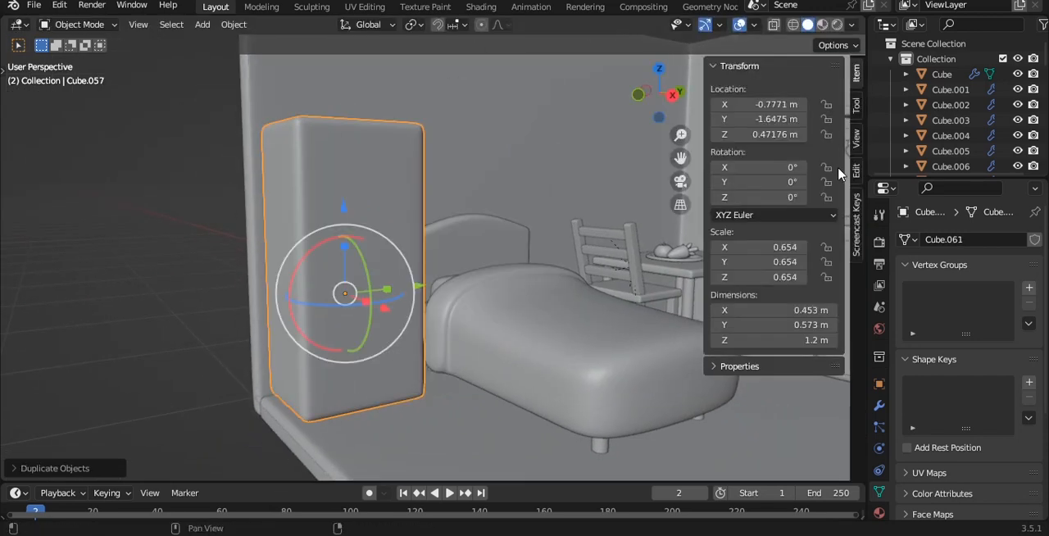
{"action": "left_click", "coordinate": [854, 220]}
{"action": "key", "text": "n"}
{"action": "middle_click_drag", "start_coordinate": [336, 255], "coordinate": [368, 270]}
{"action": "key", "text": "s"}
{"action": "left_click", "coordinate": [438, 278]}
- Move the small copy up into the cabinet's upper part and widen it along Y to nearly the cabinet's width
{"action": "key", "text": "grave"}
{"action": "left_click", "coordinate": [499, 283]}
{"action": "key", "text": "g"}
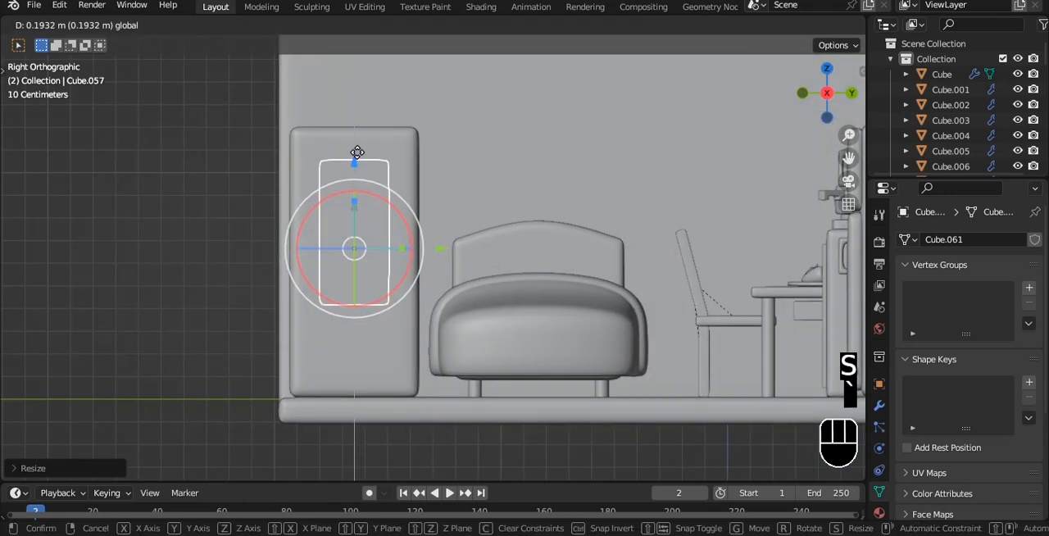
{"action": "left_click", "coordinate": [357, 132]}
{"action": "key", "text": "s"}
{"action": "key", "text": "x"}
{"action": "key", "text": "y"}
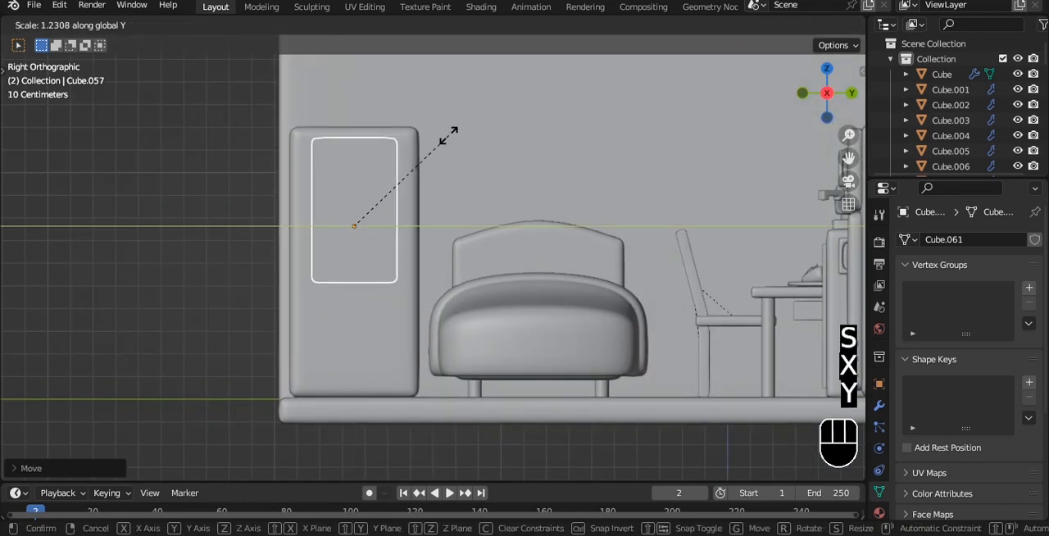
{"action": "left_click", "coordinate": [503, 140]}
- Raise the copy's bottom vertices to shorten it into a drawer front in the cabinet's upper part
{"action": "key", "text": "Tab"}
{"action": "key", "text": "alt+z"}
{"action": "left_click_drag", "start_coordinate": [232, 241], "coordinate": [433, 316]}
{"action": "middle_click_drag", "start_coordinate": [419, 233], "coordinate": [409, 286], "text": "shift"}
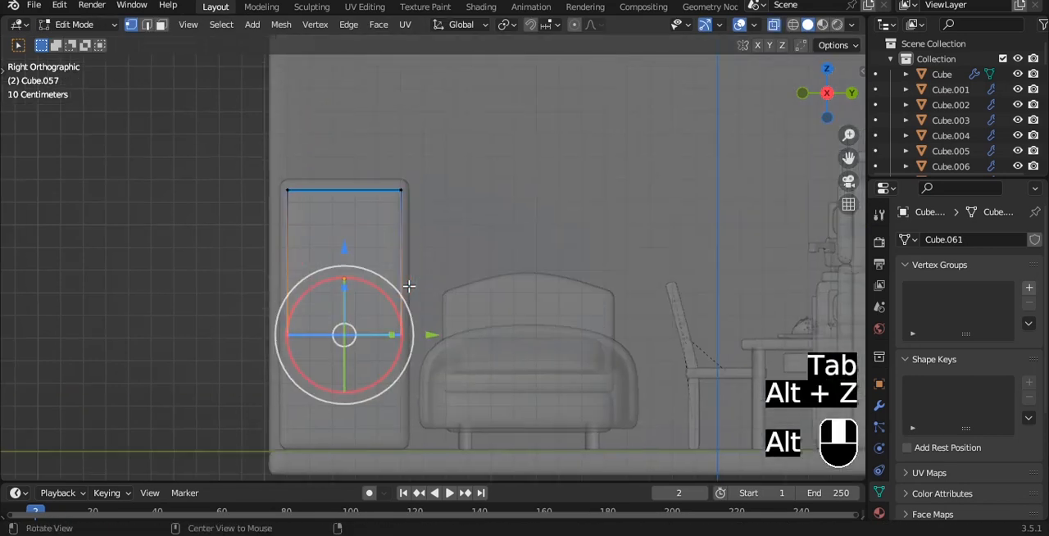
{"action": "key", "text": "alt+z"}
{"action": "left_click_drag", "start_coordinate": [345, 246], "coordinate": [348, 178]}
{"action": "key", "text": "alt+z"}
{"action": "middle_click_drag", "start_coordinate": [354, 185], "coordinate": [438, 244]}
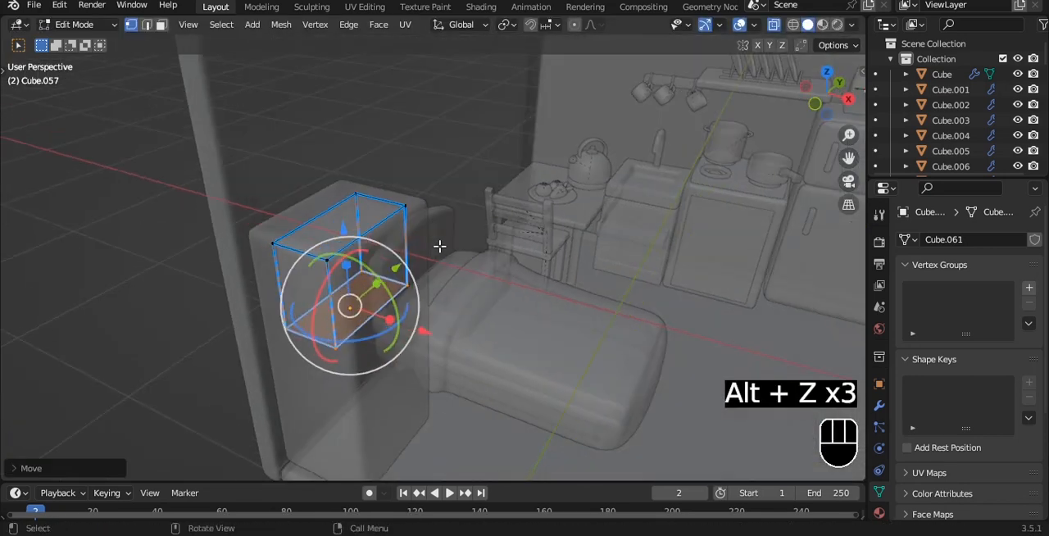
{"action": "key", "text": "Tab"}
- Thin the drawer front along X and position it against the cabinet's front face
{"action": "left_click_drag", "start_coordinate": [427, 335], "coordinate": [474, 360]}
{"action": "key", "text": "alt+z"}
{"action": "middle_click_drag", "start_coordinate": [473, 360], "coordinate": [519, 344]}
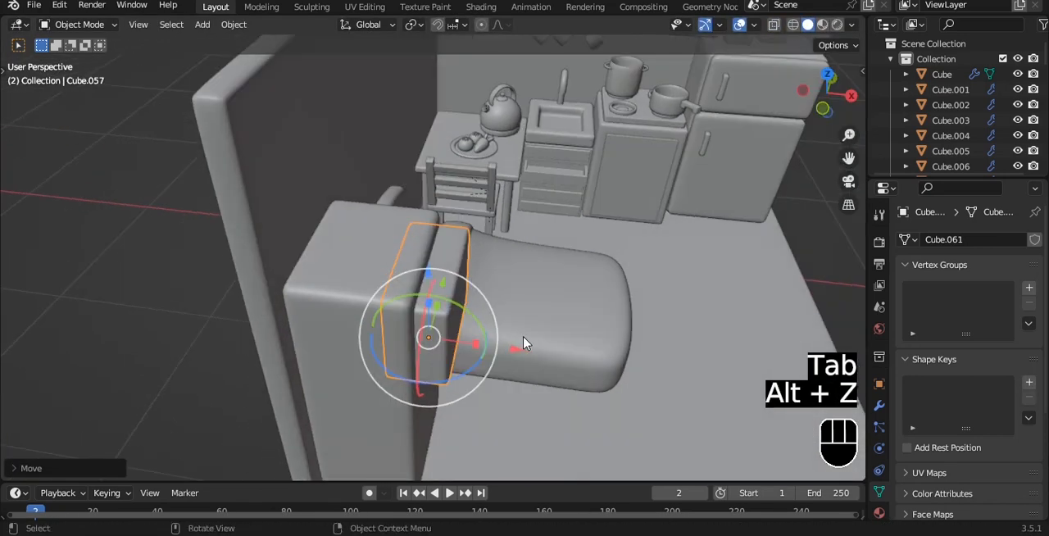
{"action": "key", "text": "s"}
{"action": "key", "text": "x"}
{"action": "left_click", "coordinate": [487, 345]}
{"action": "left_click_drag", "start_coordinate": [507, 365], "coordinate": [504, 359]}
{"action": "middle_click_drag", "start_coordinate": [529, 332], "coordinate": [463, 205]}
{"action": "key", "text": "grave"}
{"action": "key", "text": "grave"}
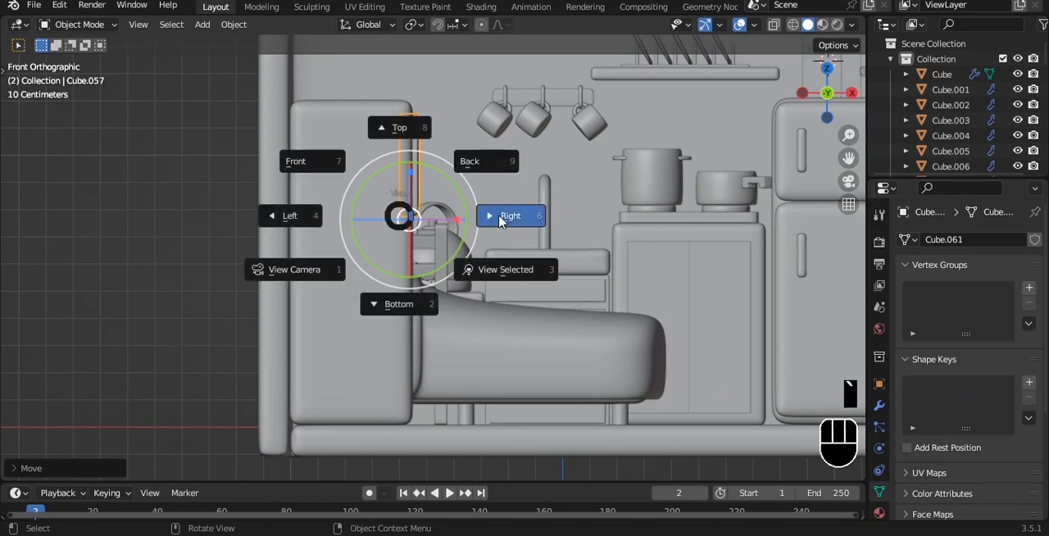
- Apply the drawer front's transform and give it an Array modifier with relative offset 0 in X and Y and -1.1 in Z
{"action": "left_click", "coordinate": [504, 216]}
{"action": "left_click", "coordinate": [879, 405]}
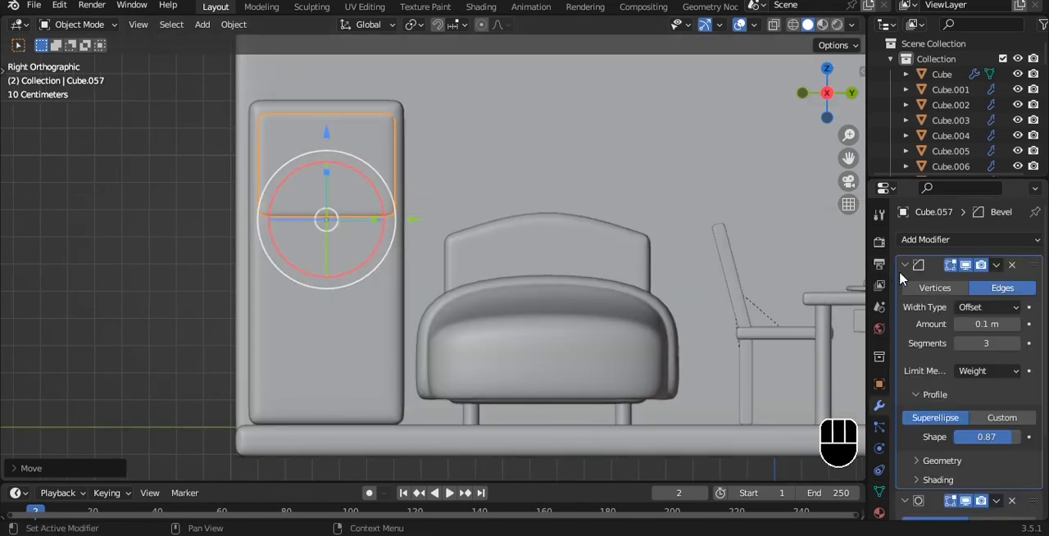
{"action": "left_click", "coordinate": [905, 265]}
{"action": "left_click", "coordinate": [906, 285]}
{"action": "left_click", "coordinate": [921, 239]}
{"action": "left_click", "coordinate": [759, 216]}
{"action": "key", "text": "ctrl+a"}
{"action": "left_click", "coordinate": [393, 179]}
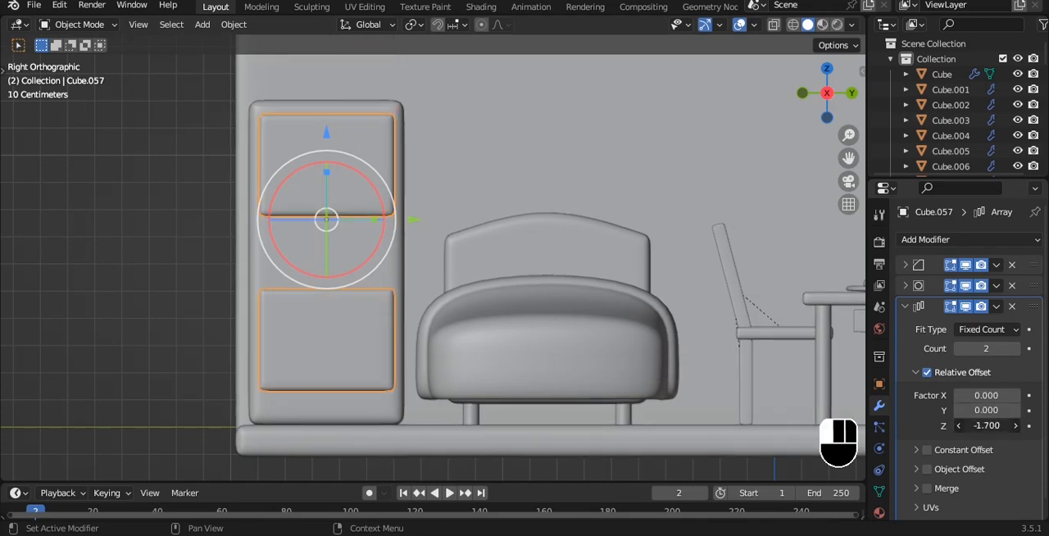
{"action": "key", "text": "s"}
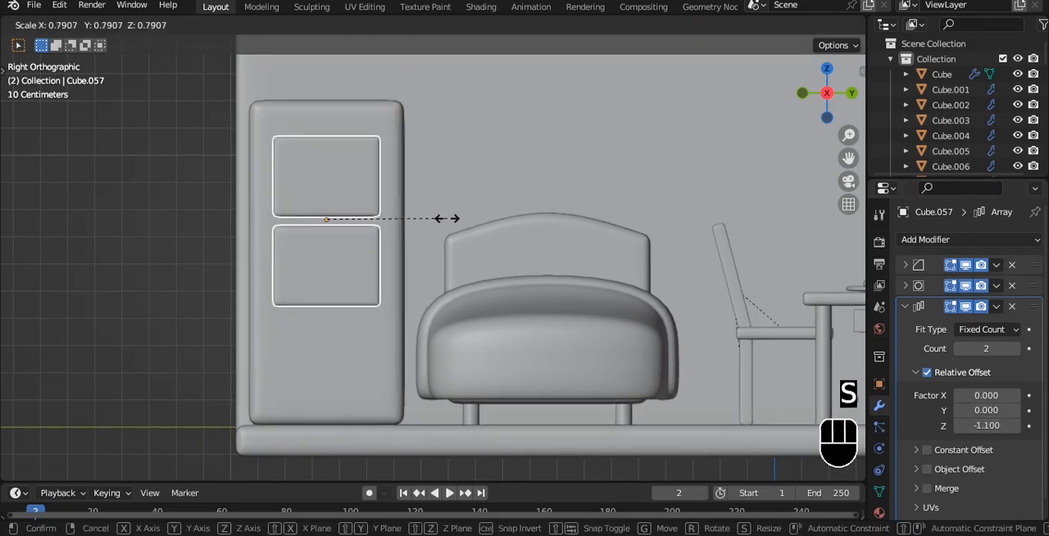
{"action": "right_click", "coordinate": [450, 218]}
- Shorten the drawer front from below and set the Array count to 3, with the stack centred on the cabinet face
{"action": "key", "text": "Tab"}
{"action": "key", "text": "alt+z"}
{"action": "mouse_move", "coordinate": [326, 129]}
{"action": "left_mouse_down"}
{"action": "mouse_move", "coordinate": [323, 103]}
{"action": "mouse_move", "coordinate": [321, 117]}
{"action": "left_mouse_up"}
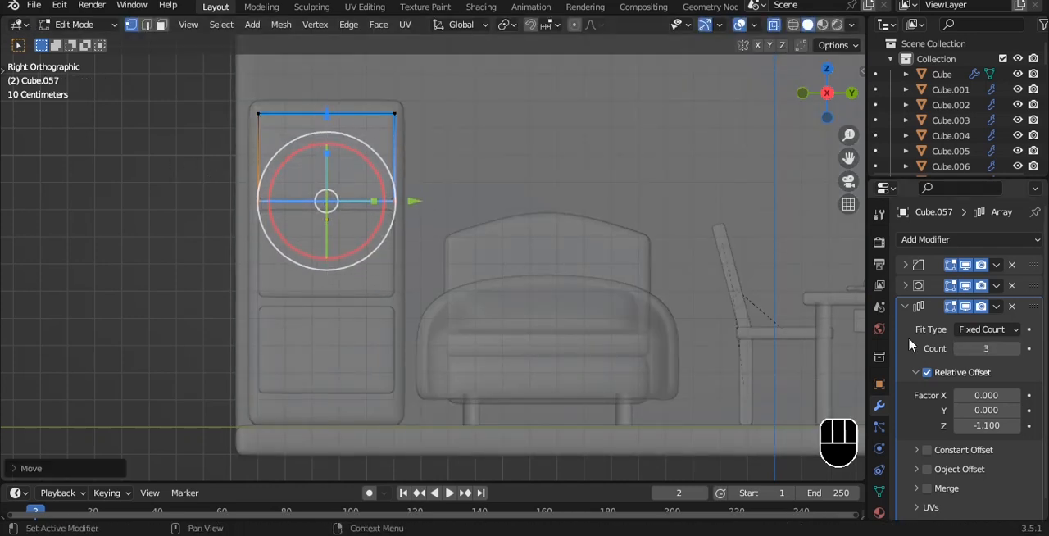
{"action": "key", "text": "Tab"}
{"action": "key", "text": "alt+z"}
{"action": "left_click_drag", "start_coordinate": [326, 136], "coordinate": [327, 153]}
{"action": "middle_click_drag", "start_coordinate": [251, 195], "coordinate": [321, 241]}
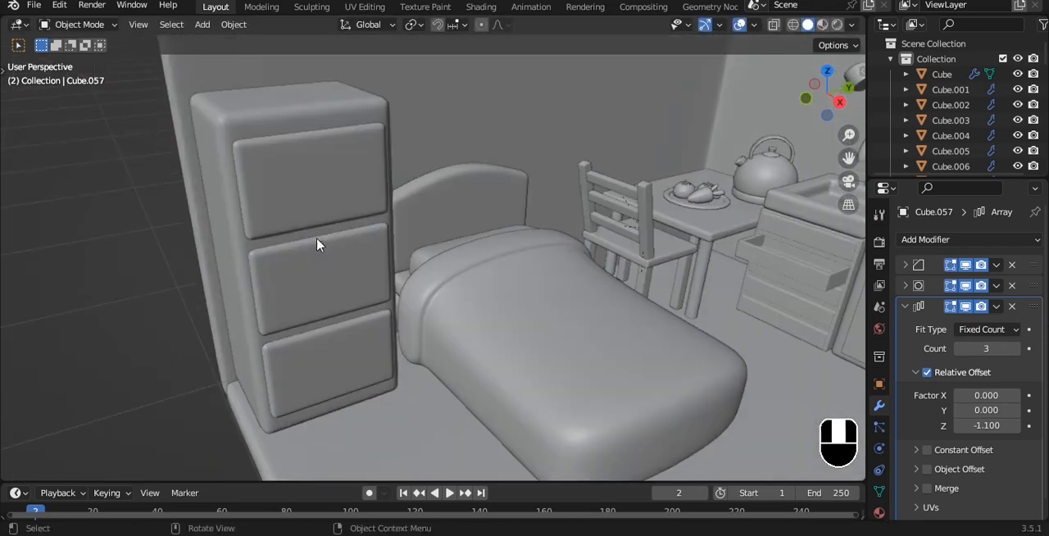
- Narrow the stack of drawer fronts slightly along Y to leave a margin at the cabinet's sides
{"action": "key", "text": "grave"}
{"action": "key", "text": "s"}
{"action": "key", "text": "x"}
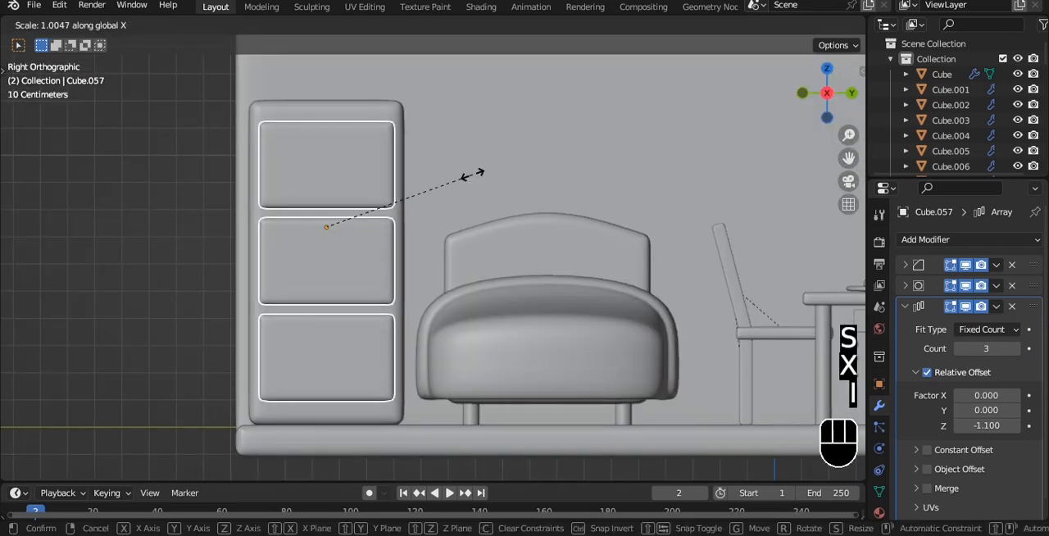
{"action": "left_click", "coordinate": [461, 171]}
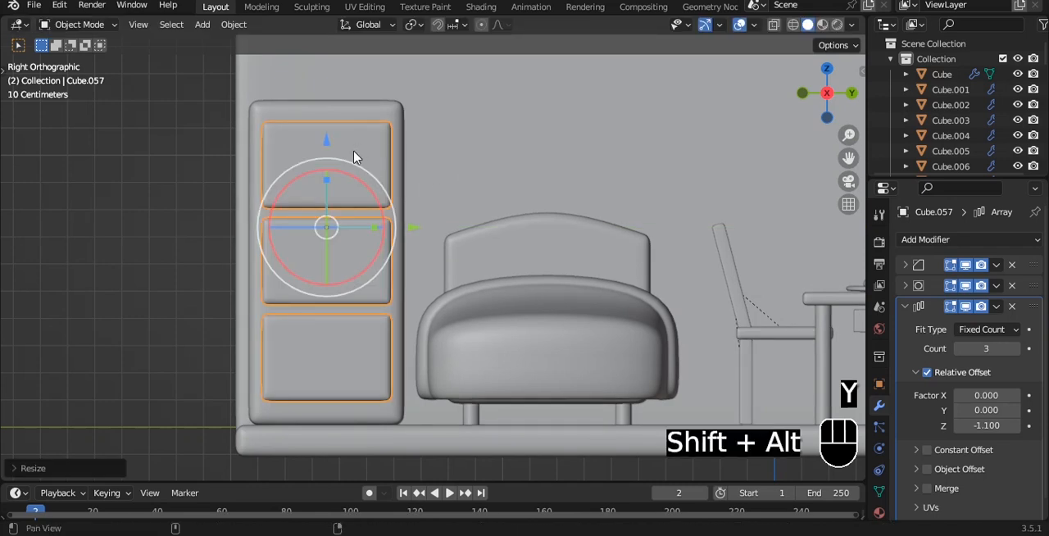
- Raise the drawer front's top vertices slightly to make the drawers taller
{"action": "left_click_drag", "start_coordinate": [356, 154], "coordinate": [353, 175], "text": "alt+shift"}
{"action": "scroll", "coordinate": [353, 173], "scroll_direction": "up", "scroll_amount": 1}
{"action": "key", "text": "Tab"}
{"action": "key", "text": "alt+z"}
{"action": "left_click_drag", "start_coordinate": [188, 105], "coordinate": [480, 176]}
{"action": "key", "text": "alt+z"}
{"action": "middle_click_drag", "start_coordinate": [394, 123], "coordinate": [402, 155], "text": "shift"}
{"action": "left_click_drag", "start_coordinate": [323, 81], "coordinate": [324, 72]}
{"action": "key", "text": "Tab"}
{"action": "scroll", "coordinate": [347, 156], "scroll_direction": "down", "scroll_amount": 1}
- Deselect all objects and save the file
{"action": "key", "text": "a"}
{"action": "left_click", "coordinate": [397, 231]}
{"action": "key", "text": "a"}
{"action": "scroll", "coordinate": [464, 228], "scroll_direction": "down", "scroll_amount": 4}
{"action": "left_click_drag", "start_coordinate": [443, 232], "coordinate": [512, 246], "text": "alt"}
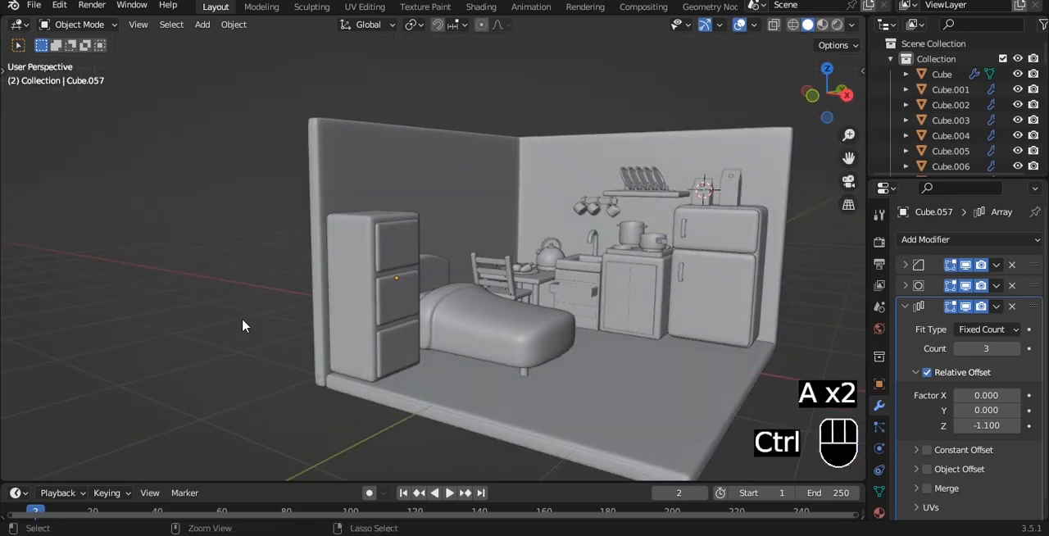
{"action": "key", "text": "ctrl+s"}
- Examine the room with the drawer cabinet from several distances and angles
{"action": "scroll", "coordinate": [435, 245], "scroll_direction": "up", "scroll_amount": 2}
{"action": "scroll", "coordinate": [438, 247], "scroll_direction": "down", "scroll_amount": 1}
{"action": "left_click_drag", "start_coordinate": [614, 261], "coordinate": [546, 242], "text": "alt+shift"}
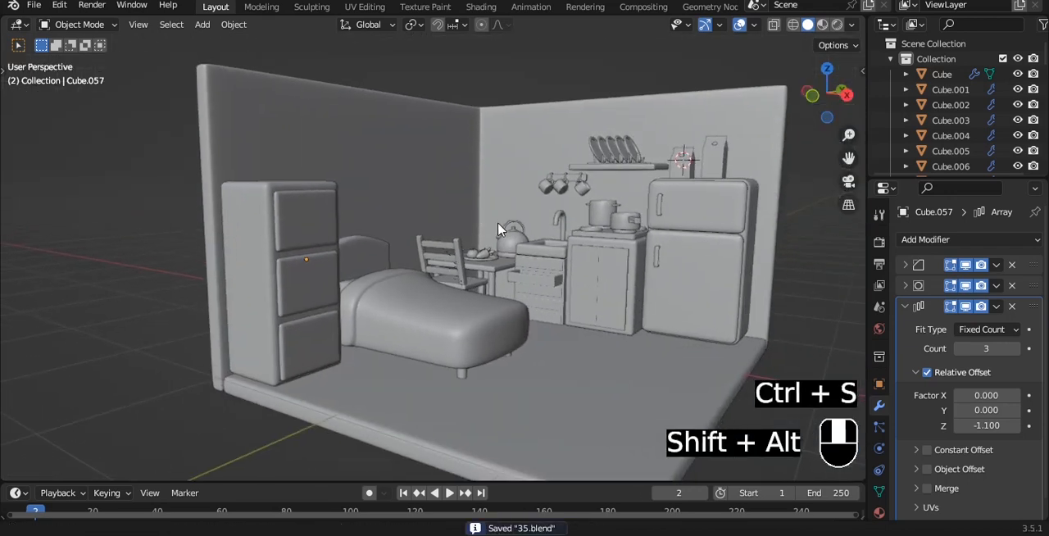
{"action": "scroll", "coordinate": [547, 242], "scroll_direction": "up", "scroll_amount": 2}
{"action": "left_click_drag", "start_coordinate": [698, 264], "coordinate": [619, 261], "text": "alt"}
{"action": "scroll", "coordinate": [464, 270], "scroll_direction": "down", "scroll_amount": 2}
{"action": "left_click_drag", "start_coordinate": [464, 271], "coordinate": [499, 276], "text": "alt"}
{"action": "scroll", "coordinate": [499, 282], "scroll_direction": "down", "scroll_amount": 2}
- Add a mesh cube and isolate it in Local View, seen from the front
{"action": "key", "text": "shift+a"}
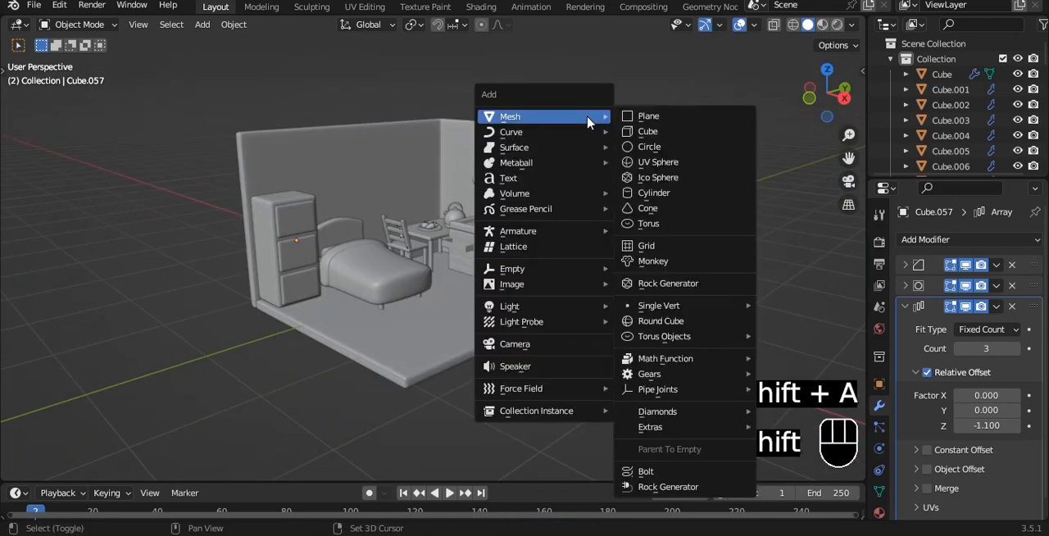
{"action": "left_click", "coordinate": [661, 133]}
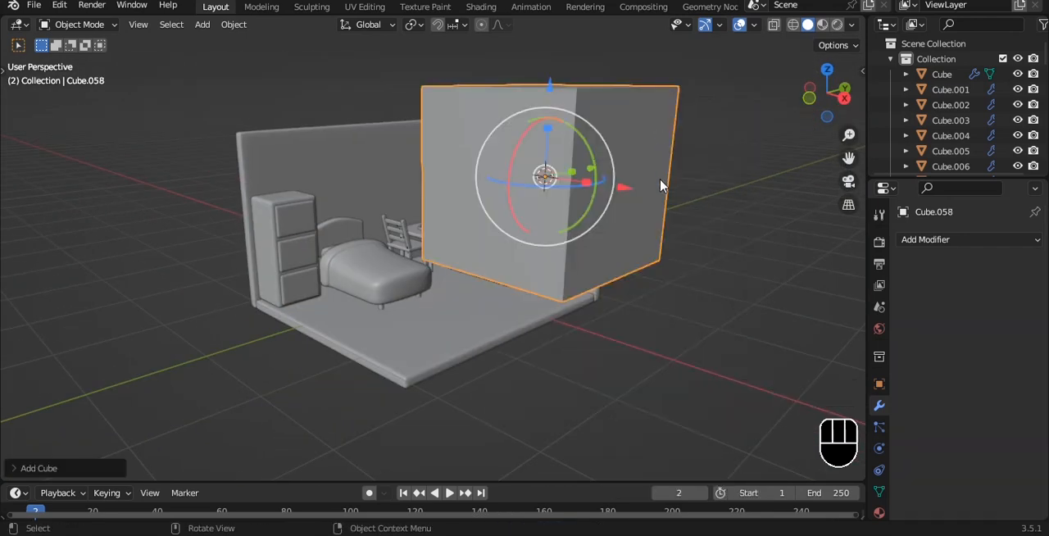
{"action": "key", "text": "KP_Divide"}
{"action": "key", "text": "KP_1"}
- Give the cube a level 3 Subdivision Surface modifier and Shade Auto Smooth
{"action": "key", "text": "ctrl+3"}
{"action": "right_click", "coordinate": [605, 104]}
{"action": "mouse_move", "coordinate": [608, 112]}
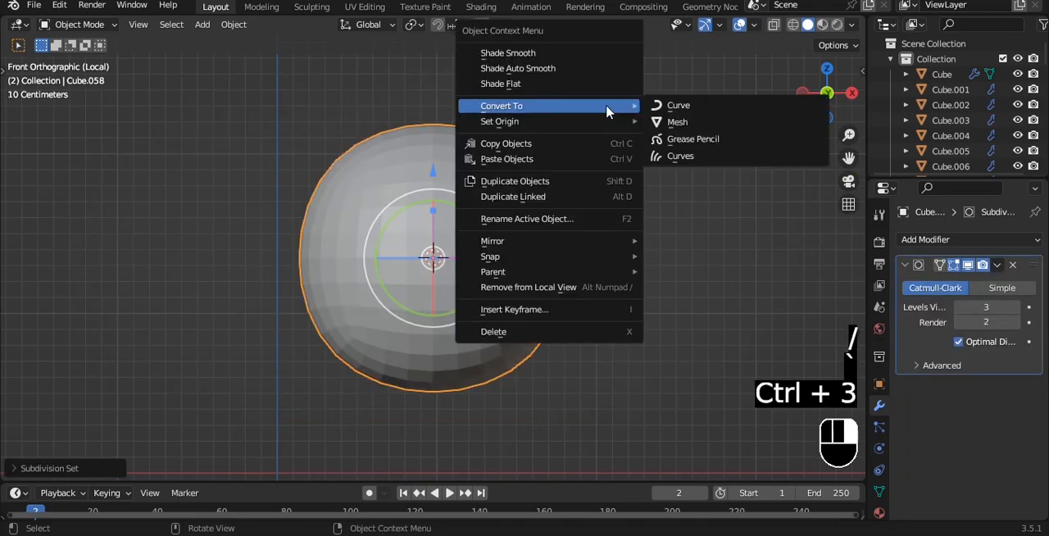
- Delete the cube's top face to leave the rounded shape open upward
{"action": "key", "text": "Tab"}
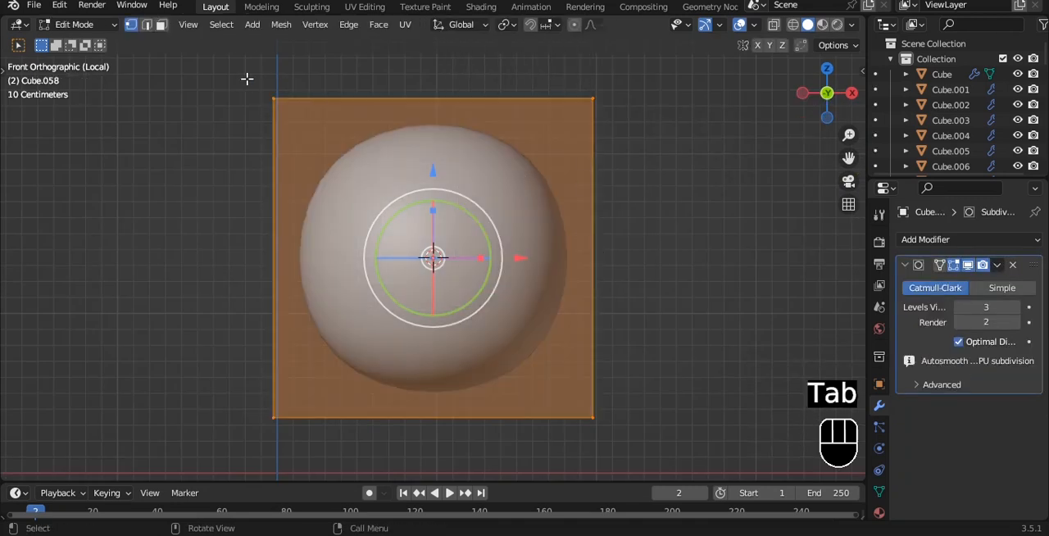
{"action": "key", "text": "alt+z"}
{"action": "left_click_drag", "start_coordinate": [246, 79], "coordinate": [750, 166]}
{"action": "key", "text": "x"}
{"action": "left_click", "coordinate": [672, 205]}
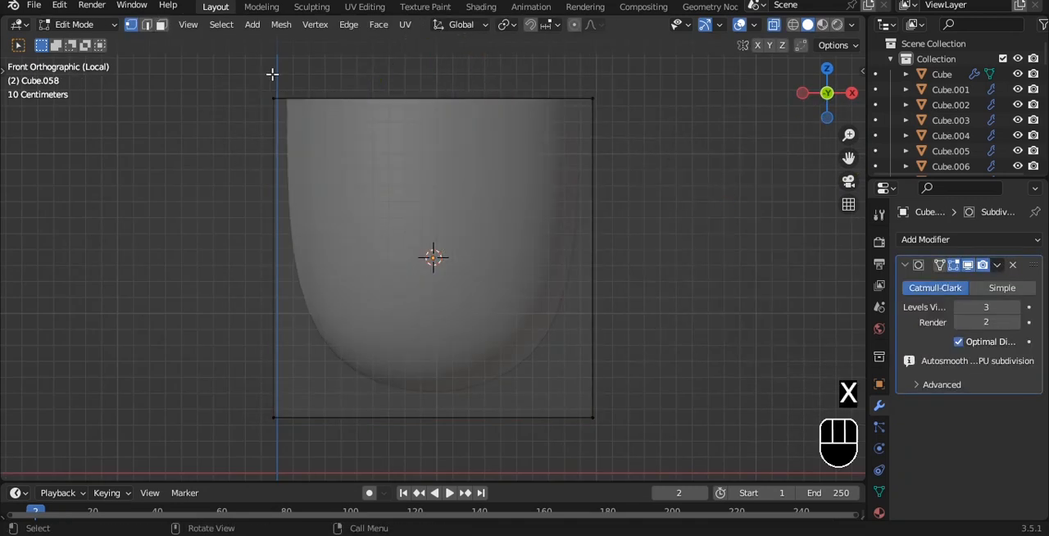
- Lower the top vertices of the open cube to make a shallower bowl
{"action": "middle_click_drag", "start_coordinate": [273, 74], "coordinate": [249, 110], "text": "shift"}
{"action": "left_click", "coordinate": [527, 134], "text": "alt+shift"}
{"action": "left_click_drag", "start_coordinate": [418, 48], "coordinate": [418, 141]}
{"action": "key", "text": "Tab"}
{"action": "key", "text": "alt+z"}
{"action": "middle_click_drag", "start_coordinate": [558, 185], "coordinate": [760, 284]}
- Add a Solidify modifier with Even Thickness, place it first in the stack, and set its thickness to 0.36 m
{"action": "left_click", "coordinate": [983, 243]}
{"action": "left_click", "coordinate": [702, 500]}
{"action": "left_click", "coordinate": [1002, 406]}
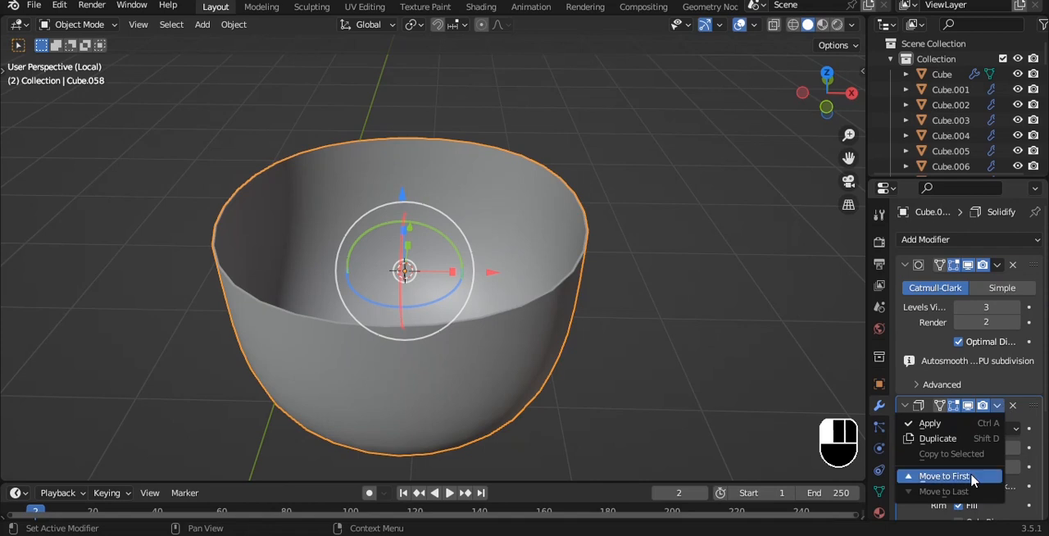
{"action": "left_click", "coordinate": [943, 478]}
{"action": "left_click_drag", "start_coordinate": [978, 307], "coordinate": [1037, 307]}
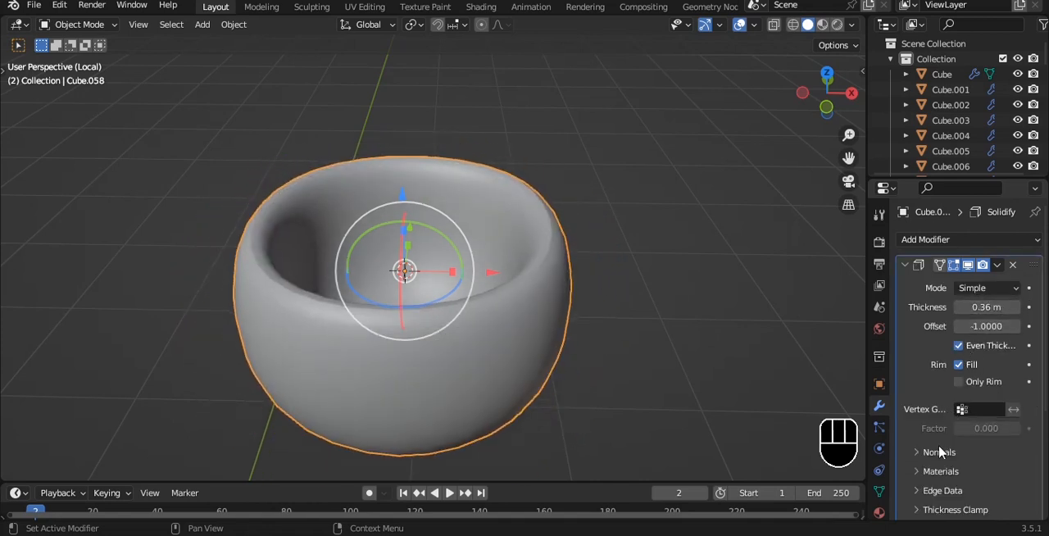
- Add a horizontal loop cut around the bowl near mid-height
{"action": "key", "text": "Tab"}
{"action": "key", "text": "ctrl+r"}
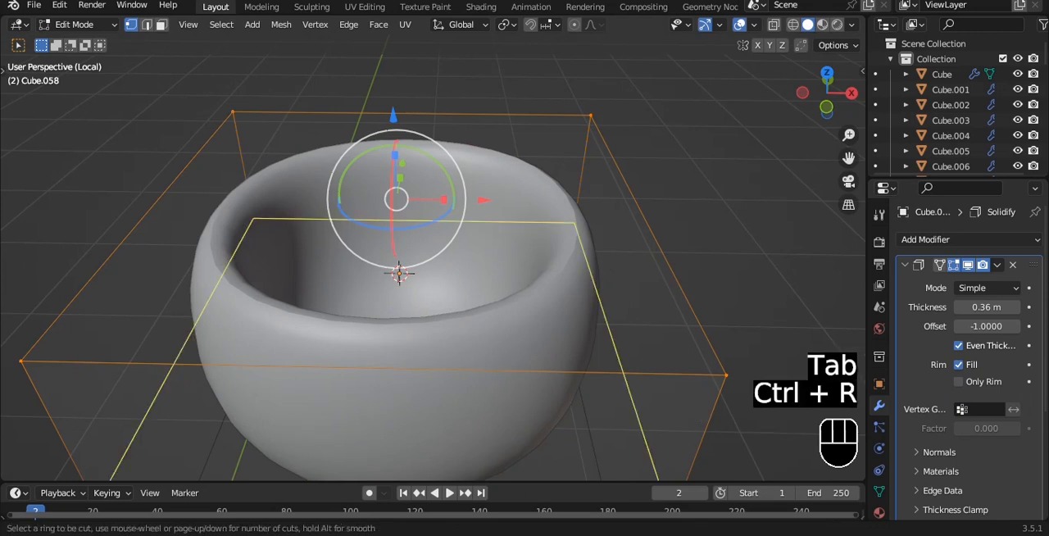
{"action": "left_click", "coordinate": [701, 418]}
{"action": "left_click", "coordinate": [705, 407]}
{"action": "key", "text": "Tab"}
- Scale the bowl's bottom vertices inward so that the base tapers
{"action": "key", "text": "grave"}
{"action": "left_click", "coordinate": [634, 226]}
{"action": "key", "text": "Tab"}
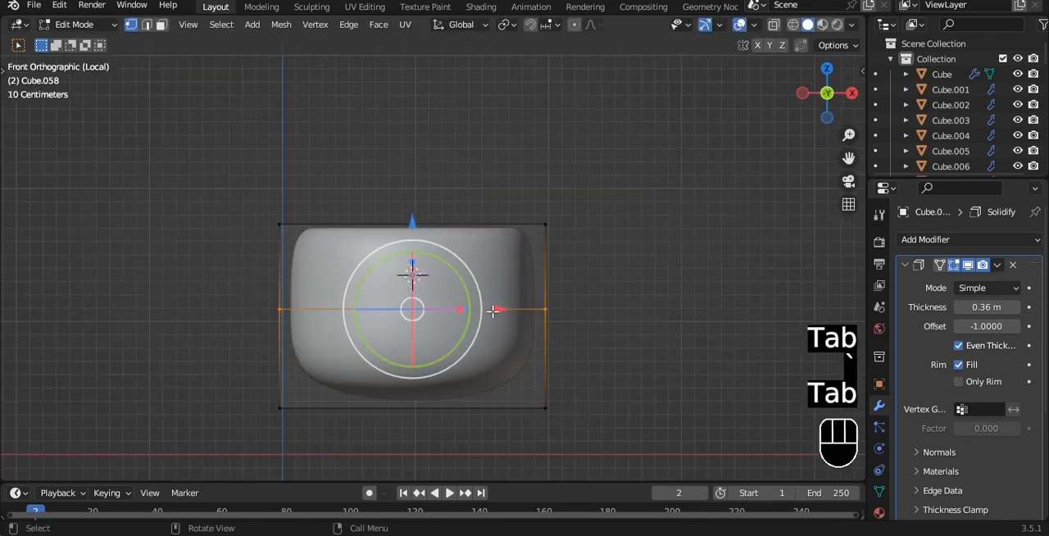
{"action": "key", "text": "alt+z"}
{"action": "left_click_drag", "start_coordinate": [210, 375], "coordinate": [691, 443]}
{"action": "key", "text": "s"}
{"action": "left_click", "coordinate": [628, 377]}
{"action": "key", "text": "Tab"}
{"action": "key", "text": "alt+z"}
{"action": "middle_click_drag", "start_coordinate": [575, 269], "coordinate": [571, 308]}
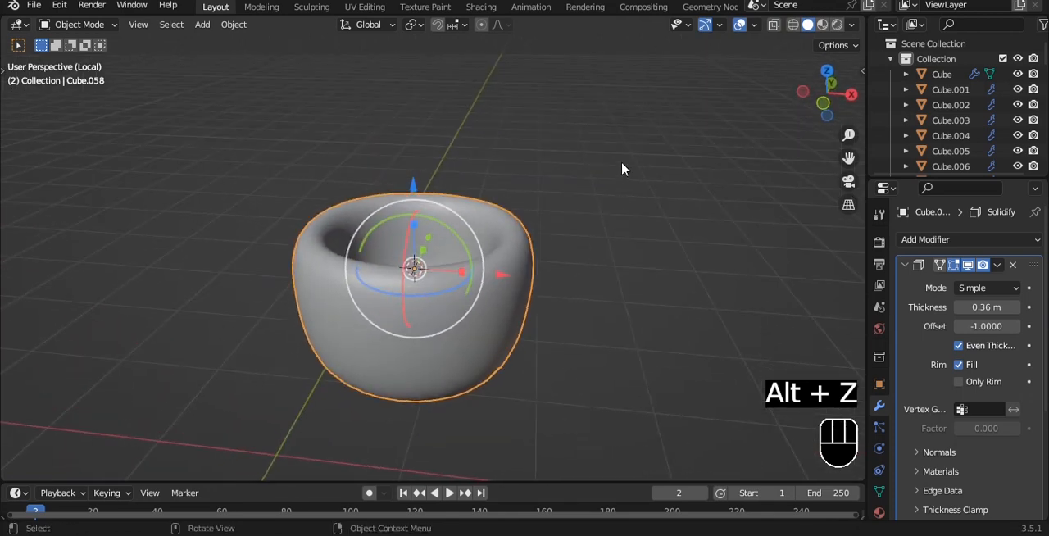
- Add a UV sphere inside the bowl and apply Shade Auto Smooth to it
{"action": "key", "text": "KP_1"}
{"action": "key", "text": "shift+a"}
{"action": "left_click", "coordinate": [680, 194]}
{"action": "right_click", "coordinate": [620, 197]}
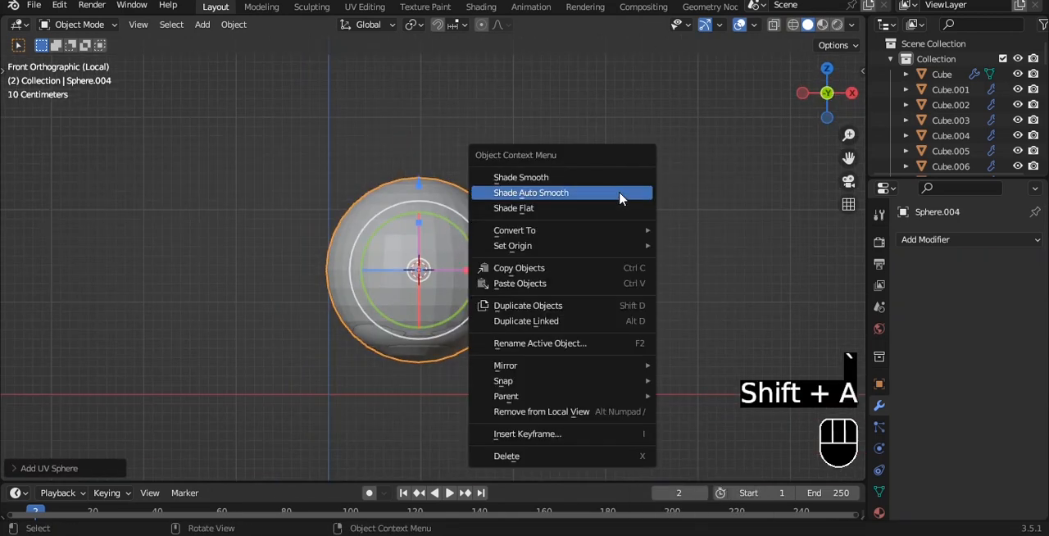
{"action": "left_click", "coordinate": [620, 193]}
- Give the sphere a level 3 Subdivision Surface modifier and scale it down to less than half its size
{"action": "key", "text": "ctrl+3"}
{"action": "key", "text": "s"}
{"action": "left_click", "coordinate": [528, 249]}
- Move the sphere along Y to the front of the bowl and raise it onto the rim
{"action": "key", "text": "grave"}
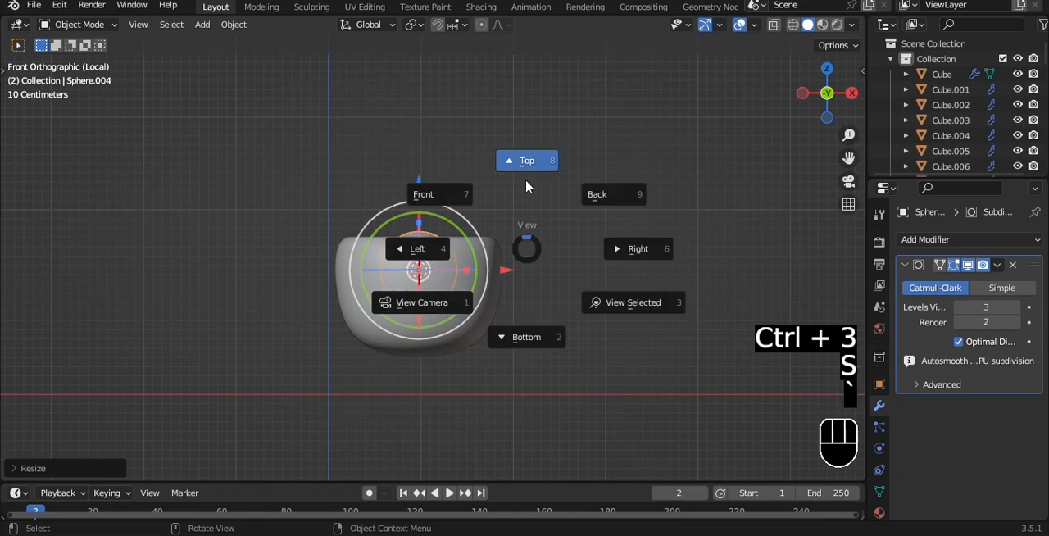
{"action": "left_click", "coordinate": [527, 184]}
{"action": "left_click_drag", "start_coordinate": [420, 168], "coordinate": [416, 225]}
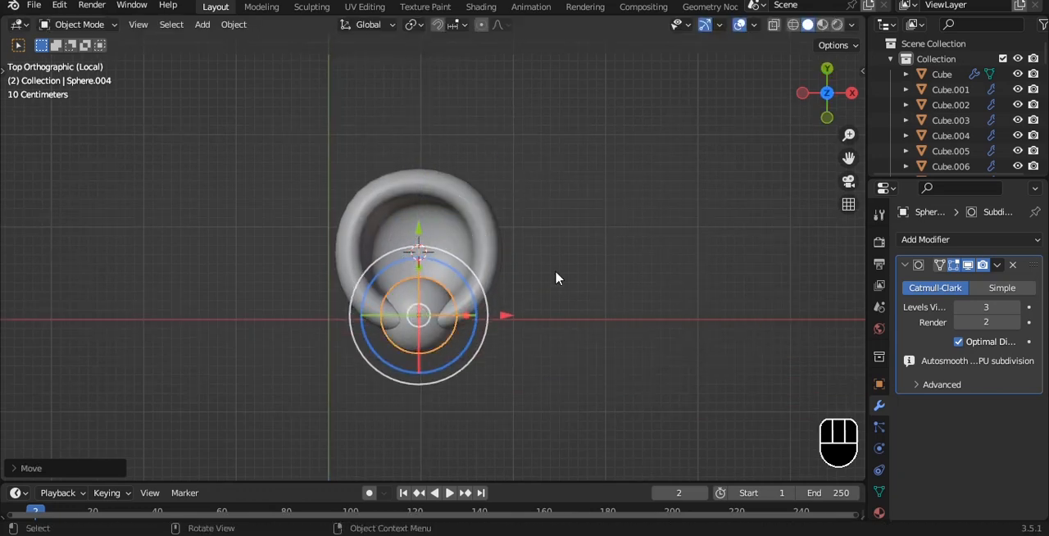
{"action": "key", "text": "grave"}
{"action": "left_click", "coordinate": [481, 227]}
{"action": "left_click_drag", "start_coordinate": [418, 182], "coordinate": [418, 136]}
- Set the transform pivot point to the 3D Cursor while viewing the bowl from above
{"action": "key", "text": "grave"}
{"action": "left_click", "coordinate": [539, 131]}
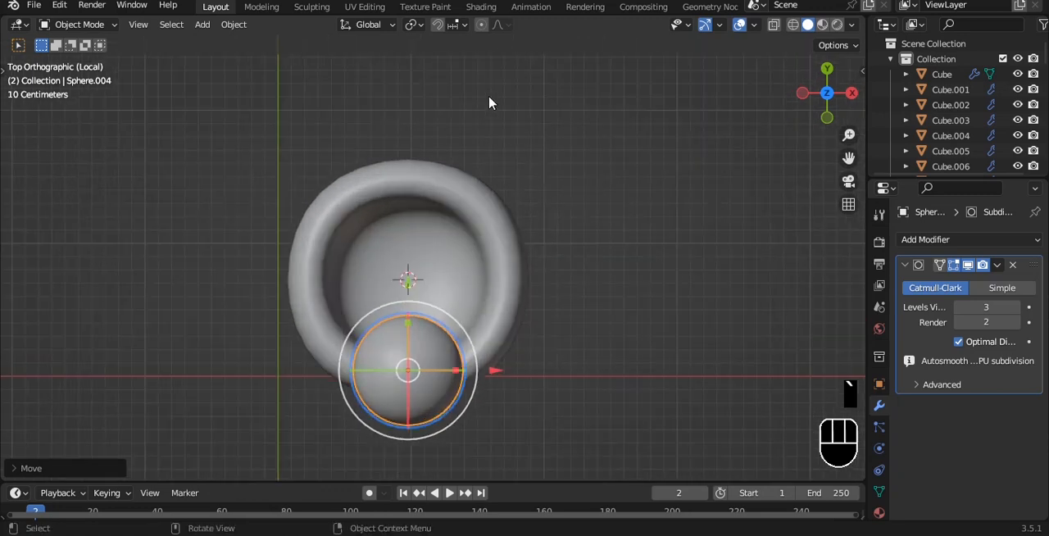
{"action": "left_click", "coordinate": [419, 28]}
{"action": "left_click", "coordinate": [451, 59]}
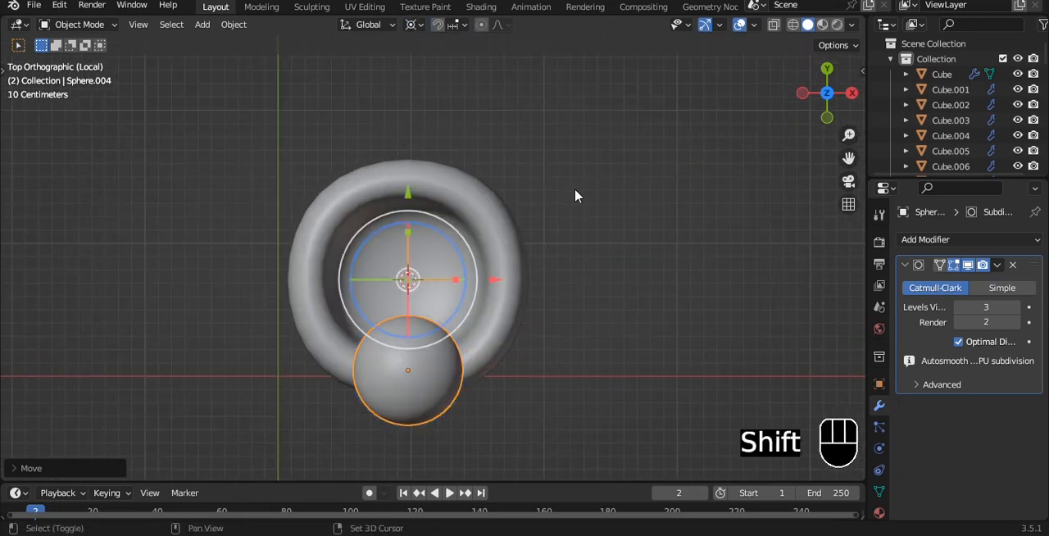
- Try to duplicate the sphere as a separate object and rotate the copy around the 3D cursor
{"action": "key", "text": "shift+d"}
{"action": "key", "text": "r"}
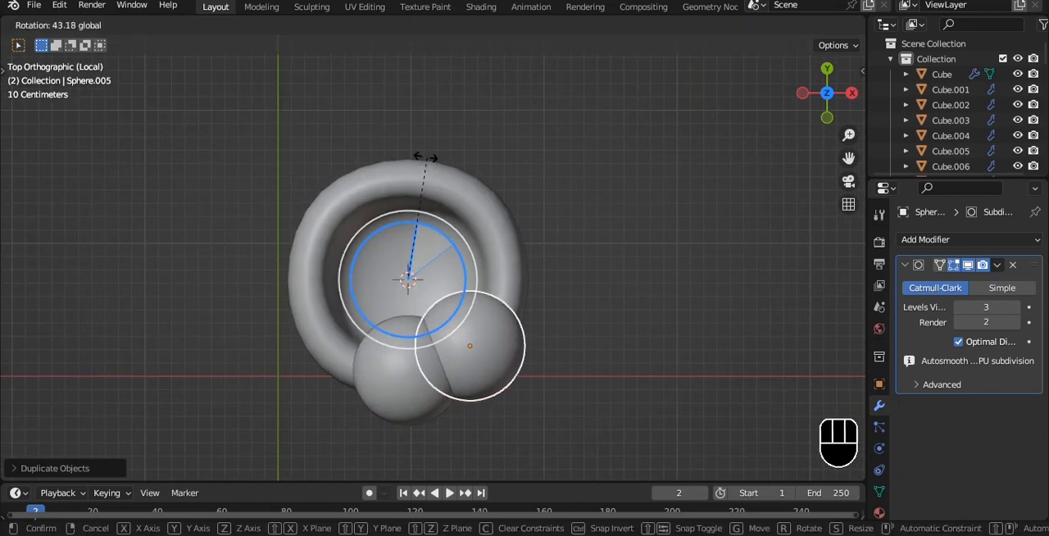
{"action": "left_click", "coordinate": [403, 193]}
{"action": "key", "text": "Delete"}
- Delete the duplicate sphere and spin the original's whole mesh around Z in 6 steps to ring the bowl's rim with spheres
{"action": "left_click", "coordinate": [456, 348]}
{"action": "key", "text": "Tab"}
{"action": "key", "text": "a"}
{"action": "key", "text": "a"}
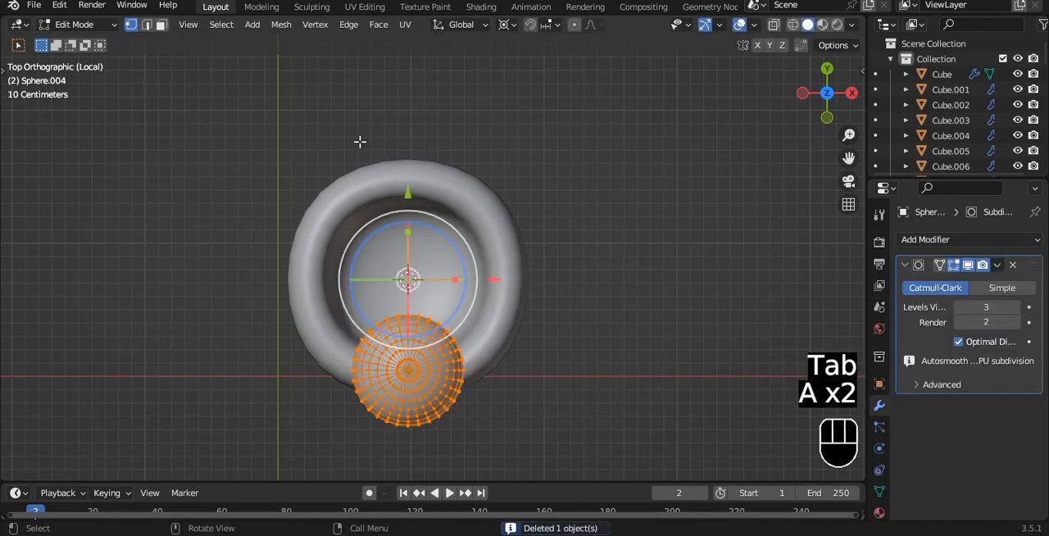
{"action": "key", "text": "t"}
{"action": "scroll", "coordinate": [21, 383], "scroll_direction": "down", "scroll_amount": 5}
{"action": "left_click", "coordinate": [21, 370]}
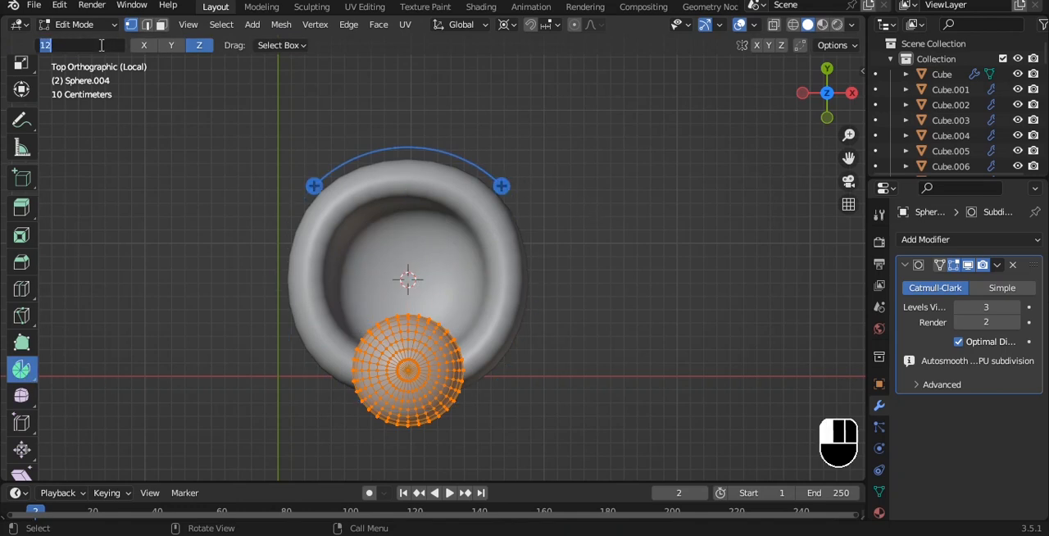
{"action": "left_click_drag", "start_coordinate": [470, 148], "coordinate": [543, 290]}
{"action": "key", "text": "Tab"}
{"action": "key", "text": "alt+z"}
{"action": "key", "text": "alt+a"}
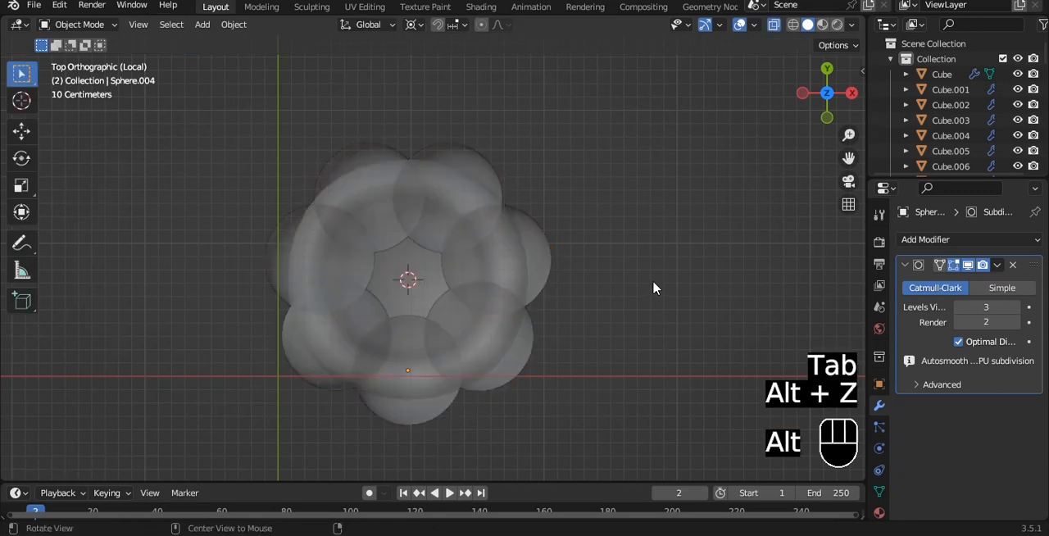
- Add a smooth-shaded cylinder at the 3D cursor, scale it down to a narrow stub and lower it beneath the bowl
{"action": "key", "text": "shift+a"}
{"action": "mouse_move", "coordinate": [563, 127]}
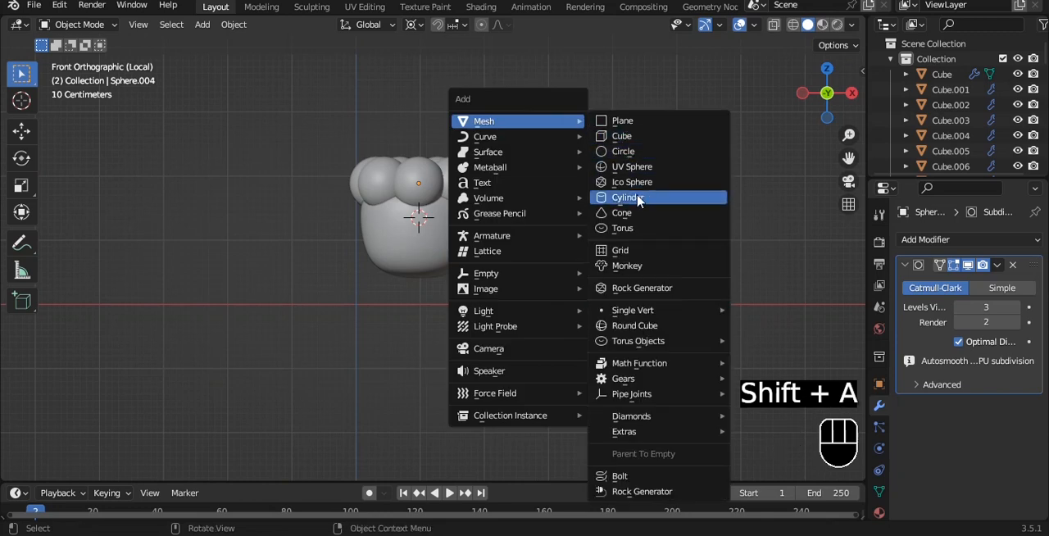
{"action": "left_click", "coordinate": [638, 200]}
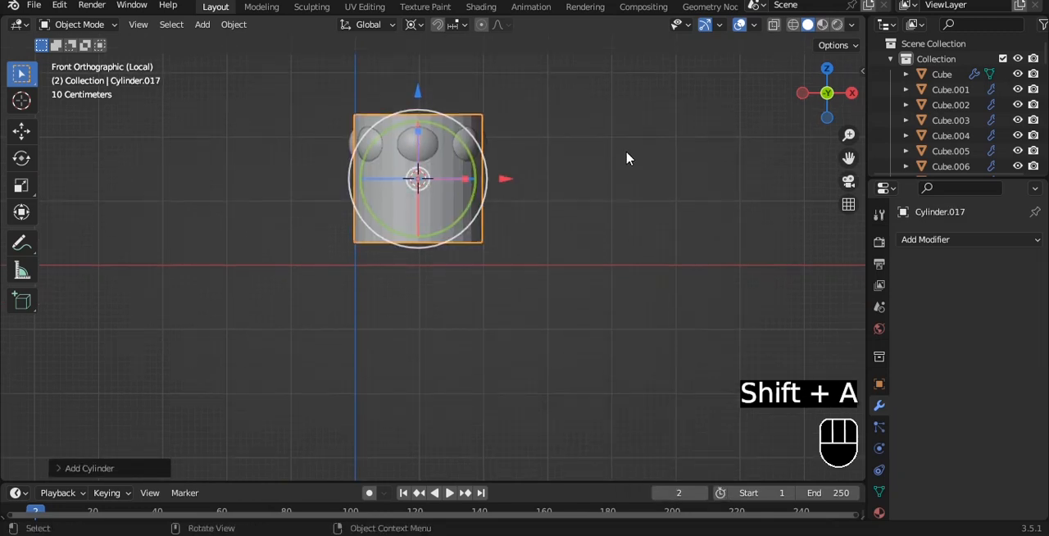
{"action": "right_click", "coordinate": [626, 157]}
{"action": "left_click", "coordinate": [625, 157]}
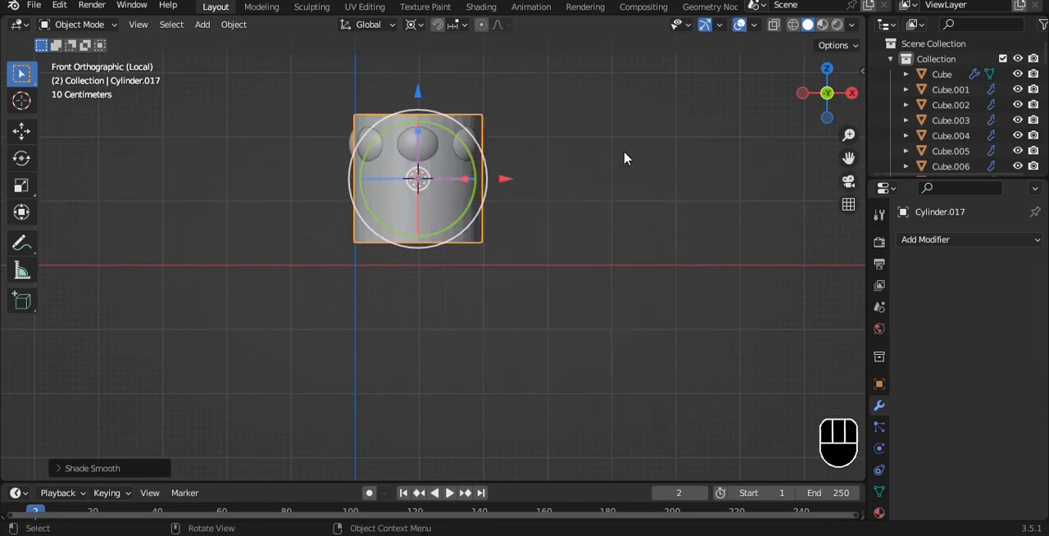
{"action": "key", "text": "s"}
{"action": "left_click", "coordinate": [483, 156]}
{"action": "left_click_drag", "start_coordinate": [417, 175], "coordinate": [417, 238]}
- Set the pivot to Median Point and pull the cylinder's bottom vertices down to form a long stem
{"action": "key", "text": "Tab"}
{"action": "key", "text": "alt+z"}
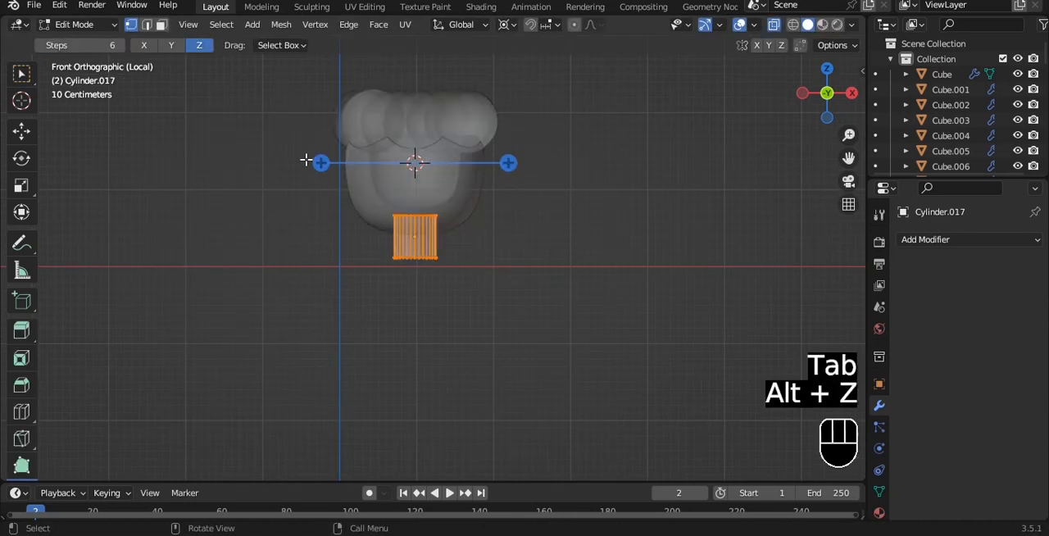
{"action": "left_click", "coordinate": [25, 75]}
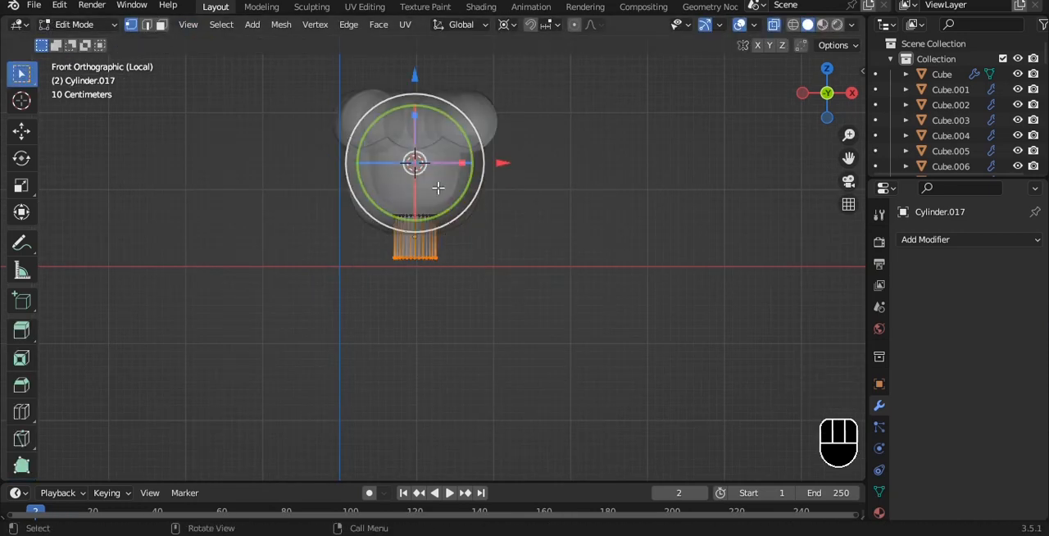
{"action": "left_click", "coordinate": [510, 25]}
{"action": "left_click", "coordinate": [533, 88]}
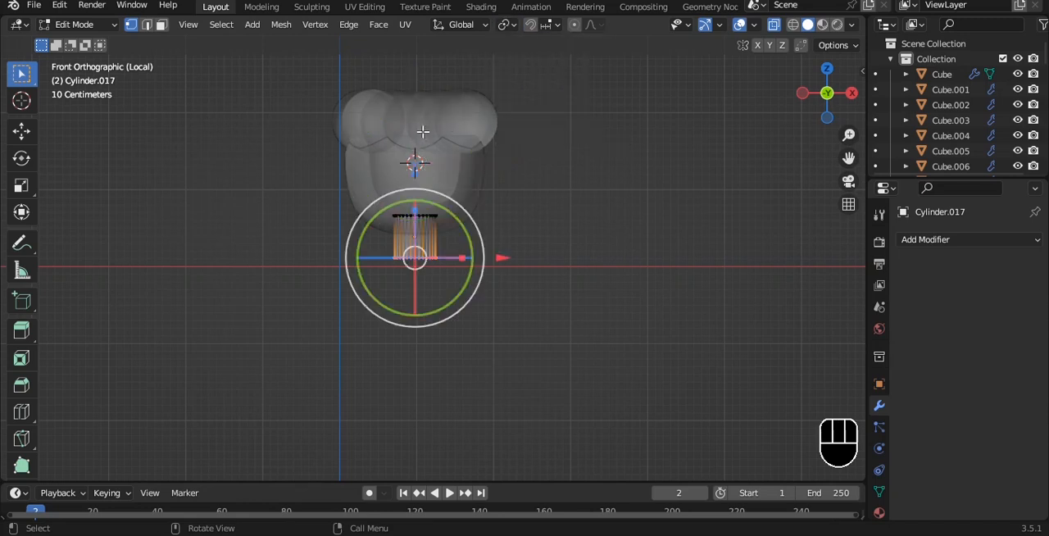
{"action": "key", "text": "g"}
{"action": "left_click", "coordinate": [416, 257]}
{"action": "key", "text": "Tab"}
{"action": "key", "text": "alt+z"}
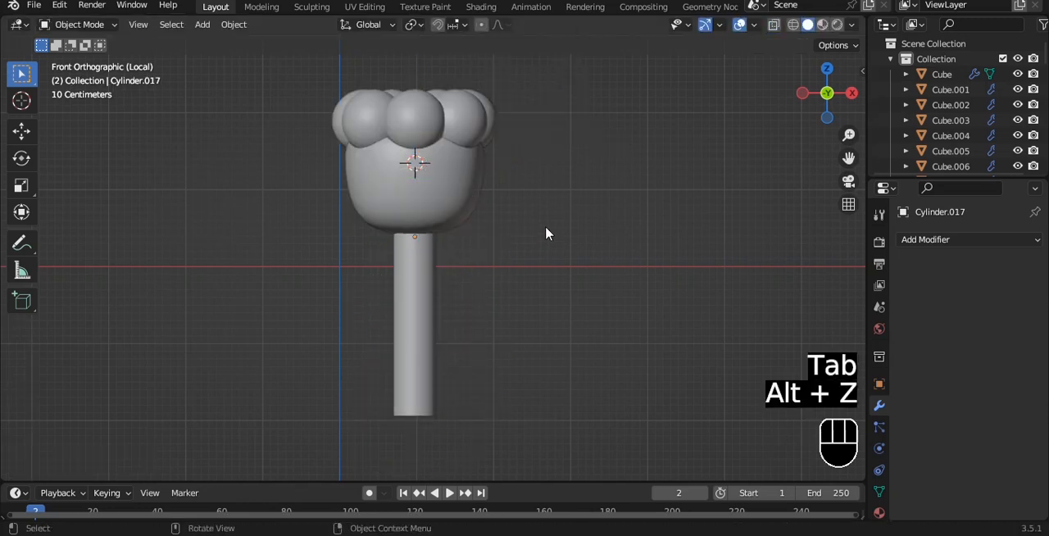
- Set the stem's origin to its geometry, save the file, then scale the stem down and raise it against the bowl's underside
{"action": "key", "text": "q"}
{"action": "left_click", "coordinate": [637, 215]}
{"action": "key", "text": "ctrl+s"}
{"action": "middle_click_drag", "start_coordinate": [635, 206], "coordinate": [635, 185]}
{"action": "key", "text": "KP_1"}
{"action": "key", "text": "s"}
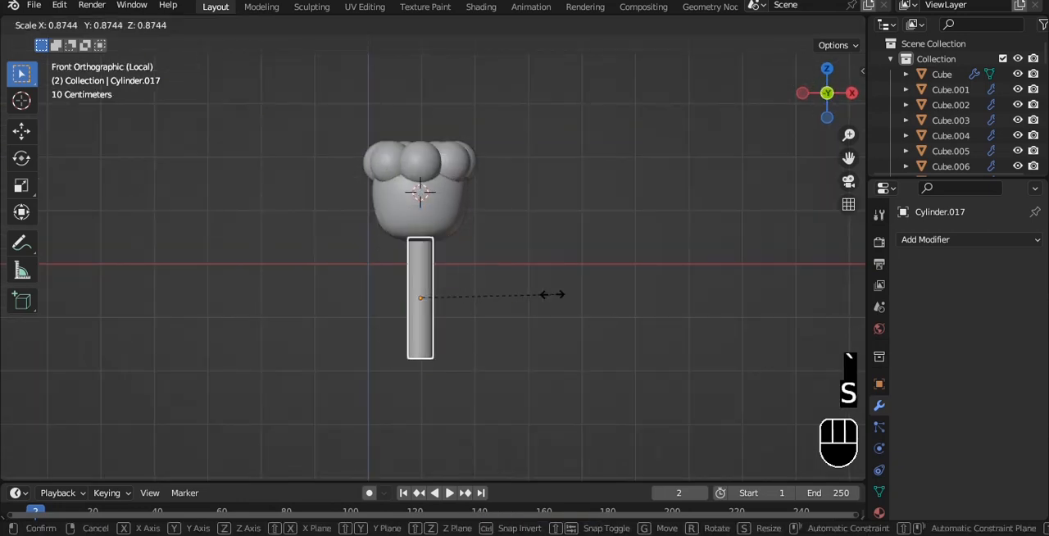
{"action": "left_click", "coordinate": [517, 292]}
{"action": "left_click_drag", "start_coordinate": [424, 216], "coordinate": [423, 194]}
- Stretch the stem's lower end further down and save the file
{"action": "key", "text": "Tab"}
{"action": "left_click_drag", "start_coordinate": [426, 236], "coordinate": [429, 296]}
{"action": "key", "text": "Tab"}
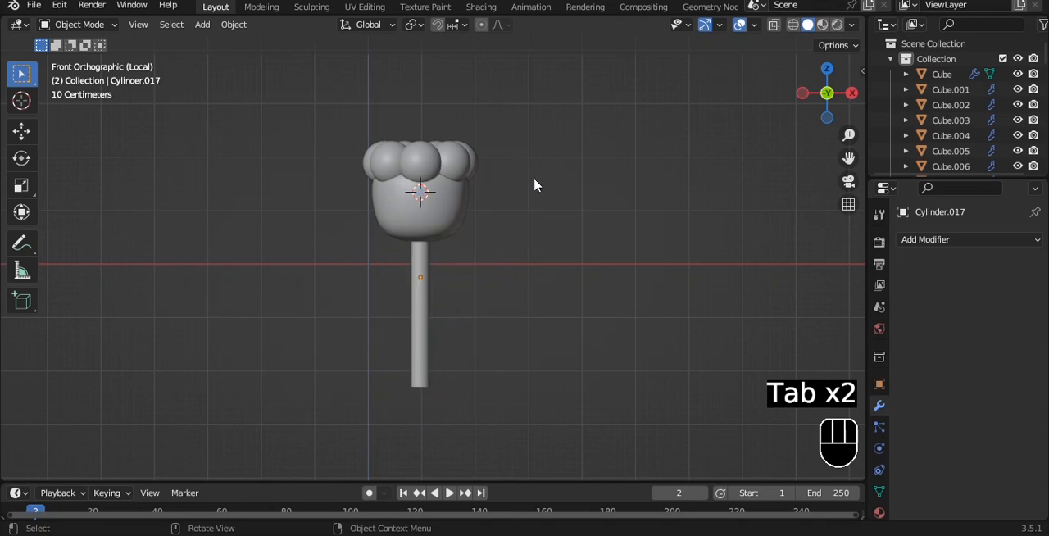
{"action": "scroll", "coordinate": [534, 205], "scroll_direction": "down", "scroll_amount": 3}
{"action": "key", "text": "ctrl+s"}
{"action": "middle_click_drag", "start_coordinate": [534, 180], "coordinate": [539, 144], "text": "shift"}
{"action": "key", "text": "shift+a"}
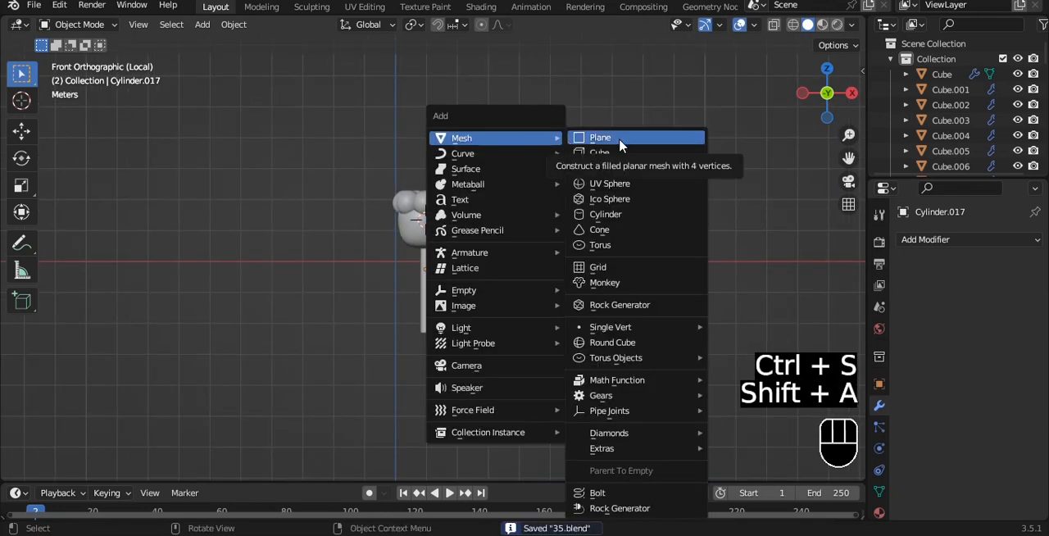
- Duplicate the bowl, move the copy down along Z to the stem's base and scale it up about 1.75 times as a pot
{"action": "left_click", "coordinate": [428, 232]}
{"action": "scroll", "coordinate": [438, 225], "scroll_direction": "up", "scroll_amount": 2}
{"action": "key", "text": "shift+d"}
{"action": "key", "text": "z"}
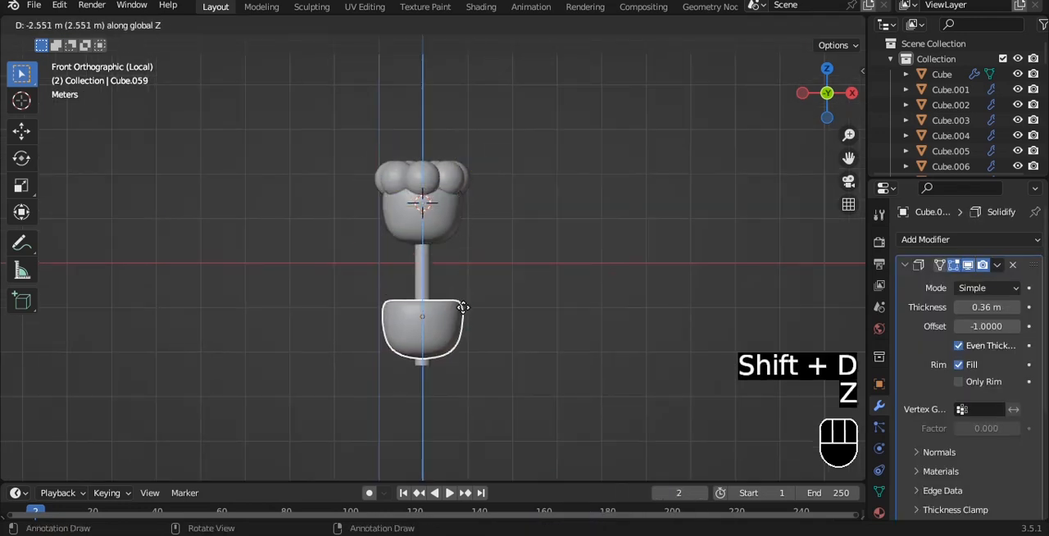
{"action": "left_click", "coordinate": [464, 337]}
{"action": "middle_click_drag", "start_coordinate": [494, 301], "coordinate": [492, 265], "text": "shift"}
{"action": "key", "text": "s"}
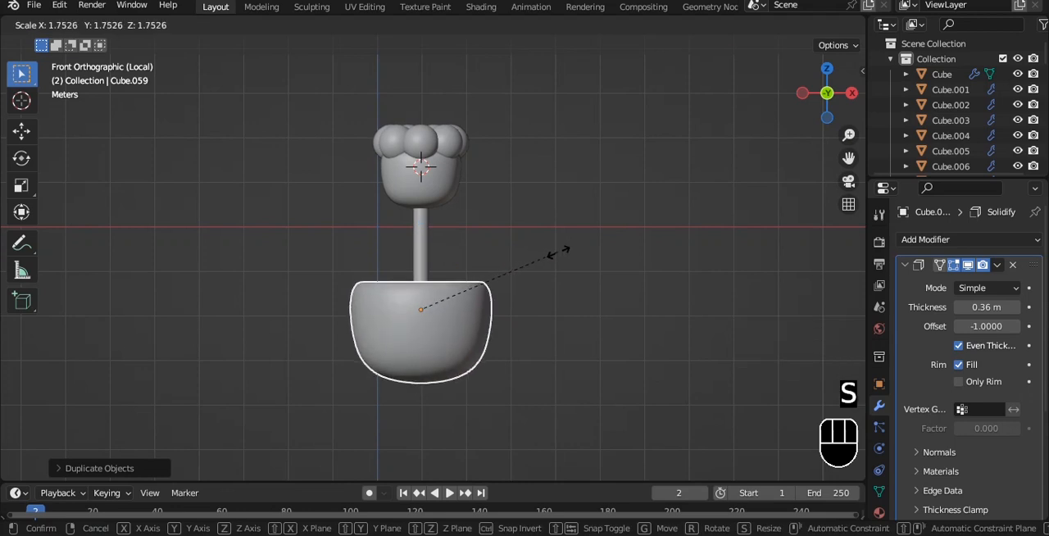
{"action": "left_click", "coordinate": [560, 252]}
- Raise the pot's upper vertices to make it taller and scale its bottom vertices out by about 1.2
{"action": "key", "text": "Tab"}
{"action": "key", "text": "alt+z"}
{"action": "left_click_drag", "start_coordinate": [234, 250], "coordinate": [587, 313]}
{"action": "left_click_drag", "start_coordinate": [421, 229], "coordinate": [421, 200]}
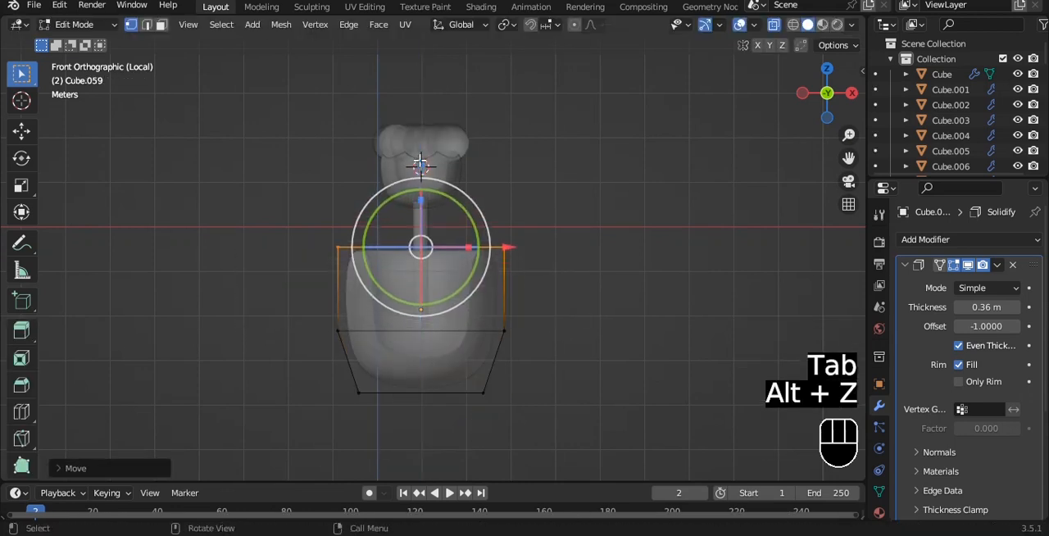
{"action": "scroll", "coordinate": [421, 199], "scroll_direction": "up", "scroll_amount": 2}
{"action": "left_click_drag", "start_coordinate": [286, 335], "coordinate": [648, 394]}
{"action": "key", "text": "s"}
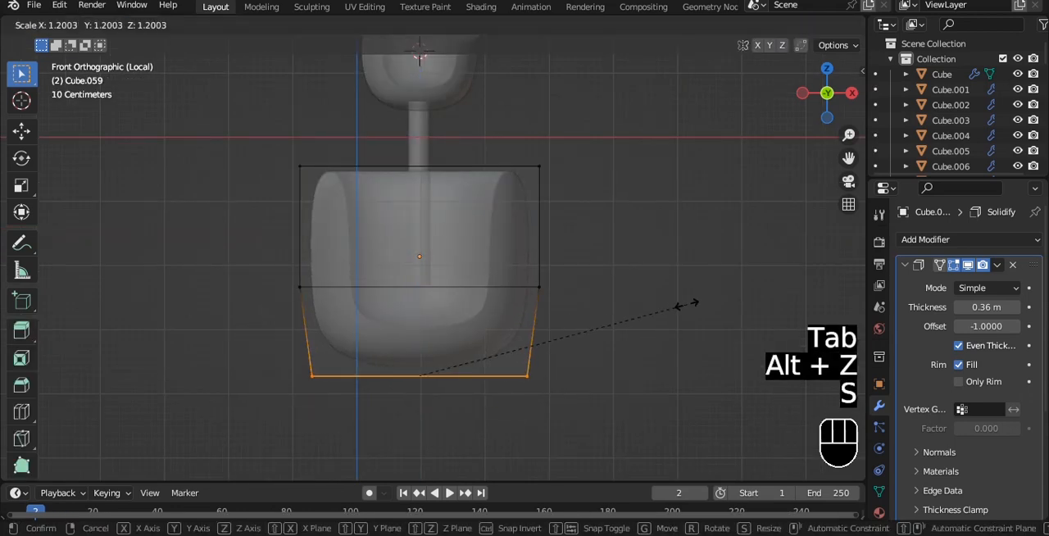
{"action": "left_click", "coordinate": [686, 304]}
{"action": "key", "text": "Tab"}
{"action": "key", "text": "alt+z"}
- Set the pot's origin to its geometry, enlarge and reposition it beneath the flower, and save the file
{"action": "key", "text": "q"}
{"action": "left_click", "coordinate": [605, 192]}
{"action": "middle_click_drag", "start_coordinate": [605, 192], "coordinate": [579, 191], "text": "alt"}
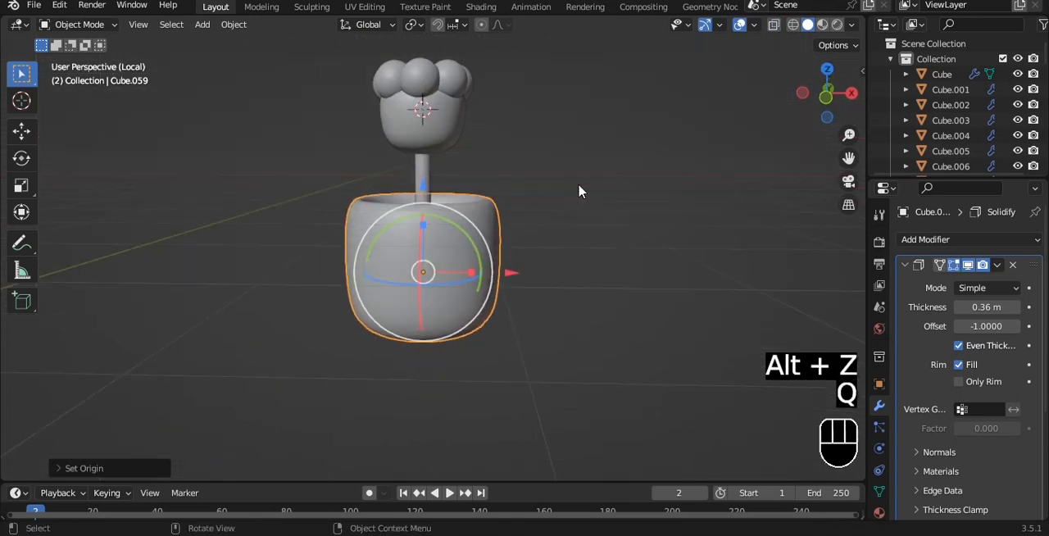
{"action": "key", "text": "grave"}
{"action": "key", "text": "ctrl+s"}
{"action": "key", "text": "s"}
{"action": "left_click", "coordinate": [562, 228]}
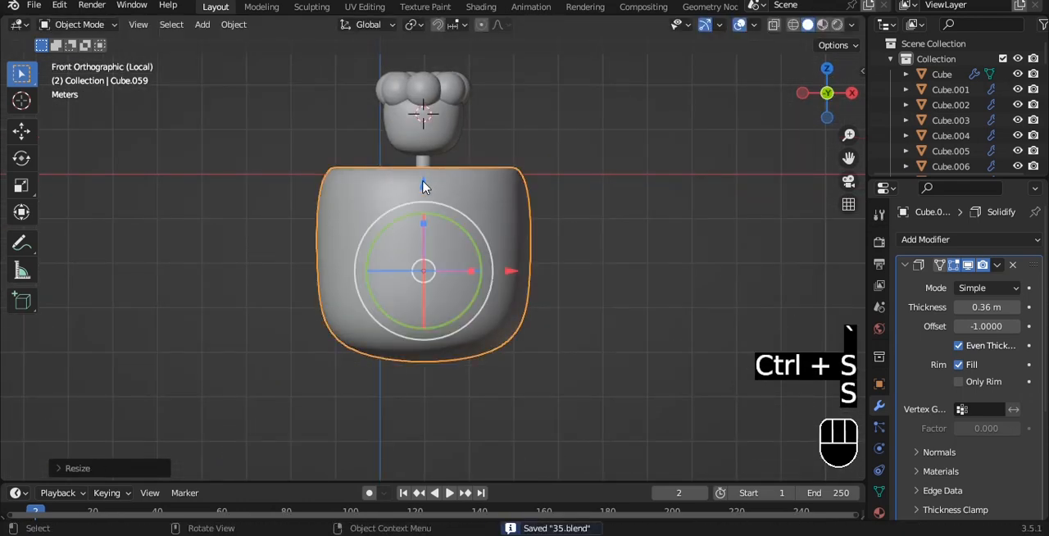
{"action": "key", "text": "s"}
{"action": "left_click", "coordinate": [583, 226]}
{"action": "key", "text": "ctrl+s"}
- Add a plane at the 3D cursor and rotate it 90 degrees around X so it stands upright
{"action": "key", "text": "shift+a"}
{"action": "left_click", "coordinate": [742, 79]}
{"action": "scroll", "coordinate": [594, 242], "scroll_direction": "down", "scroll_amount": 1}
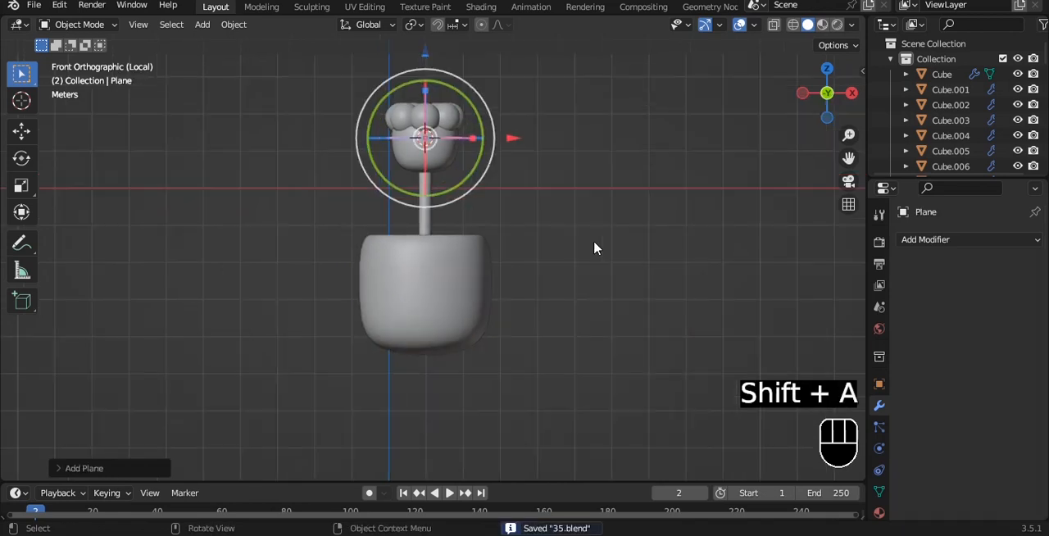
{"action": "key", "text": "r"}
{"action": "key", "text": "x"}
{"action": "key", "text": "9"}
{"action": "key", "text": "0"}
{"action": "key", "text": "Return"}
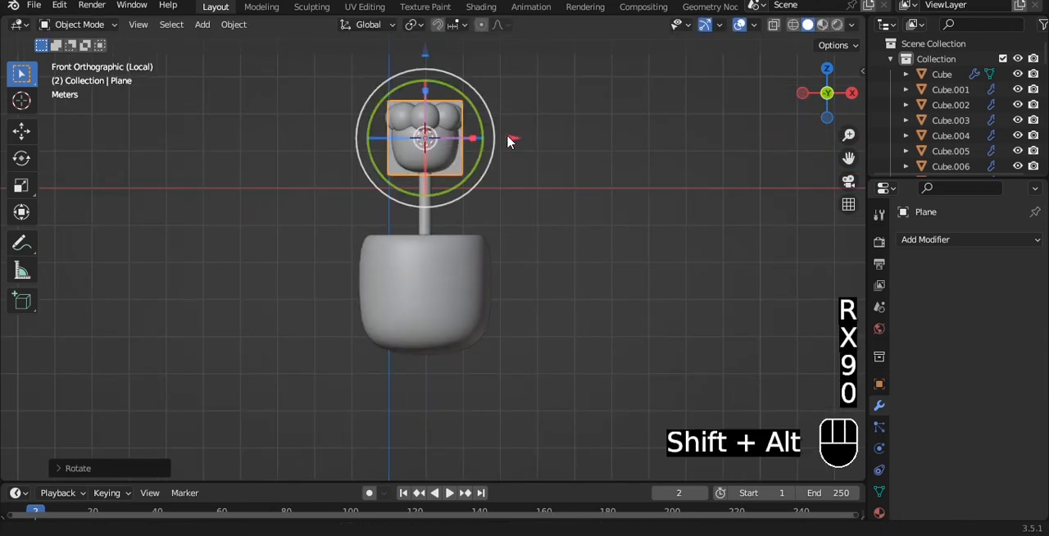
- Move the plane along X clear of the flower and scale it along X to about half its width
{"action": "middle_click_drag", "start_coordinate": [511, 140], "coordinate": [507, 195], "text": "shift"}
{"action": "key", "text": "g"}
{"action": "left_click", "coordinate": [550, 199]}
{"action": "scroll", "coordinate": [565, 189], "scroll_direction": "up", "scroll_amount": 3}
{"action": "key", "text": "s"}
{"action": "key", "text": "x"}
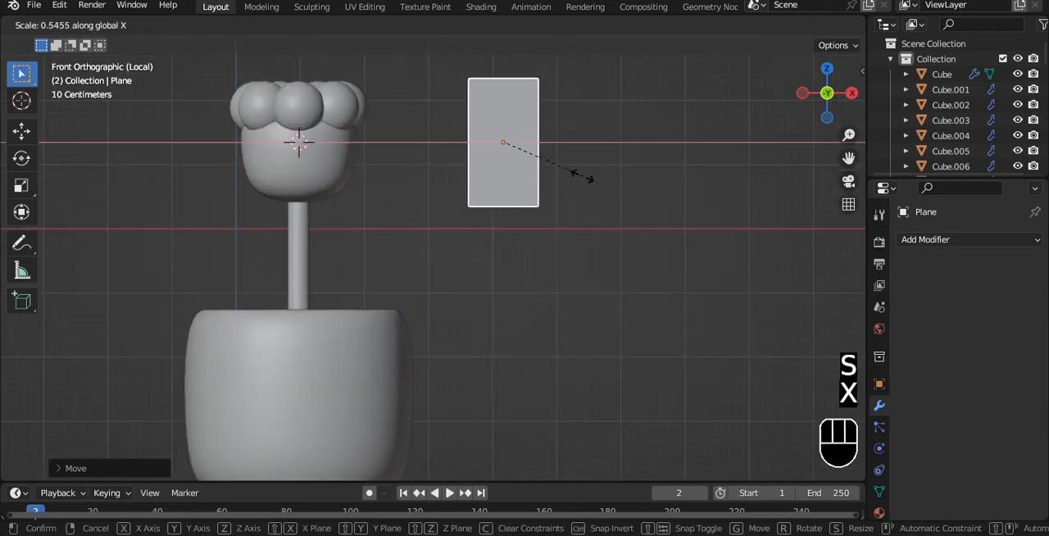
{"action": "left_click", "coordinate": [577, 177], "text": "ctrl"}
- Give the plane a level 3 Subdivision Surface modifier and add a centred vertical loop cut to its mesh
{"action": "key", "text": "ctrl+3"}
{"action": "left_click_drag", "start_coordinate": [627, 134], "coordinate": [597, 180], "text": "alt+shift"}
{"action": "scroll", "coordinate": [598, 180], "scroll_direction": "up", "scroll_amount": 2}
{"action": "key", "text": "Tab"}
{"action": "left_click_drag", "start_coordinate": [541, 139], "coordinate": [468, 202], "text": "alt+shift"}
{"action": "key", "text": "ctrl+r"}
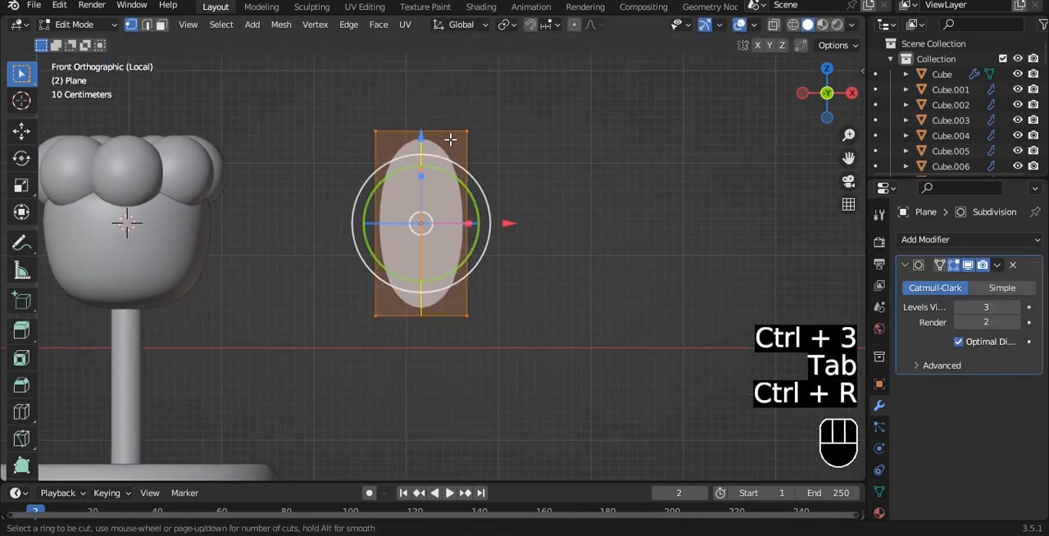
{"action": "double_click", "coordinate": [450, 139]}
{"action": "left_click_drag", "start_coordinate": [450, 140], "coordinate": [440, 166], "text": "alt+shift"}
- Lower the plane's two upper corner vertices and scale them inward along X to form a pointed leaf tip
{"action": "left_click_drag", "start_coordinate": [332, 109], "coordinate": [391, 181]}
{"action": "left_click_drag", "start_coordinate": [435, 125], "coordinate": [482, 182], "text": "shift"}
{"action": "left_click_drag", "start_coordinate": [412, 71], "coordinate": [407, 127]}
{"action": "key", "text": "s"}
{"action": "key", "text": "x"}
{"action": "left_click", "coordinate": [566, 185]}
{"action": "left_click_drag", "start_coordinate": [566, 187], "coordinate": [566, 122], "text": "alt+shift"}
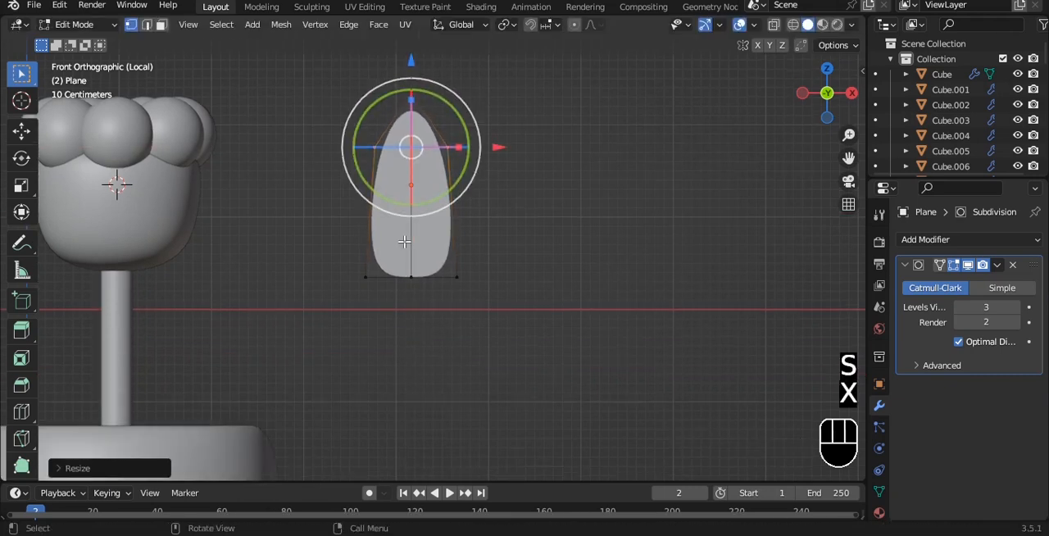
- Extrude the leaf's bottom edge downward along Z to lengthen the leaf
{"action": "left_click_drag", "start_coordinate": [329, 307], "coordinate": [505, 256]}
{"action": "key", "text": "e"}
{"action": "key", "text": "z"}
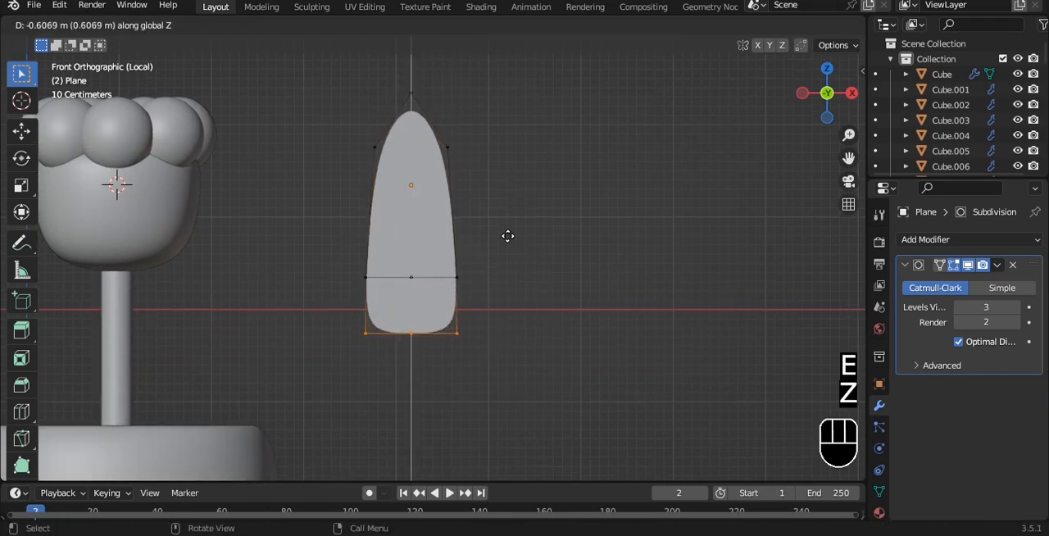
{"action": "left_click", "coordinate": [509, 318]}
- Widen the leaf's middle row of vertices along X and leave mesh editing
{"action": "left_click", "coordinate": [460, 274], "text": "alt"}
{"action": "key", "text": "s"}
{"action": "key", "text": "x"}
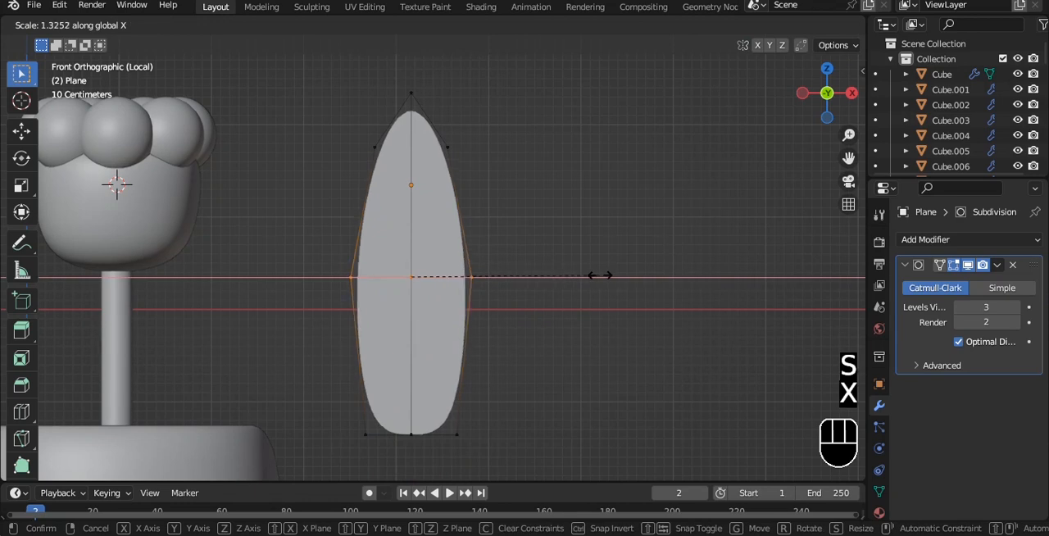
{"action": "left_click", "coordinate": [626, 281]}
{"action": "left_click_drag", "start_coordinate": [534, 193], "coordinate": [525, 176], "text": "alt+shift"}
{"action": "middle_click_drag", "start_coordinate": [567, 122], "coordinate": [504, 130]}
{"action": "key", "text": "Tab"}
- Add a Solidify modifier to the leaf and move it to the first place in the modifier stack
{"action": "left_click", "coordinate": [588, 124]}
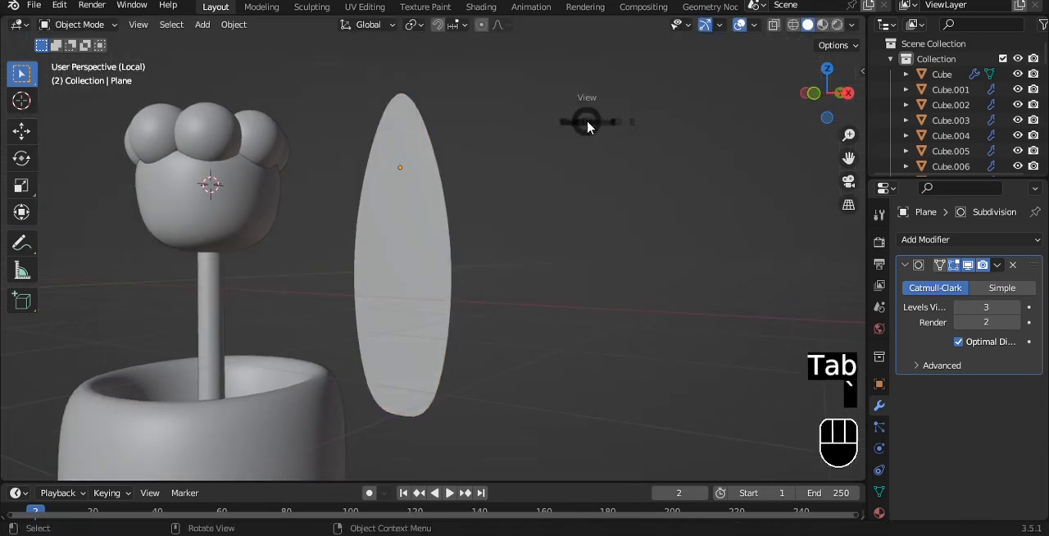
{"action": "key", "text": "grave"}
{"action": "left_click", "coordinate": [485, 70]}
{"action": "left_click", "coordinate": [446, 174]}
{"action": "key", "text": "grave"}
{"action": "left_click", "coordinate": [548, 174]}
{"action": "left_click", "coordinate": [968, 241]}
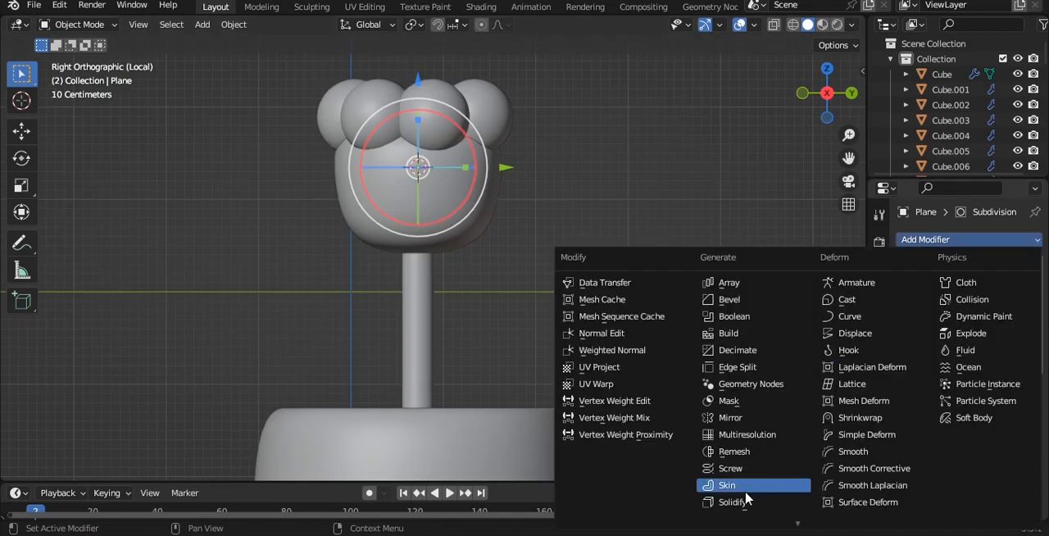
{"action": "left_click", "coordinate": [747, 500]}
{"action": "left_click", "coordinate": [997, 405]}
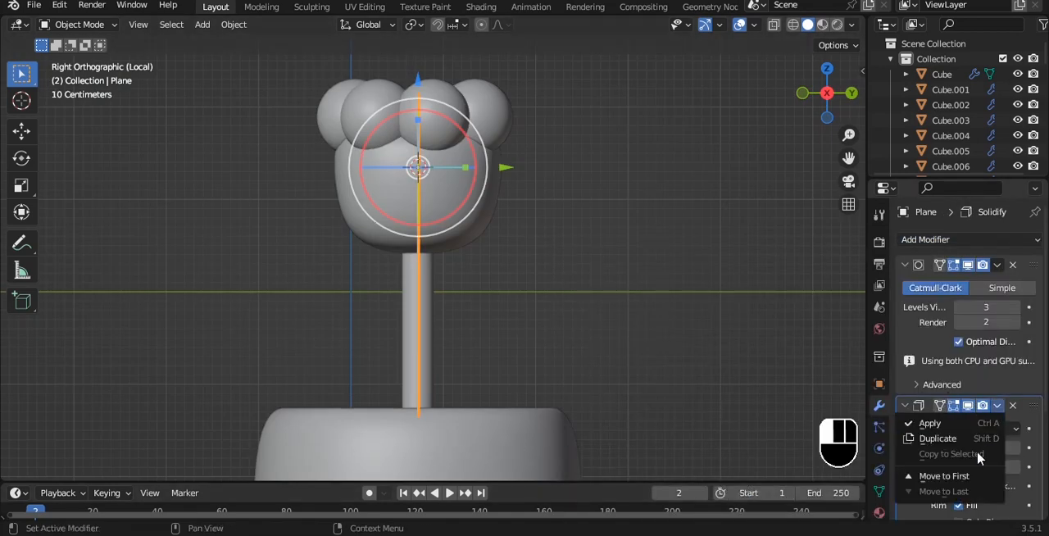
{"action": "left_click", "coordinate": [943, 478]}
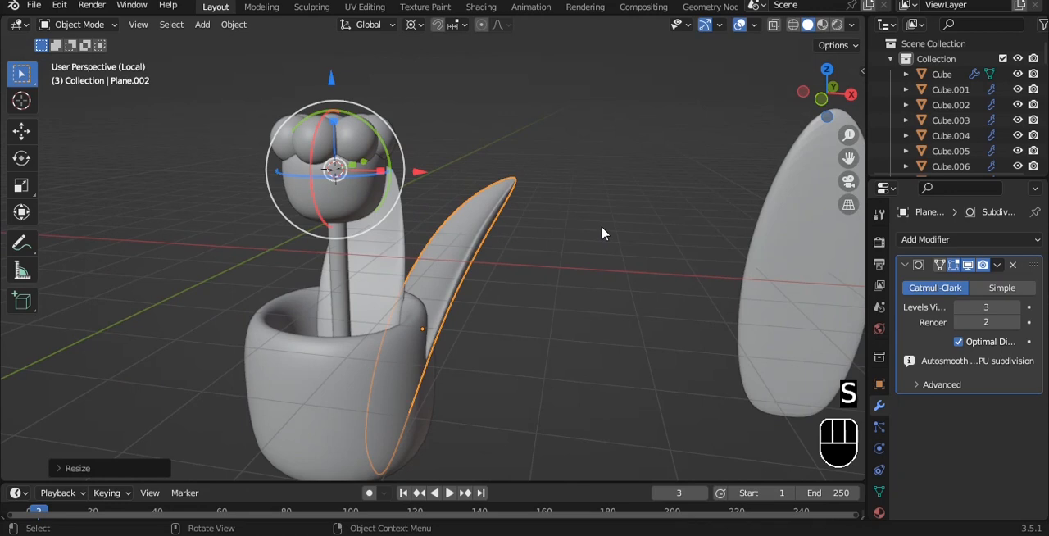
- Rotate the leaf copy about -53 degrees around the 3D cursor and shift it beside the flower over the pot
{"action": "key", "text": "g"}
{"action": "left_click", "coordinate": [574, 204]}
{"action": "middle_click_drag", "start_coordinate": [574, 204], "coordinate": [591, 305], "text": "alt"}
{"action": "key", "text": "r"}
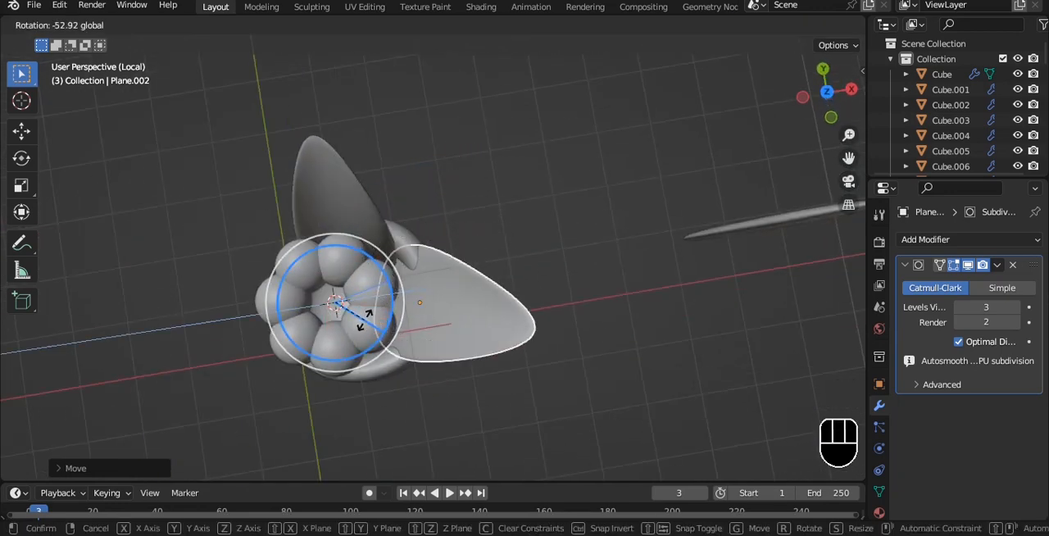
{"action": "left_click", "coordinate": [364, 318]}
{"action": "key", "text": "g"}
{"action": "left_click", "coordinate": [487, 286]}
{"action": "middle_click_drag", "start_coordinate": [487, 286], "coordinate": [505, 223], "text": "alt"}
- Set the pivot to Median Point and move the leaf copy so its base sits inside the pot
{"action": "left_click", "coordinate": [417, 27]}
{"action": "left_click", "coordinate": [433, 92]}
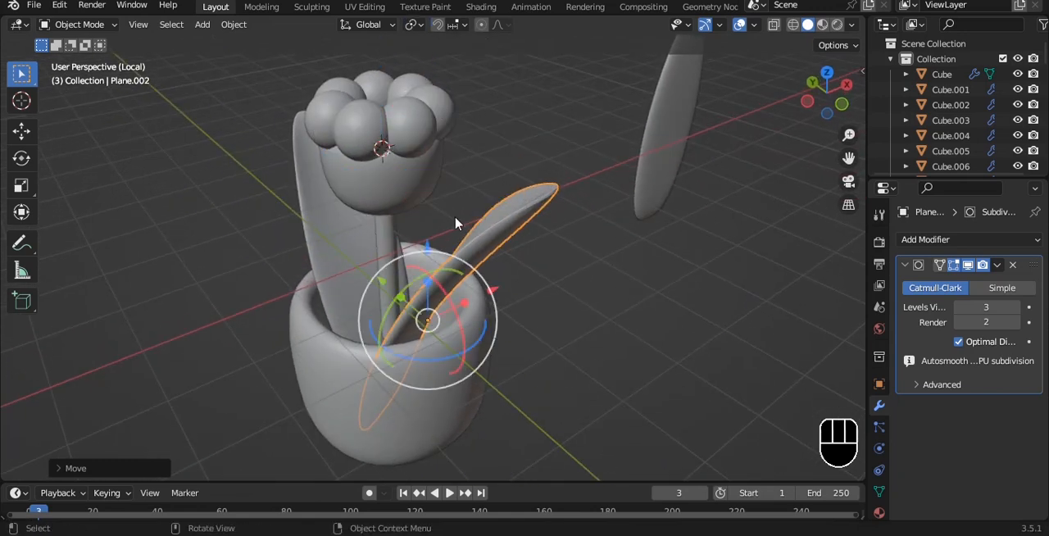
{"action": "key", "text": "g"}
{"action": "left_click", "coordinate": [576, 261]}
{"action": "left_click_drag", "start_coordinate": [632, 260], "coordinate": [594, 228], "text": "alt"}
{"action": "scroll", "coordinate": [597, 282], "scroll_direction": "up", "scroll_amount": 1}
{"action": "key", "text": "g"}
{"action": "left_click", "coordinate": [599, 261]}
{"action": "middle_click_drag", "start_coordinate": [598, 261], "coordinate": [626, 193], "text": "alt"}
- Duplicate the leaf behind the flower in place while viewing the plant from above
{"action": "middle_click_drag", "start_coordinate": [583, 150], "coordinate": [443, 246]}
{"action": "key", "text": "grave"}
{"action": "left_click", "coordinate": [410, 193]}
{"action": "scroll", "coordinate": [478, 194], "scroll_direction": "up", "scroll_amount": 3}
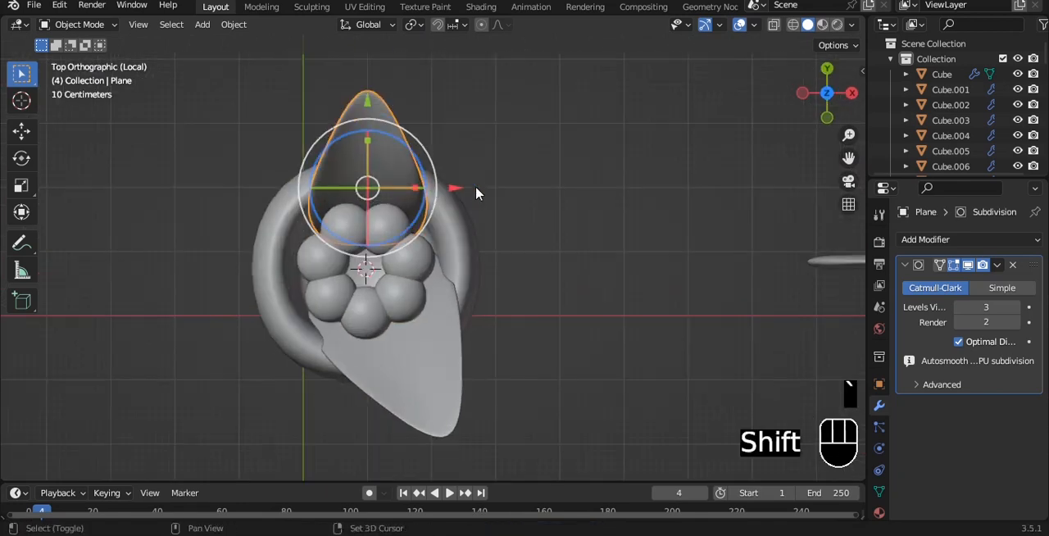
{"action": "key", "text": "shift+d"}
{"action": "right_click", "coordinate": [478, 194]}
- Try to rotate the new leaf copy with the pivot set to Individual Origins
{"action": "left_click", "coordinate": [420, 25]}
{"action": "left_click", "coordinate": [430, 76]}
{"action": "left_click_drag", "start_coordinate": [431, 167], "coordinate": [444, 178]}
{"action": "key", "text": "ctrl+z"}
- Set the pivot to 3D Cursor and rotate the new leaf copy around the flower towards positive X
{"action": "left_click", "coordinate": [416, 23]}
{"action": "left_click", "coordinate": [419, 59]}
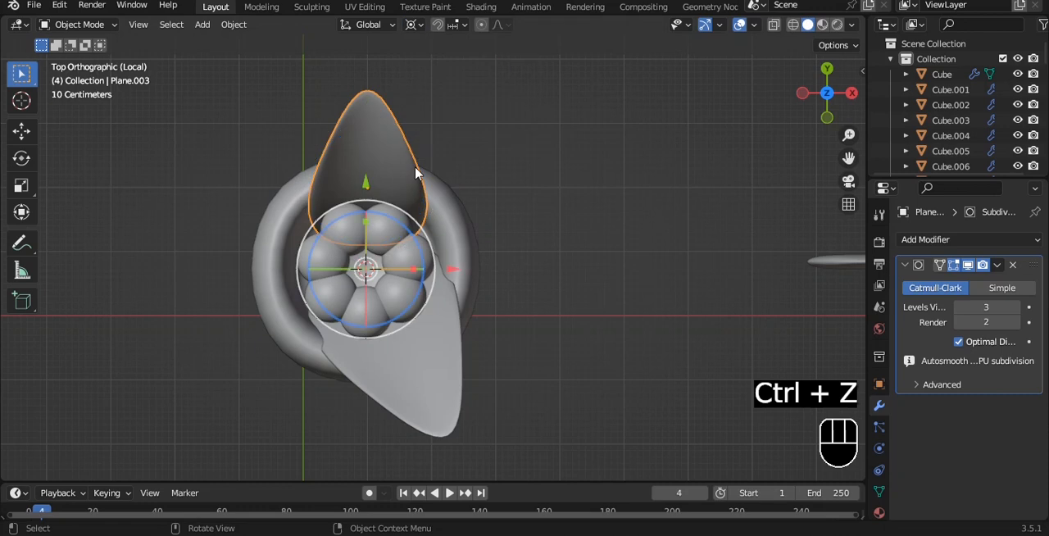
{"action": "left_click_drag", "start_coordinate": [410, 237], "coordinate": [497, 267]}
- Scale down the selected leaf copy, turn it towards positive X and place it beside the flower
{"action": "key", "text": "s"}
{"action": "left_click", "coordinate": [494, 292]}
{"action": "mouse_move", "coordinate": [366, 183]}
{"action": "left_mouse_down"}
{"action": "mouse_move", "coordinate": [363, 147]}
{"action": "mouse_move", "coordinate": [368, 181]}
{"action": "left_mouse_up"}
{"action": "left_click_drag", "start_coordinate": [394, 214], "coordinate": [413, 240]}
{"action": "key", "text": "g"}
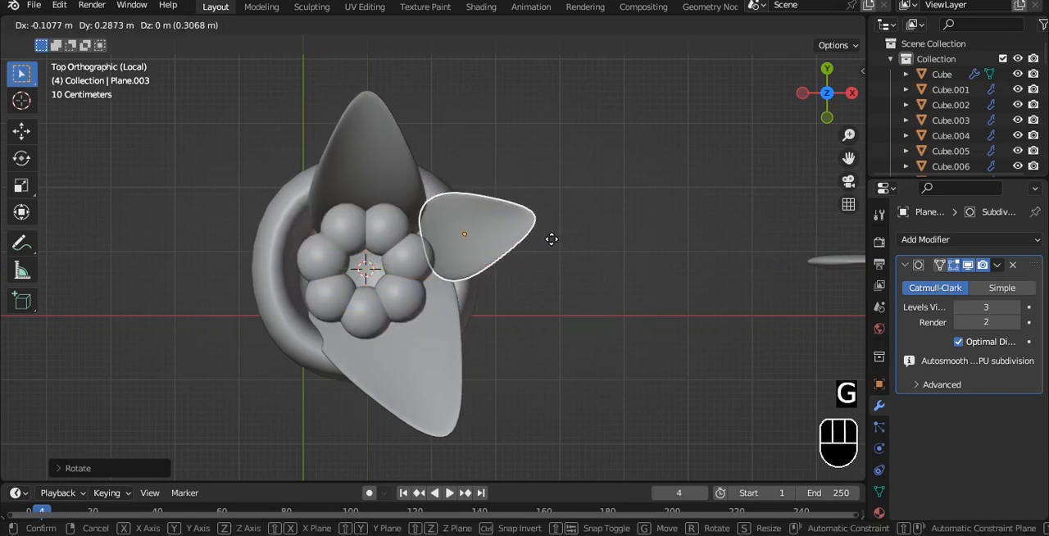
{"action": "left_click", "coordinate": [578, 237]}
- Scale the leaf copy to about 0.79, move its base into the pot in front view, and save the file
{"action": "left_click_drag", "start_coordinate": [580, 235], "coordinate": [560, 155], "text": "alt"}
{"action": "key", "text": "s"}
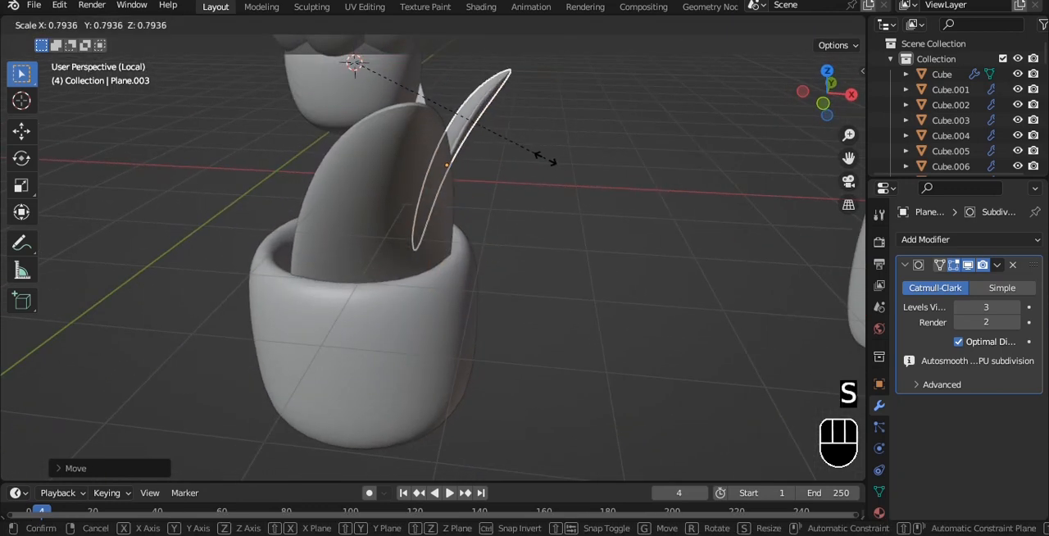
{"action": "left_click", "coordinate": [545, 158]}
{"action": "key", "text": "grave"}
{"action": "left_click", "coordinate": [461, 116]}
{"action": "left_click_drag", "start_coordinate": [466, 123], "coordinate": [470, 155], "text": "alt+shift"}
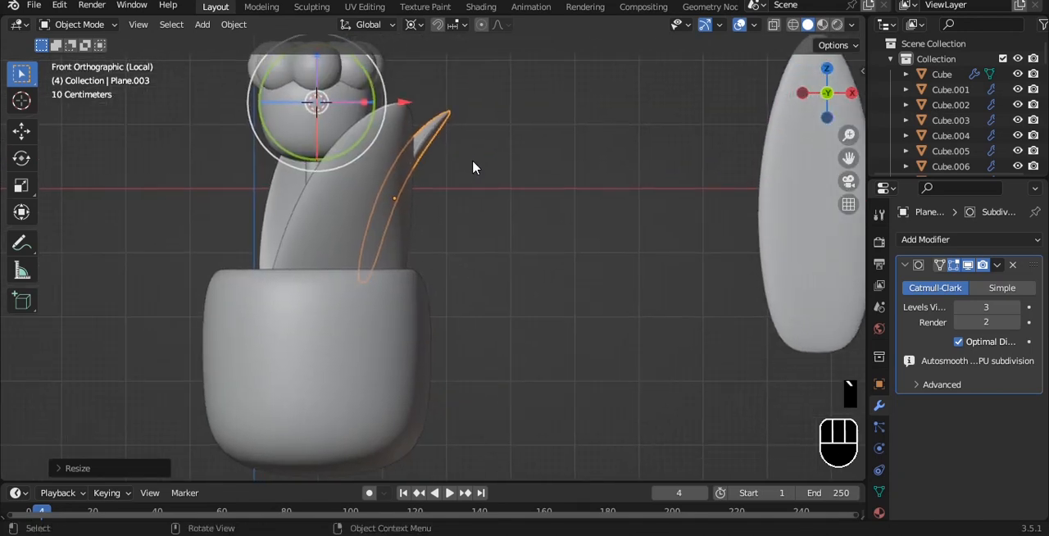
{"action": "key", "text": "g"}
{"action": "left_click", "coordinate": [505, 210]}
{"action": "left_click_drag", "start_coordinate": [591, 222], "coordinate": [534, 210], "text": "alt"}
{"action": "key", "text": "ctrl+s"}
- Select the whole potted plant, rotate it around the global Z axis, and save the file
{"action": "key", "text": "grave"}
{"action": "left_click", "coordinate": [522, 199]}
{"action": "left_click_drag", "start_coordinate": [189, 156], "coordinate": [552, 449]}
{"action": "key", "text": "r"}
{"action": "key", "text": "z"}
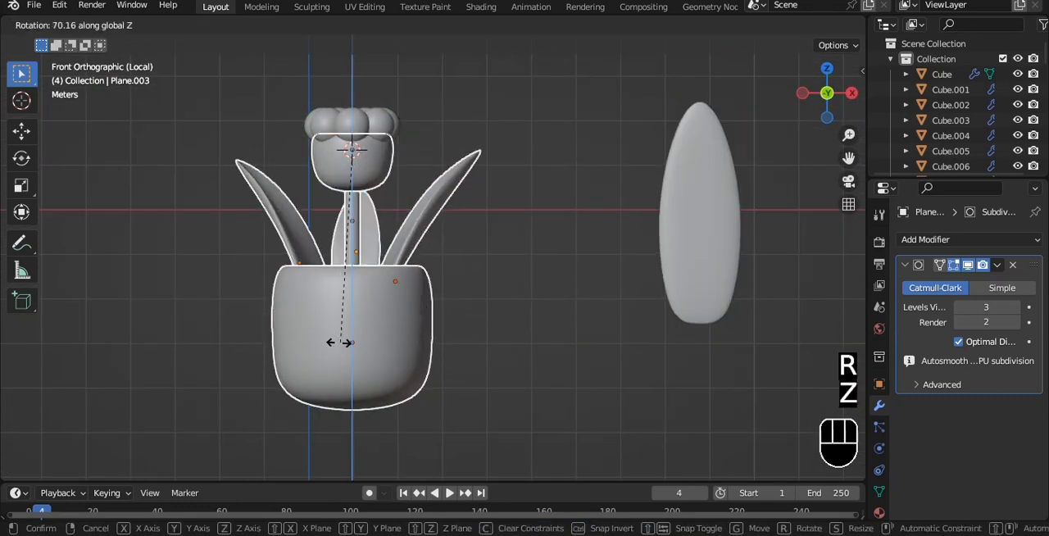
{"action": "left_click", "coordinate": [305, 327]}
{"action": "left_click", "coordinate": [449, 158]}
{"action": "left_click_drag", "start_coordinate": [448, 158], "coordinate": [382, 175], "text": "alt"}
{"action": "key", "text": "ctrl+s"}
- Parent the petals and stem to the flower bud with Object (Keep Transform) and save the file
{"action": "key", "text": "grave"}
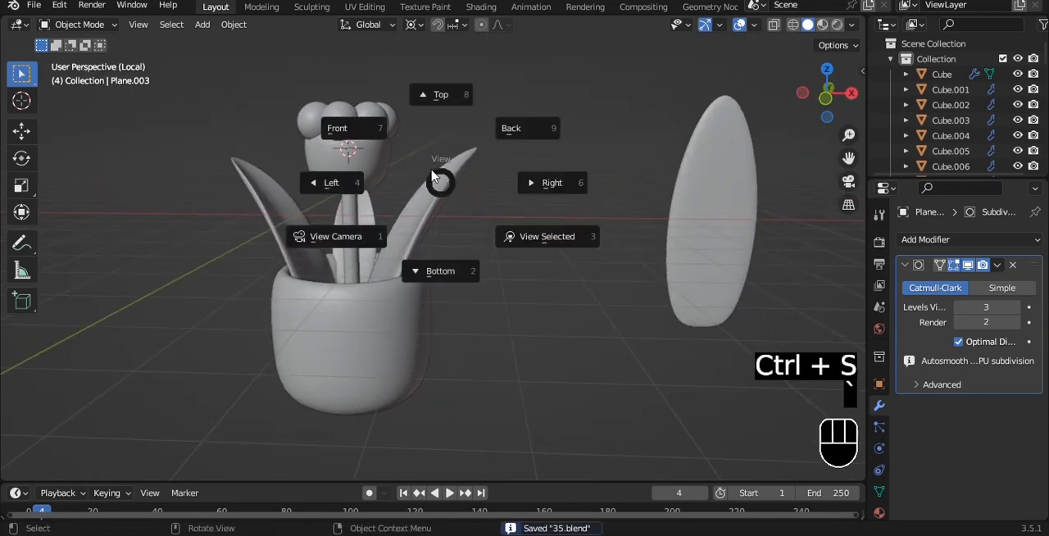
{"action": "left_click", "coordinate": [339, 123]}
{"action": "left_click", "coordinate": [358, 232], "text": "shift"}
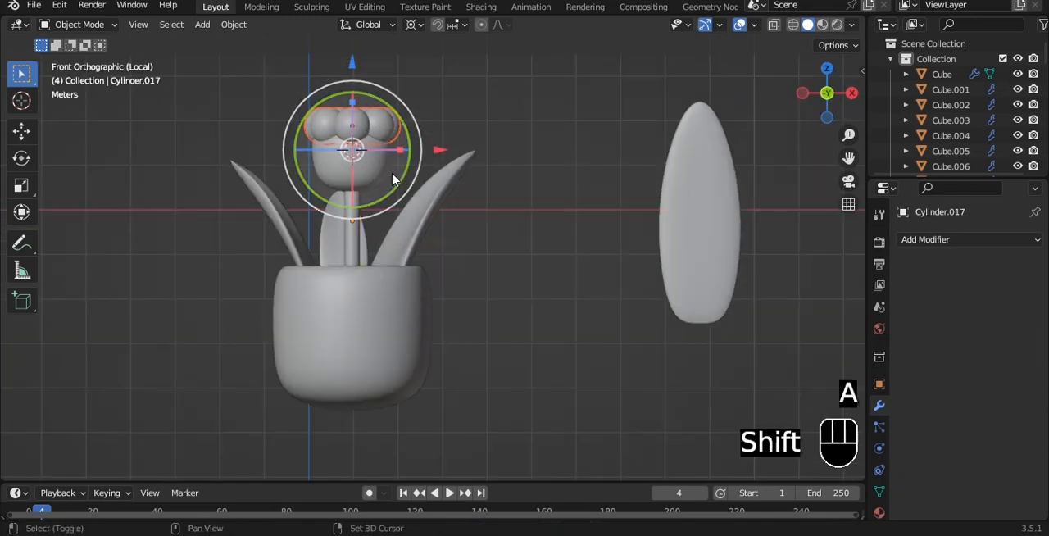
{"action": "left_click", "coordinate": [405, 188], "text": "shift"}
{"action": "key", "text": "ctrl+p"}
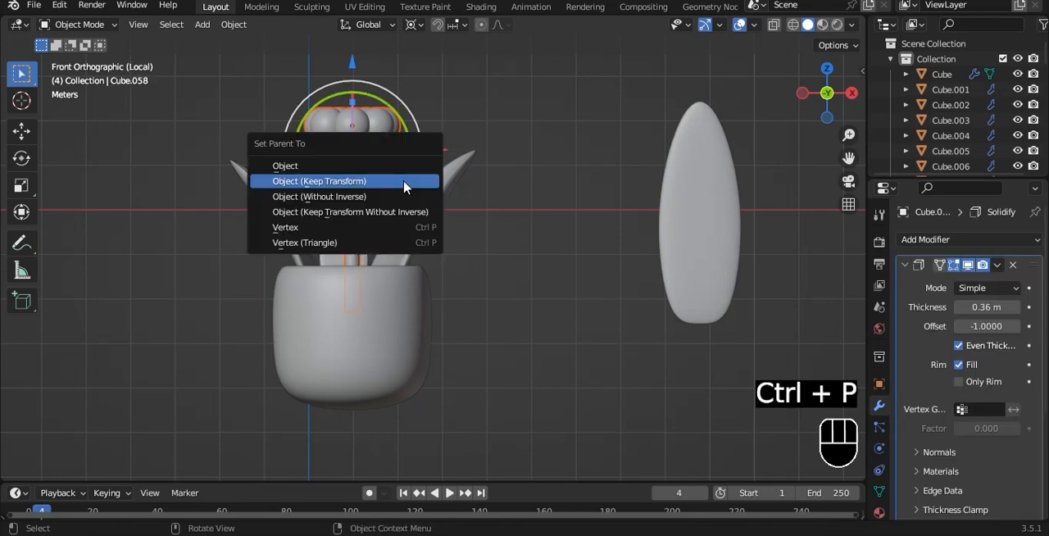
{"action": "left_click", "coordinate": [403, 182]}
{"action": "key", "text": "ctrl+s"}
- Duplicate the flower, change the pivot point and tilt the copy towards positive X
{"action": "scroll", "coordinate": [434, 135], "scroll_direction": "up", "scroll_amount": 1}
{"action": "left_click_drag", "start_coordinate": [420, 127], "coordinate": [393, 125]}
{"action": "key", "text": "shift+d"}
{"action": "left_click", "coordinate": [441, 118]}
{"action": "left_click", "coordinate": [420, 26]}
{"action": "left_click", "coordinate": [447, 91]}
{"action": "key", "text": "r"}
{"action": "left_click_drag", "start_coordinate": [448, 134], "coordinate": [447, 136]}
- Scale down the tilted flower copy and position its stem in the pot beside the first flower
{"action": "key", "text": "g"}
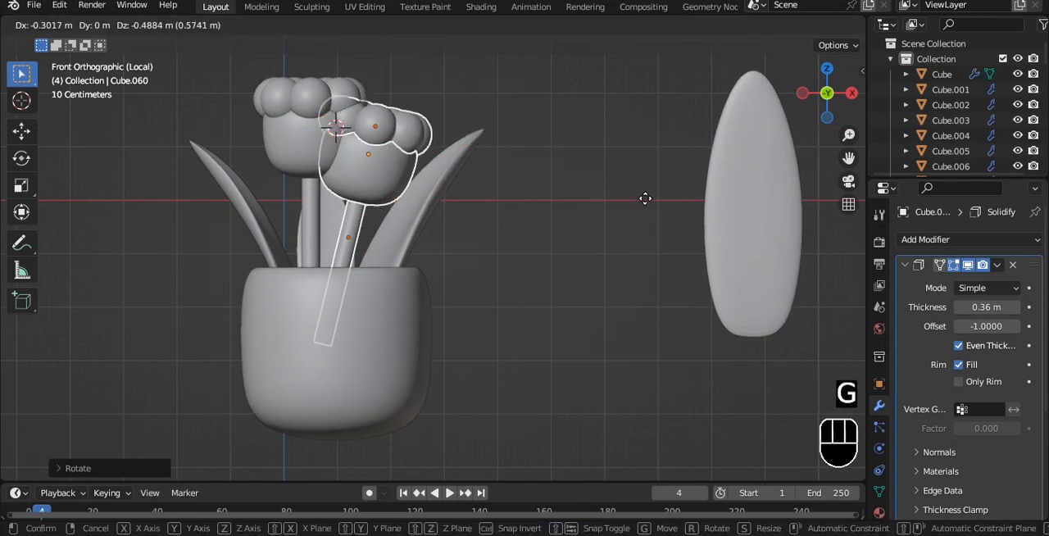
{"action": "left_click", "coordinate": [653, 215]}
{"action": "key", "text": "s"}
{"action": "left_click", "coordinate": [552, 222]}
{"action": "key", "text": "g"}
{"action": "left_click", "coordinate": [547, 251]}
- Select the pot's upper edge loop in Edit Mode and duplicate it in place
{"action": "left_click_drag", "start_coordinate": [585, 171], "coordinate": [475, 238], "text": "alt"}
{"action": "scroll", "coordinate": [421, 305], "scroll_direction": "up", "scroll_amount": 4}
{"action": "left_click", "coordinate": [424, 280]}
{"action": "key", "text": "Tab"}
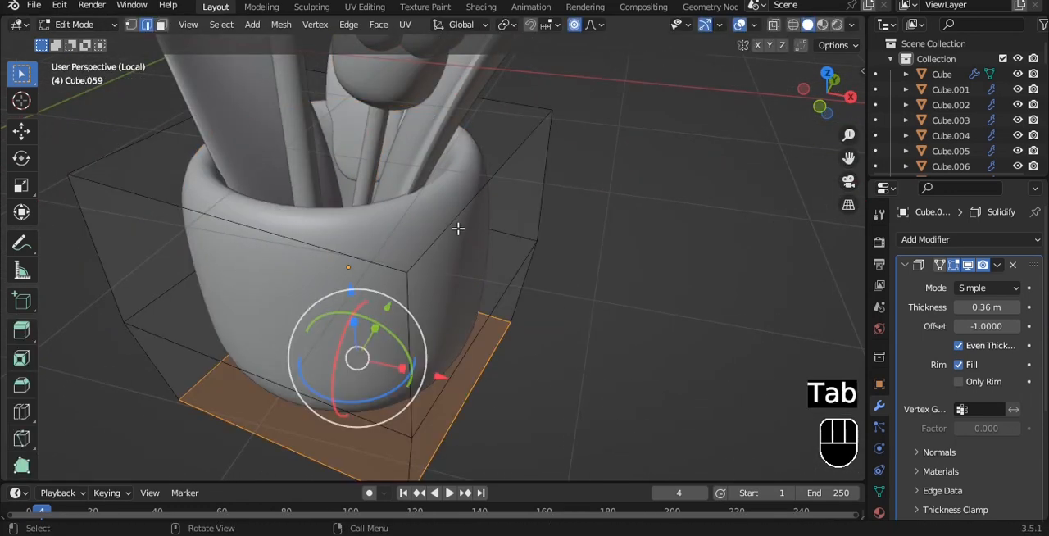
{"action": "left_click", "coordinate": [484, 182]}
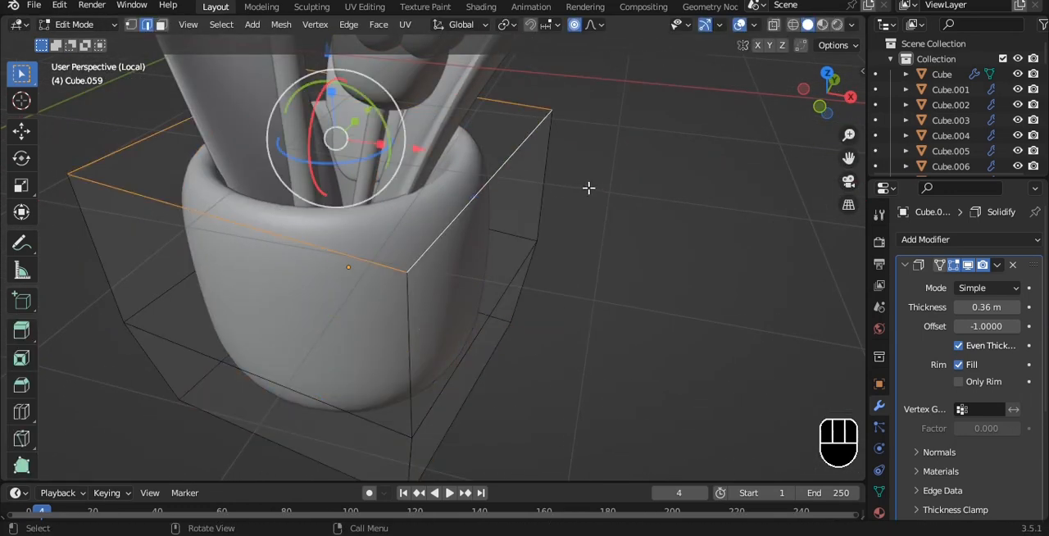
{"action": "left_click_drag", "start_coordinate": [587, 187], "coordinate": [606, 186], "text": "alt"}
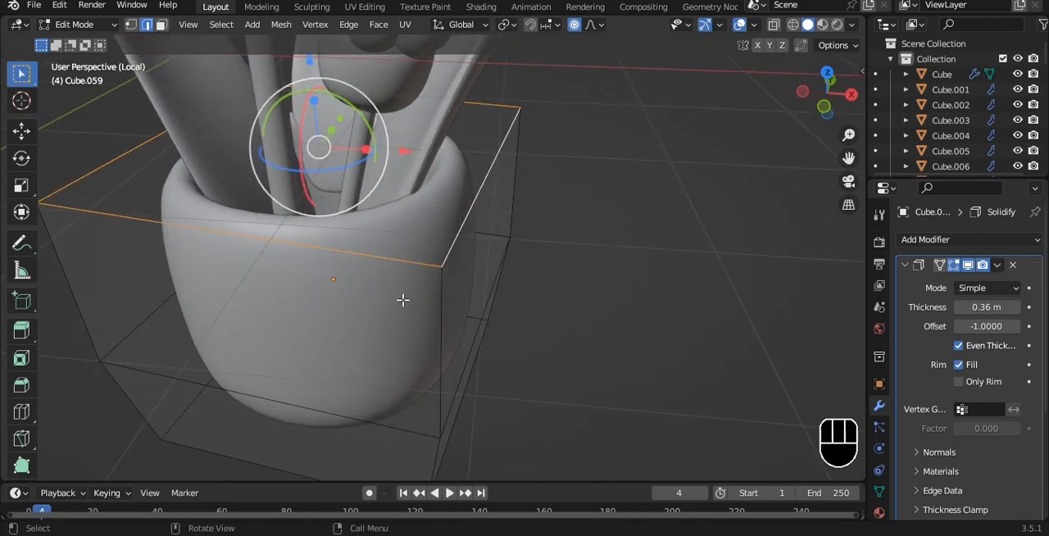
{"action": "left_click_drag", "start_coordinate": [435, 318], "coordinate": [511, 238], "text": "alt"}
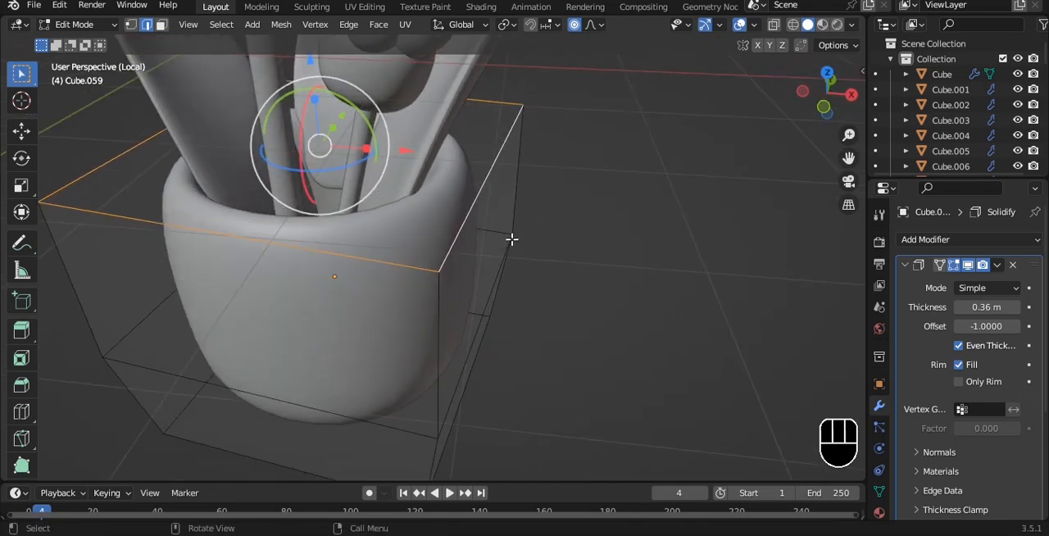
{"action": "key", "text": "shift+d"}
{"action": "right_click", "coordinate": [510, 240]}
- Separate the duplicated rim loop into its own object and lower it inside the pot
{"action": "left_click_drag", "start_coordinate": [310, 61], "coordinate": [314, 94]}
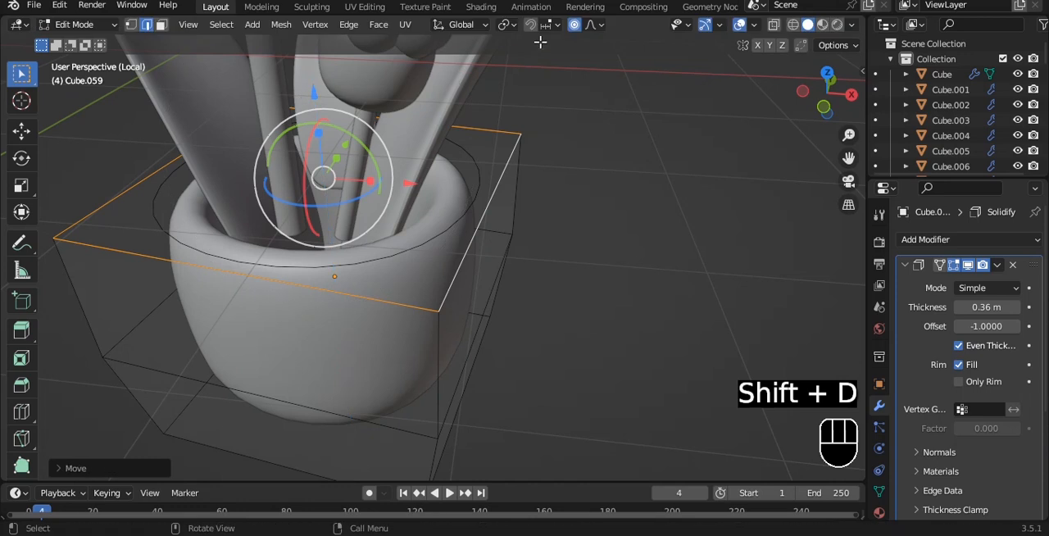
{"action": "key", "text": "ctrl+z"}
{"action": "key", "text": "p"}
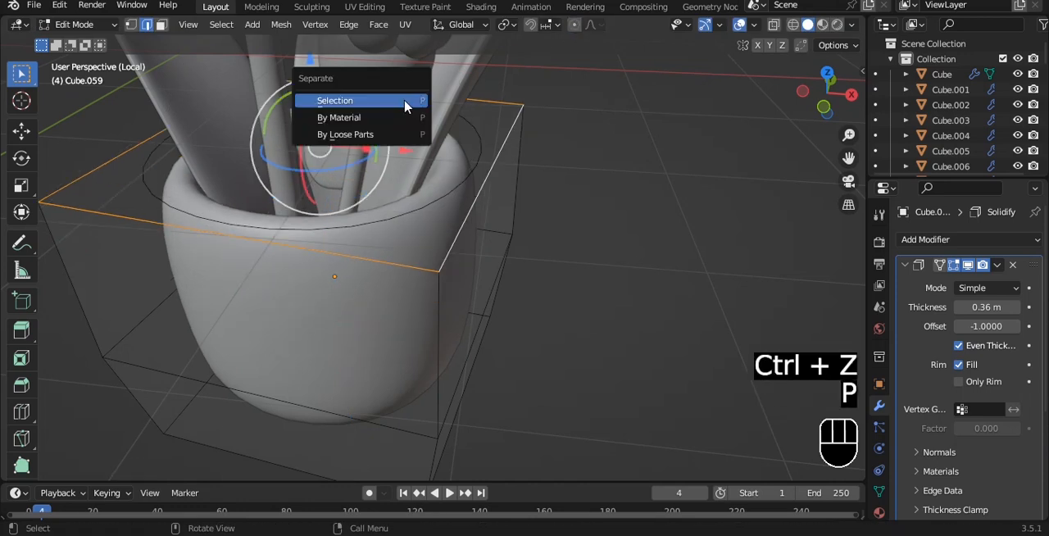
{"action": "left_click", "coordinate": [408, 103]}
{"action": "key", "text": "Tab"}
{"action": "left_click_drag", "start_coordinate": [332, 190], "coordinate": [331, 248]}
- Fill the separated loop with a face as the soil surface and scale it to about 0.92
{"action": "key", "text": "Tab"}
{"action": "key", "text": "a"}
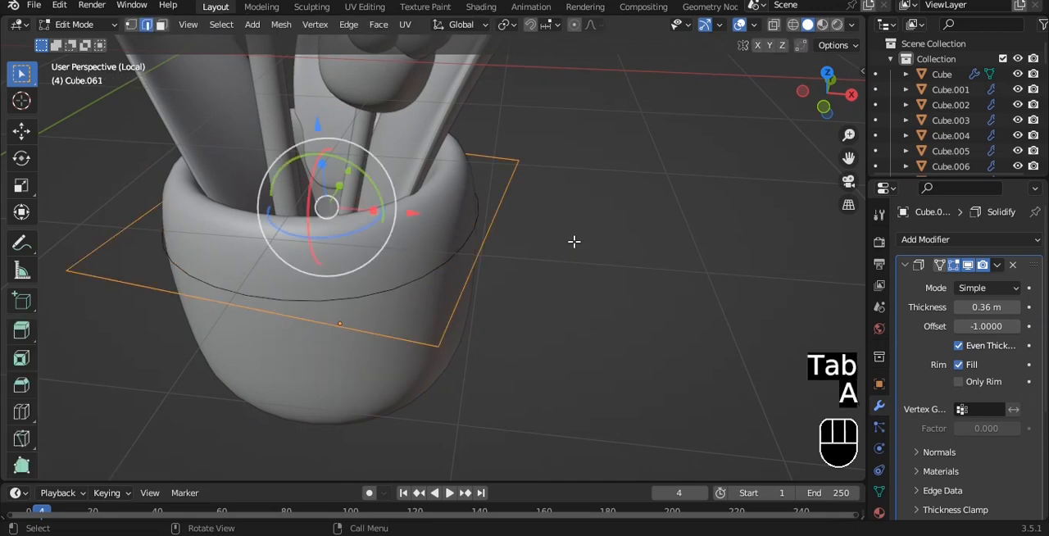
{"action": "key", "text": "f"}
{"action": "key", "text": "Tab"}
{"action": "key", "text": "s"}
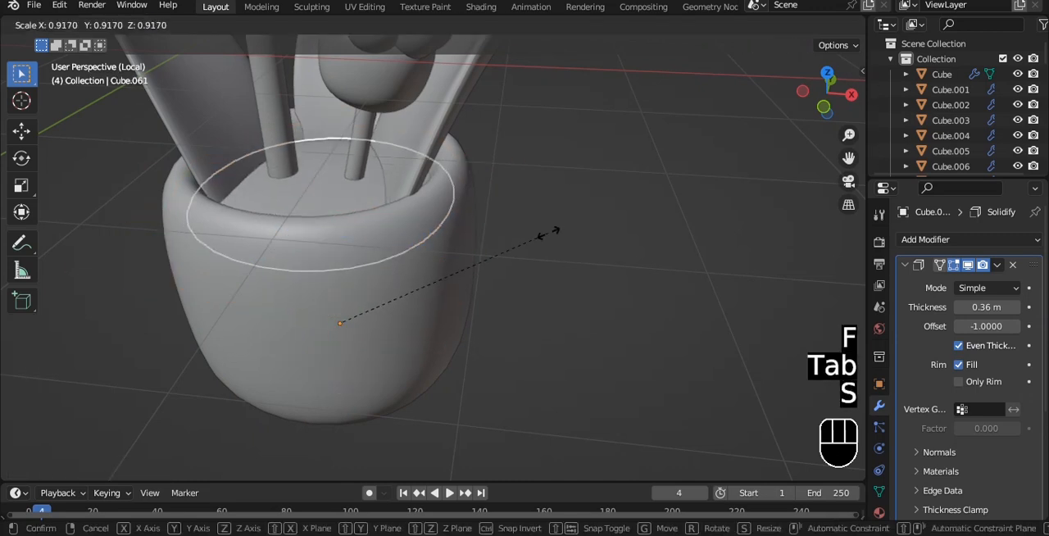
{"action": "left_click", "coordinate": [548, 232]}
- Centre the soil surface's origin on its geometry and lower it slightly inside the pot
{"action": "key", "text": "grave"}
{"action": "left_click", "coordinate": [541, 188]}
{"action": "key", "text": "q"}
{"action": "left_click", "coordinate": [482, 187]}
{"action": "middle_click_drag", "start_coordinate": [482, 187], "coordinate": [328, 159]}
{"action": "left_click_drag", "start_coordinate": [294, 131], "coordinate": [288, 163]}
{"action": "key", "text": "grave"}
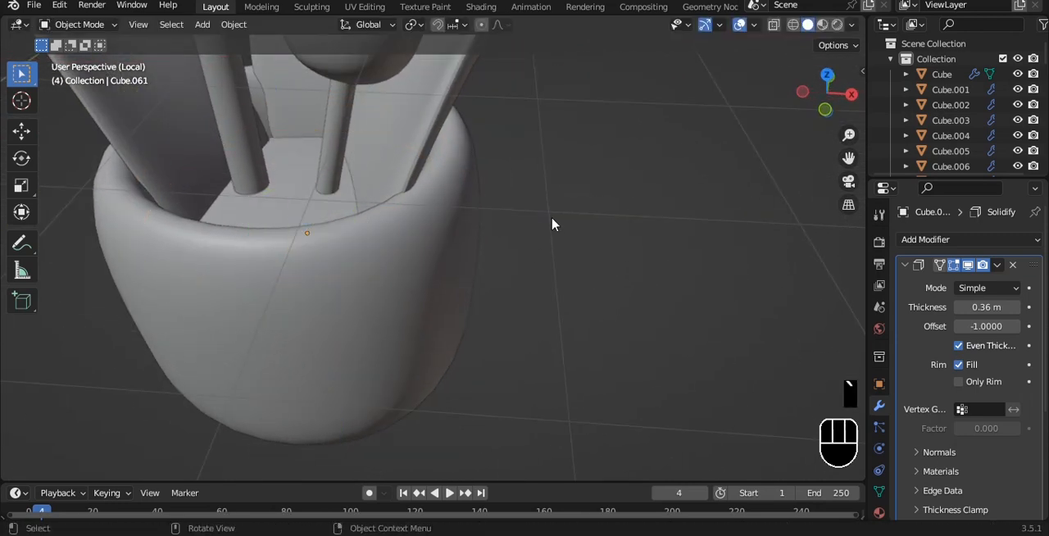
{"action": "left_click", "coordinate": [553, 225]}
- Save the file with the finished two-flower pot and soil
{"action": "scroll", "coordinate": [459, 210], "scroll_direction": "down", "scroll_amount": 2}
{"action": "left_click_drag", "start_coordinate": [459, 161], "coordinate": [413, 140], "text": "alt"}
{"action": "key", "text": "ctrl+s"}
{"action": "scroll", "coordinate": [413, 140], "scroll_direction": "down", "scroll_amount": 3}
{"action": "middle_click_drag", "start_coordinate": [413, 146], "coordinate": [495, 144]}
{"action": "key", "text": "ctrl+s"}
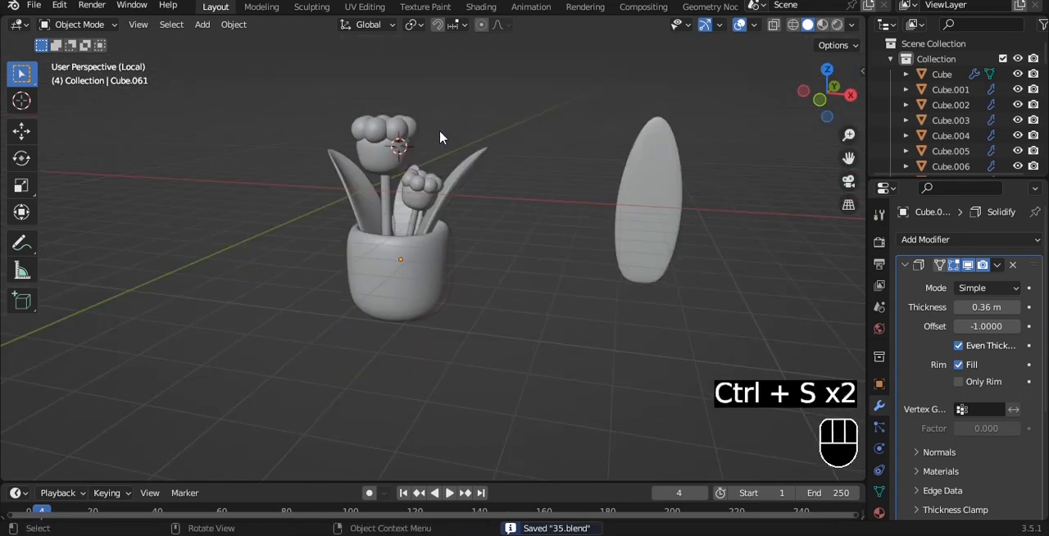
- Parent all flower and leaf parts to the pot and save the file
{"action": "key", "text": "grave"}
{"action": "left_click", "coordinate": [527, 141]}
{"action": "left_click_drag", "start_coordinate": [267, 98], "coordinate": [519, 219]}
{"action": "key", "text": "ctrl+p"}
{"action": "left_click", "coordinate": [434, 288]}
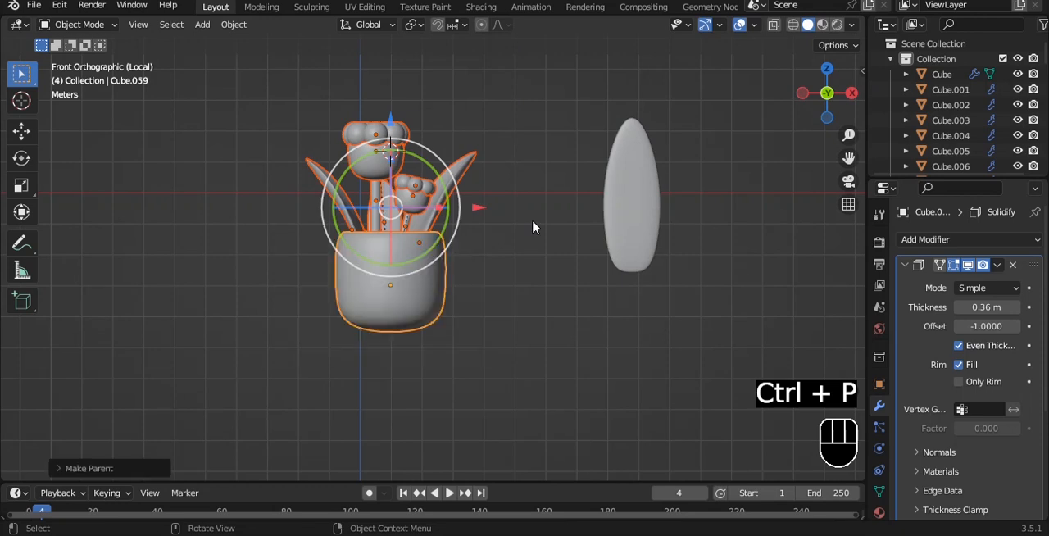
{"action": "key", "text": "ctrl+s"}
- Leave local view and try to scale the potted plant down
{"action": "key", "text": "slash"}
{"action": "key", "text": "s"}
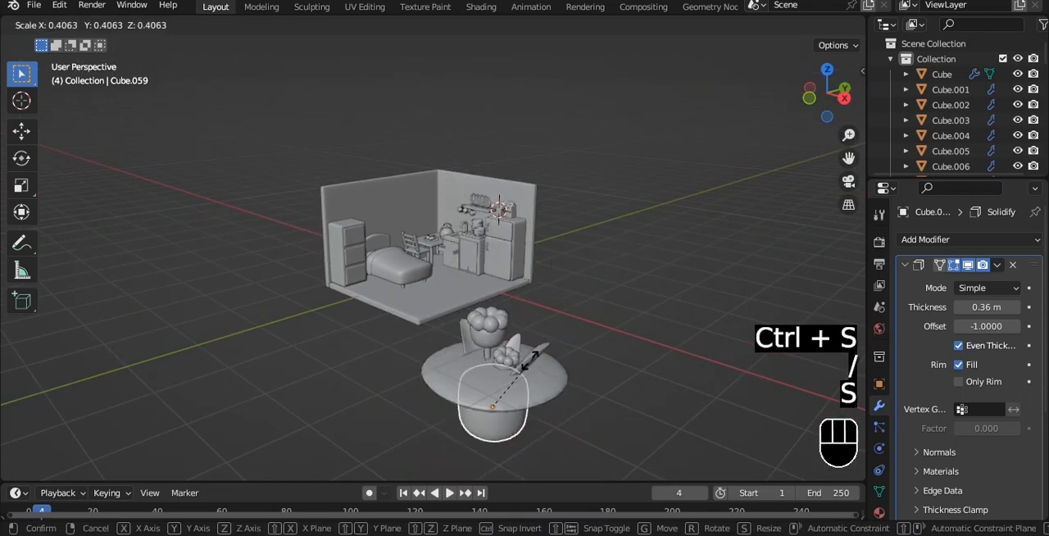
{"action": "right_click", "coordinate": [546, 403]}
- Turn on X-ray display and parent the soil surface to the pot
{"action": "key", "text": "alt+z"}
{"action": "left_click_drag", "start_coordinate": [546, 403], "coordinate": [529, 289], "text": "alt+shift"}
{"action": "middle_click_drag", "start_coordinate": [529, 289], "coordinate": [520, 248], "text": "shift"}
{"action": "scroll", "coordinate": [512, 273], "scroll_direction": "up", "scroll_amount": 2}
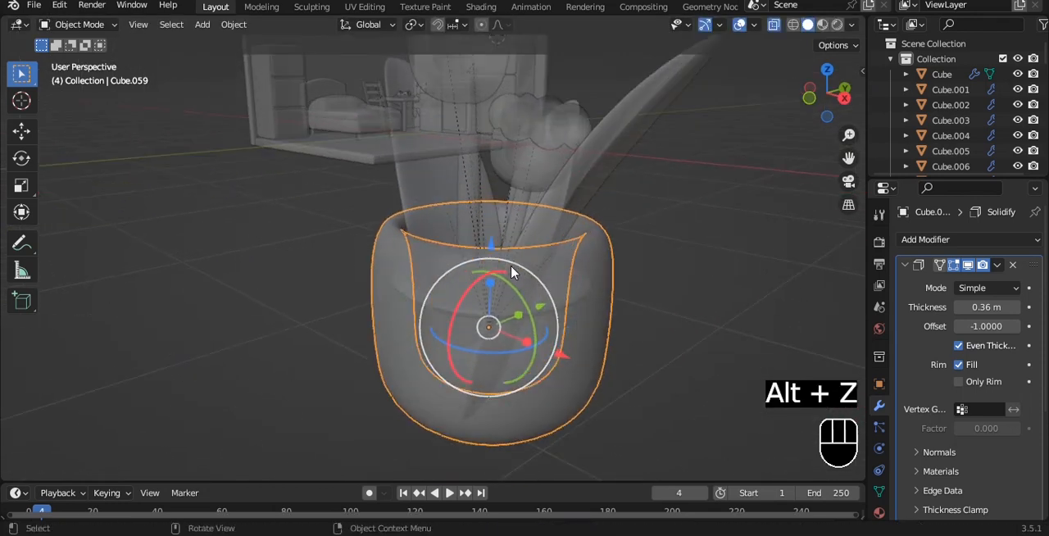
{"action": "left_click", "coordinate": [393, 288]}
{"action": "left_click", "coordinate": [396, 308], "text": "shift"}
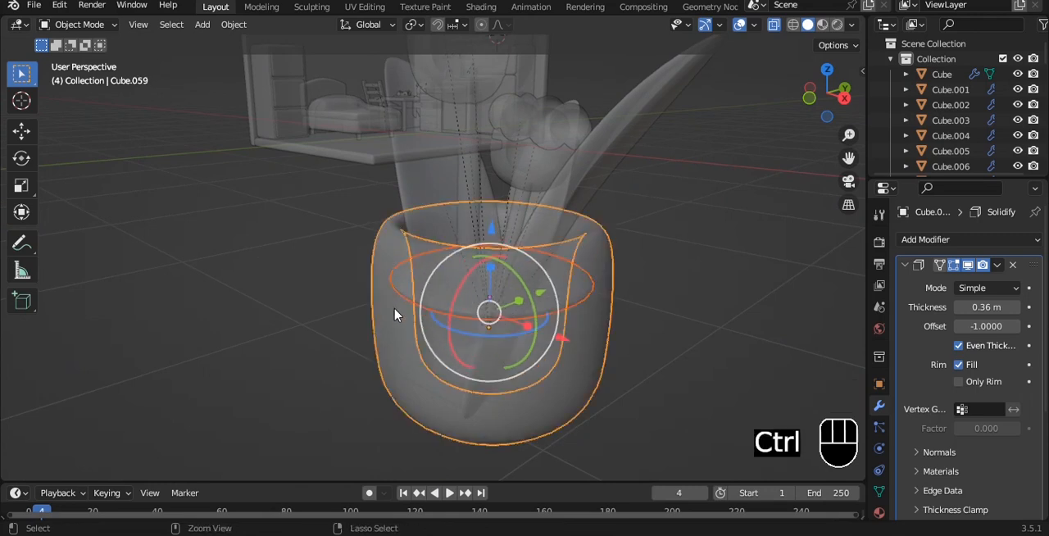
{"action": "key", "text": "ctrl+p"}
{"action": "left_click", "coordinate": [395, 312]}
- Scale down the complete potted plant, move it to the room's kitchen corner, and save the file
{"action": "key", "text": "s"}
{"action": "left_click", "coordinate": [511, 353]}
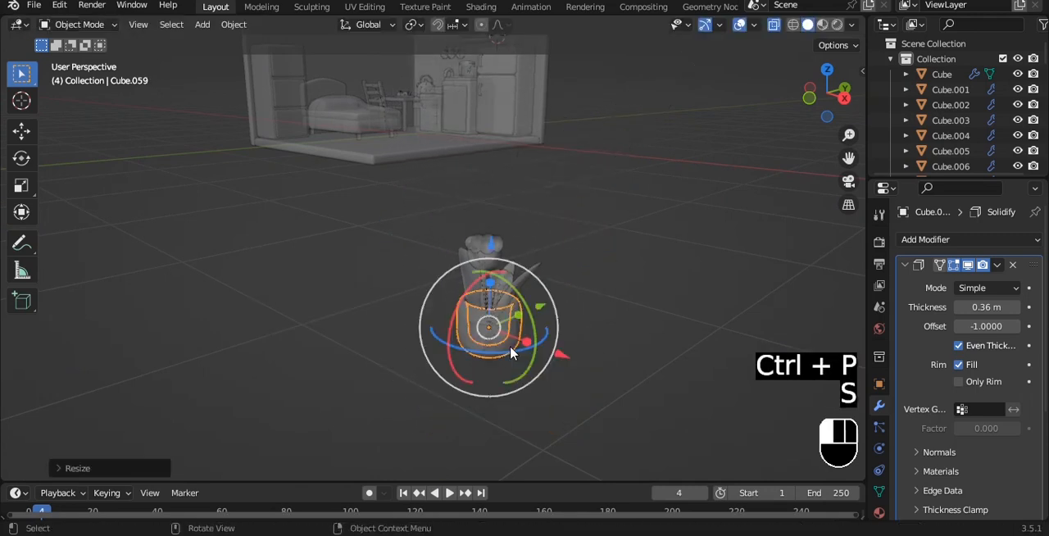
{"action": "key", "text": "g"}
{"action": "left_click", "coordinate": [421, 105]}
{"action": "key", "text": "grave"}
{"action": "left_click", "coordinate": [434, 32]}
{"action": "key", "text": "ctrl+s"}
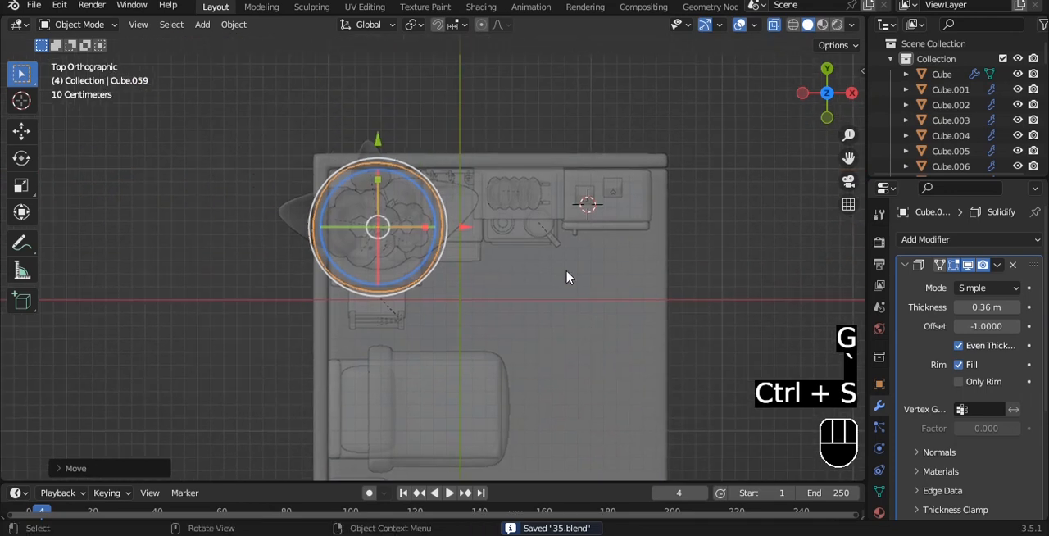
- Turn off X-ray display, shrink the potted plant further and move it into the corner above the table
{"action": "key", "text": "alt+z"}
{"action": "right_click_drag", "start_coordinate": [585, 196], "coordinate": [557, 238], "text": "alt"}
{"action": "right_click_drag", "start_coordinate": [557, 238], "coordinate": [565, 181], "text": "alt"}
{"action": "key", "text": "s"}
{"action": "left_click", "coordinate": [487, 210]}
{"action": "right_click_drag", "start_coordinate": [492, 153], "coordinate": [498, 272], "text": "alt+shift"}
{"action": "key", "text": "g"}
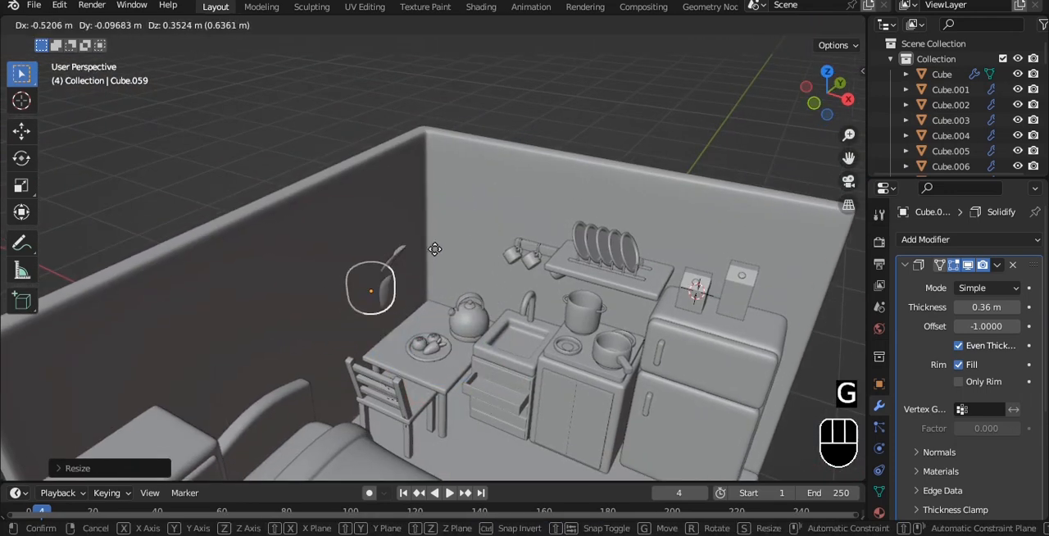
{"action": "left_click", "coordinate": [503, 213]}
- Duplicate the dining table's top and raise the copy along the Z axis
{"action": "right_click_drag", "start_coordinate": [505, 214], "coordinate": [551, 282], "text": "alt"}
{"action": "left_click", "coordinate": [354, 312]}
{"action": "key", "text": "shift+d"}
{"action": "key", "text": "z"}
{"action": "left_click", "coordinate": [490, 221]}
- Position the tabletop copy high against the side wall, beside the potted plant
{"action": "right_click_drag", "start_coordinate": [551, 283], "coordinate": [542, 328], "text": "alt+shift"}
{"action": "left_click_drag", "start_coordinate": [557, 340], "coordinate": [538, 334]}
{"action": "right_click_drag", "start_coordinate": [538, 334], "coordinate": [403, 335], "text": "alt"}
{"action": "left_click_drag", "start_coordinate": [401, 264], "coordinate": [348, 271]}
{"action": "right_click_drag", "start_coordinate": [349, 287], "coordinate": [459, 269], "text": "alt"}
{"action": "left_click_drag", "start_coordinate": [440, 197], "coordinate": [440, 172]}
{"action": "middle_click_drag", "start_coordinate": [476, 222], "coordinate": [574, 312]}
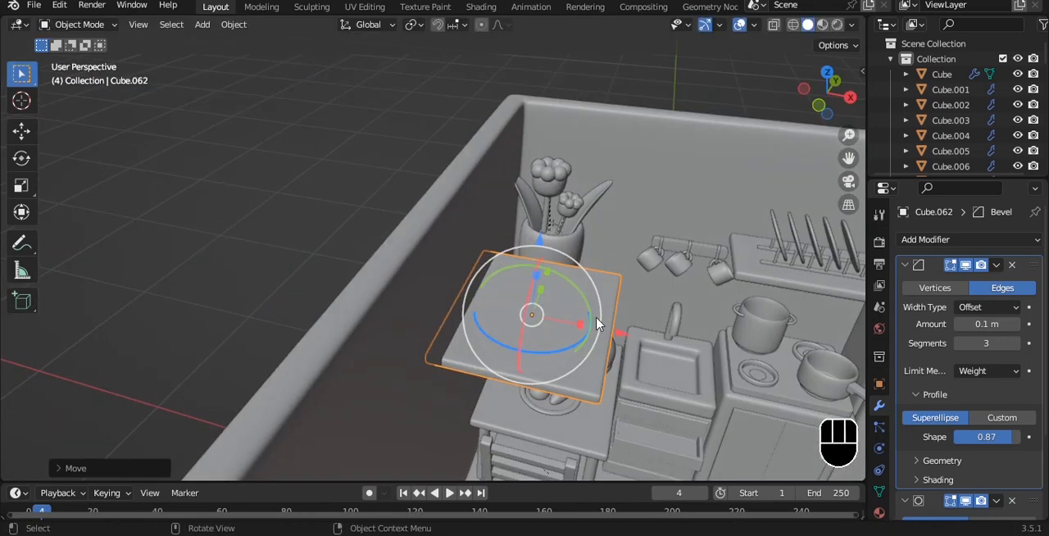
- Narrow the tabletop copy into a wall shelf by moving its outer vertices towards the wall
{"action": "key", "text": "Tab"}
{"action": "key", "text": "alt+z"}
{"action": "key", "text": "1"}
{"action": "key", "text": "a"}
{"action": "left_click_drag", "start_coordinate": [574, 228], "coordinate": [696, 457]}
{"action": "left_click_drag", "start_coordinate": [695, 346], "coordinate": [527, 246]}
{"action": "key", "text": "Tab"}
{"action": "key", "text": "alt+z"}
{"action": "key", "text": "q"}
{"action": "left_click", "coordinate": [527, 252]}
- Move the oversized spare leaf along the Y axis, away from the room, in right view
{"action": "left_click", "coordinate": [499, 219]}
{"action": "key", "text": "grave"}
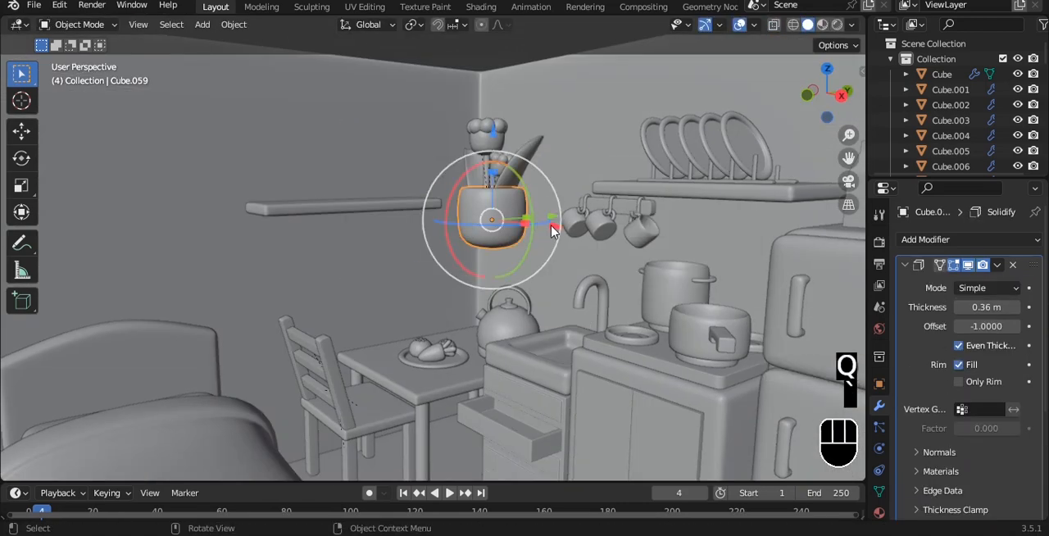
{"action": "left_click_drag", "start_coordinate": [639, 231], "coordinate": [667, 283], "text": "alt+shift"}
{"action": "left_click", "coordinate": [515, 345]}
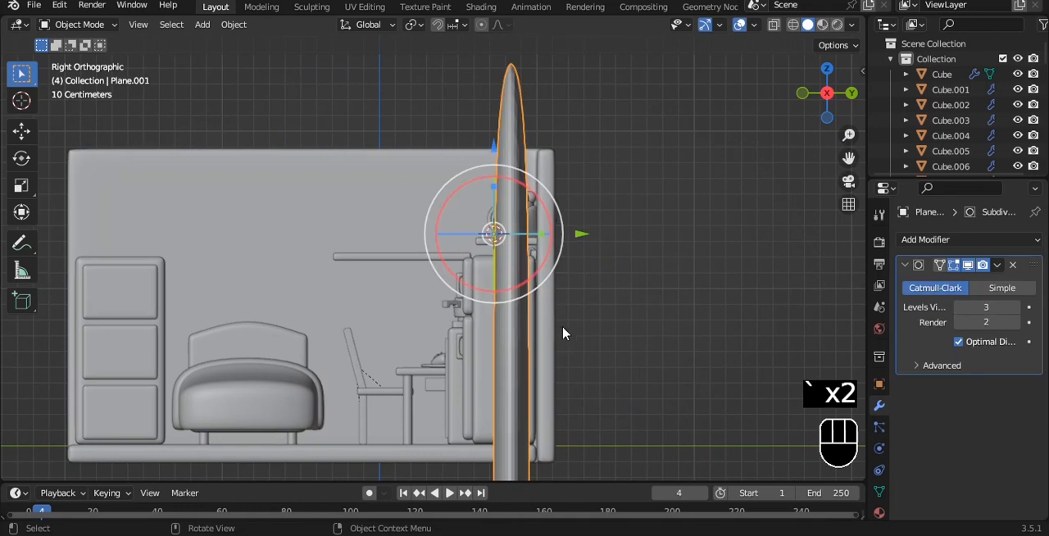
{"action": "left_click_drag", "start_coordinate": [582, 233], "coordinate": [734, 249]}
{"action": "scroll", "coordinate": [573, 230], "scroll_direction": "up", "scroll_amount": 5}
{"action": "left_click_drag", "start_coordinate": [558, 228], "coordinate": [663, 226], "text": "alt"}
- Select the flower pot and move it from behind the fridge to above the wall shelf in right view
{"action": "left_click", "coordinate": [785, 291]}
{"action": "left_click", "coordinate": [792, 276]}
{"action": "key", "text": "grave"}
{"action": "left_click", "coordinate": [831, 276]}
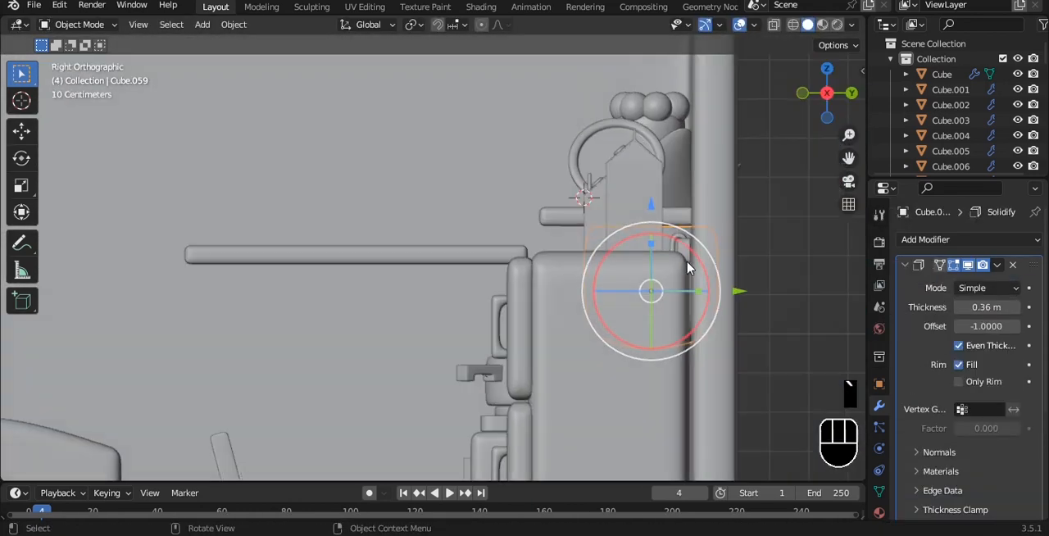
{"action": "key", "text": "g"}
{"action": "left_click", "coordinate": [407, 159]}
- Scale down and rotate the potted plant above the wall shelf, and view it from the front
{"action": "left_click_drag", "start_coordinate": [408, 158], "coordinate": [509, 263], "text": "alt"}
{"action": "key", "text": "s"}
{"action": "left_click", "coordinate": [556, 295]}
{"action": "left_click_drag", "start_coordinate": [514, 341], "coordinate": [630, 254]}
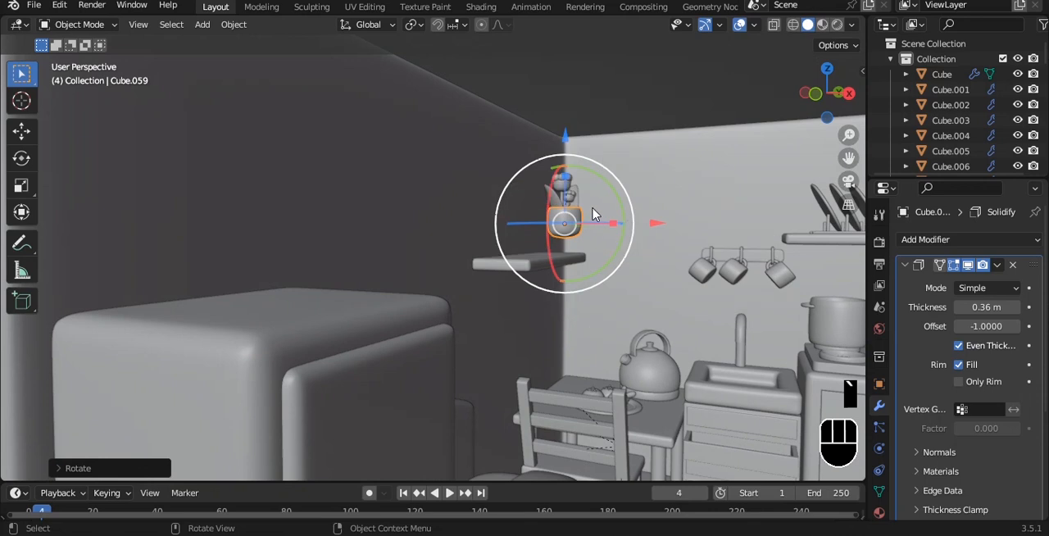
{"action": "key", "text": "KP_1"}
{"action": "left_click_drag", "start_coordinate": [588, 354], "coordinate": [418, 163], "text": "alt+shift"}
{"action": "scroll", "coordinate": [527, 210], "scroll_direction": "up", "scroll_amount": 1}
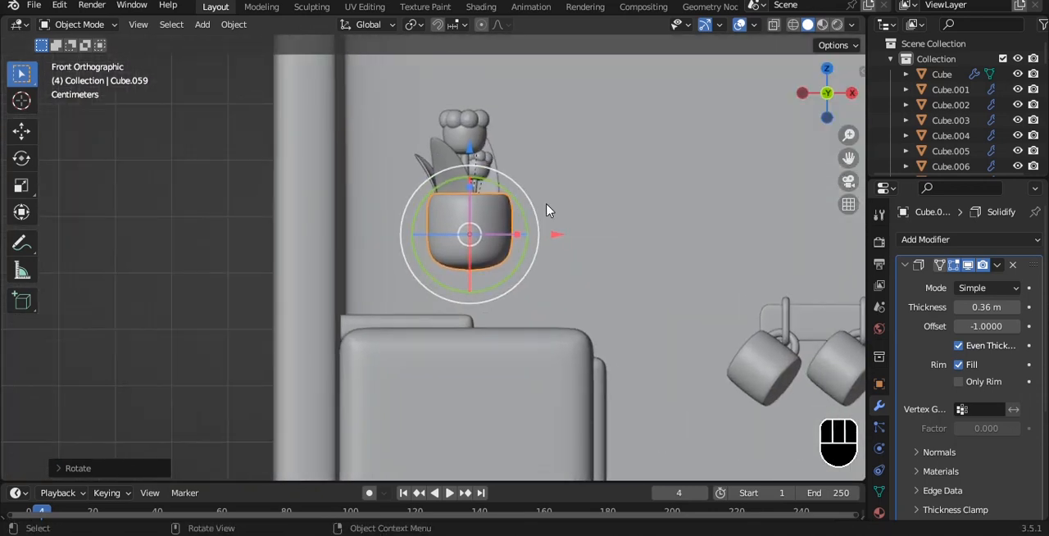
- Scale the potted plant and move it down so that it stands on the wall shelf
{"action": "key", "text": "s"}
{"action": "left_click", "coordinate": [541, 215]}
{"action": "key", "text": "g"}
{"action": "left_click", "coordinate": [492, 257]}
{"action": "key", "text": "s"}
{"action": "left_click", "coordinate": [514, 249]}
{"action": "left_click_drag", "start_coordinate": [412, 187], "coordinate": [410, 180]}
{"action": "middle_click_drag", "start_coordinate": [559, 197], "coordinate": [456, 236], "text": "alt"}
{"action": "left_click_drag", "start_coordinate": [435, 265], "coordinate": [523, 245]}
{"action": "key", "text": "shift+d"}
{"action": "key", "text": "y"}
{"action": "right_click", "coordinate": [406, 261]}
{"action": "key", "text": "ctrl+z"}
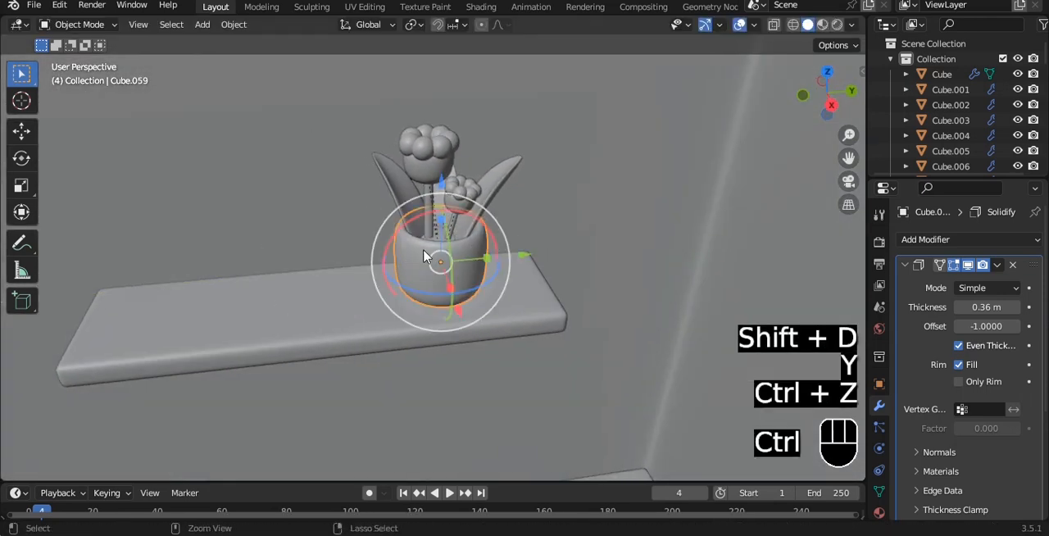
{"action": "key", "text": "ctrl+z"}
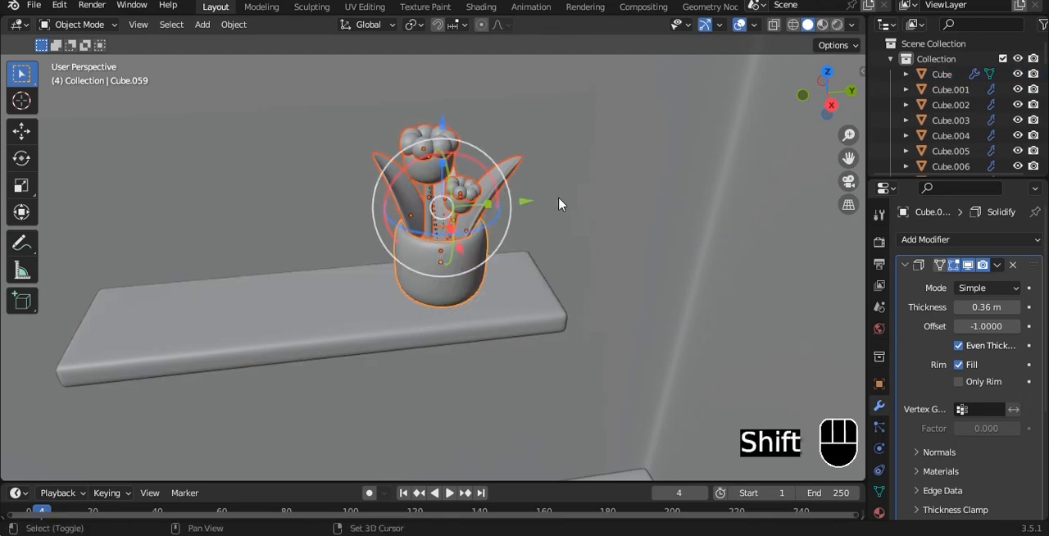
- Duplicate the whole potted plant twice along the Y axis to make a row on the shelf, and save the file
{"action": "key", "text": "shift+d"}
{"action": "left_click", "coordinate": [426, 242]}
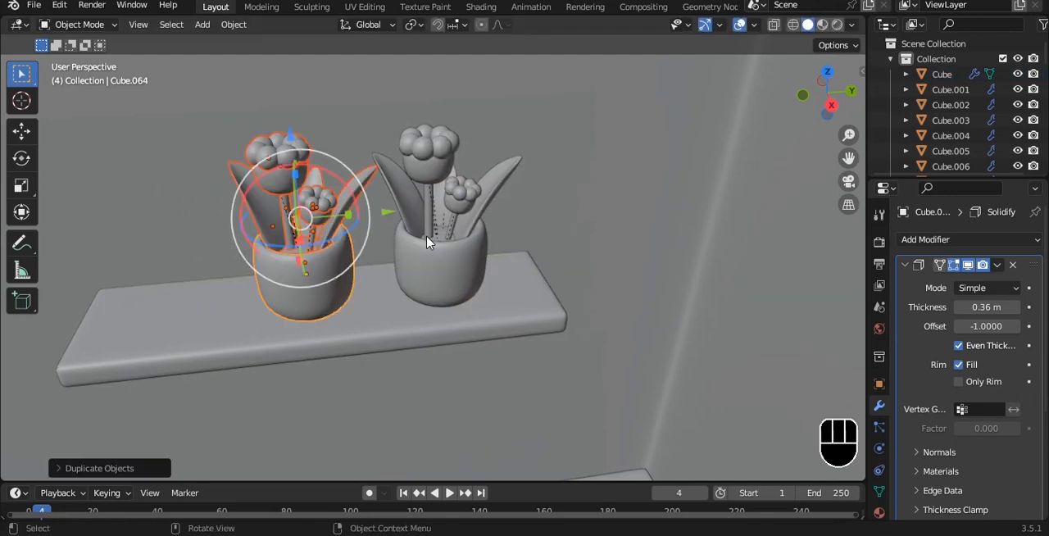
{"action": "key", "text": "shift+d"}
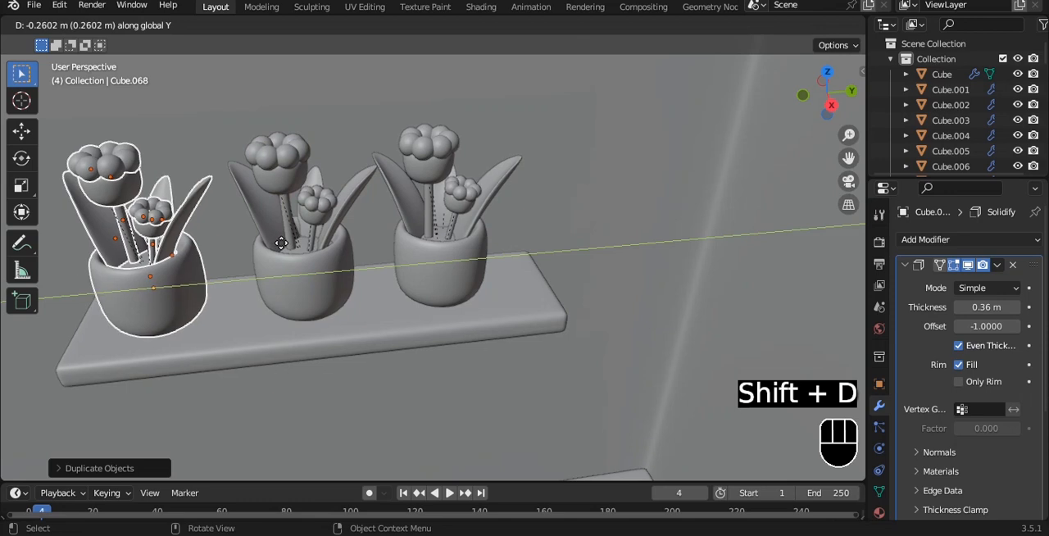
{"action": "left_click", "coordinate": [274, 239]}
{"action": "key", "text": "alt+a"}
{"action": "scroll", "coordinate": [462, 208], "scroll_direction": "down", "scroll_amount": 7}
{"action": "middle_click_drag", "start_coordinate": [459, 218], "coordinate": [474, 272]}
{"action": "key", "text": "ctrl+s"}
- Add two horizontal loop cuts near the top of the room's walls to outline a trim band
{"action": "scroll", "coordinate": [484, 295], "scroll_direction": "down", "scroll_amount": 4}
{"action": "left_click_drag", "start_coordinate": [494, 243], "coordinate": [486, 204], "text": "alt"}
{"action": "left_click", "coordinate": [513, 240]}
{"action": "key", "text": "Tab"}
{"action": "scroll", "coordinate": [462, 195], "scroll_direction": "up", "scroll_amount": 3}
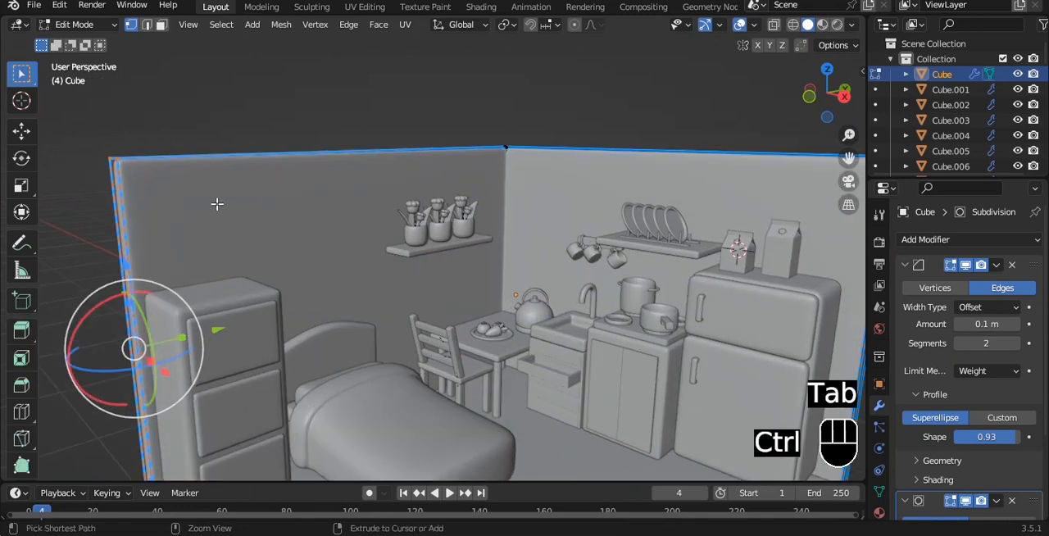
{"action": "key", "text": "ctrl+r"}
{"action": "left_click", "coordinate": [116, 205]}
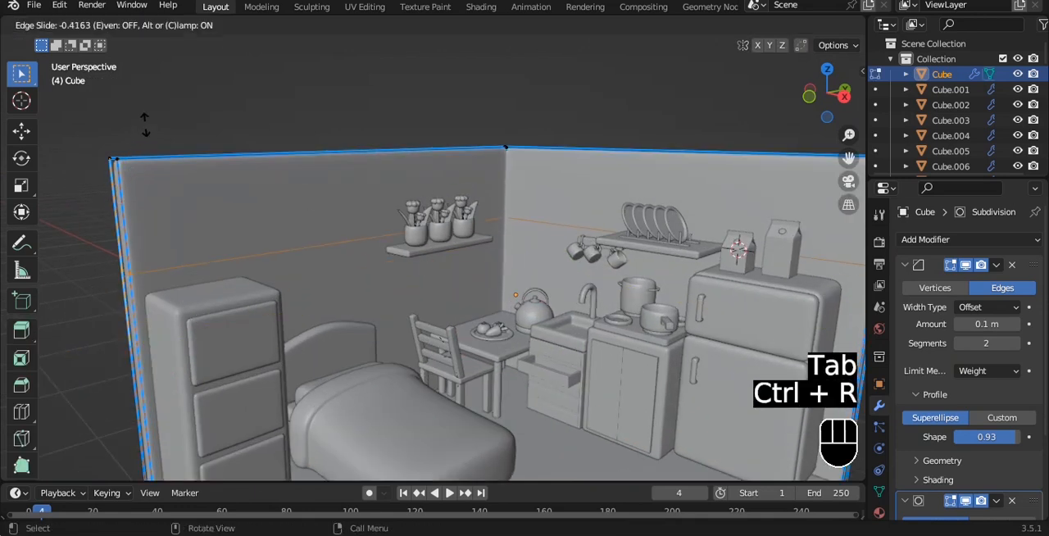
{"action": "left_click", "coordinate": [159, 470]}
{"action": "key", "text": "ctrl+r"}
{"action": "left_click", "coordinate": [148, 270]}
{"action": "left_click", "coordinate": [156, 120]}
- Select the faces of the upper trim band on the inner side of both walls
{"action": "key", "text": "3"}
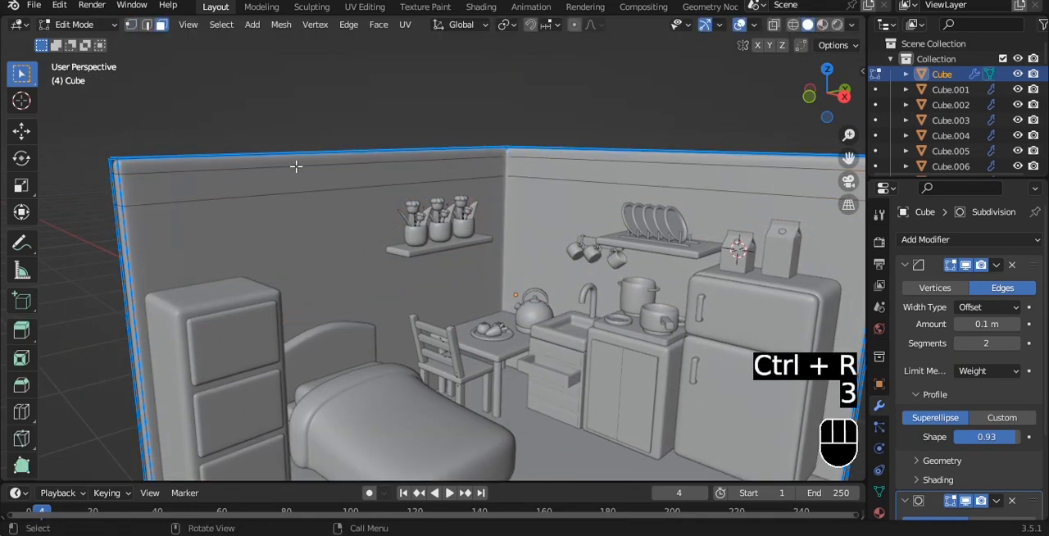
{"action": "key", "text": "x"}
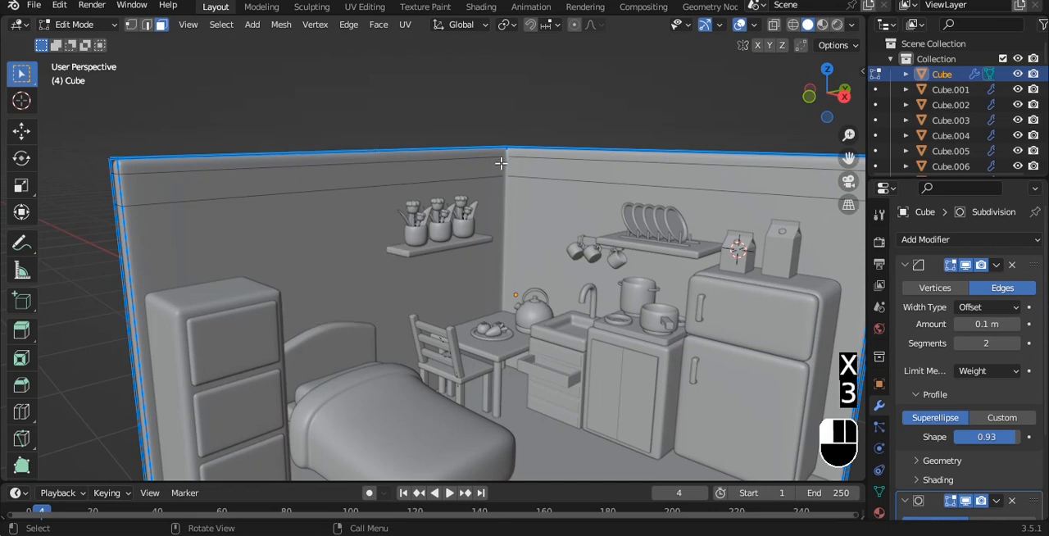
{"action": "left_click", "coordinate": [501, 163], "text": "alt"}
{"action": "key", "text": "alt+e"}
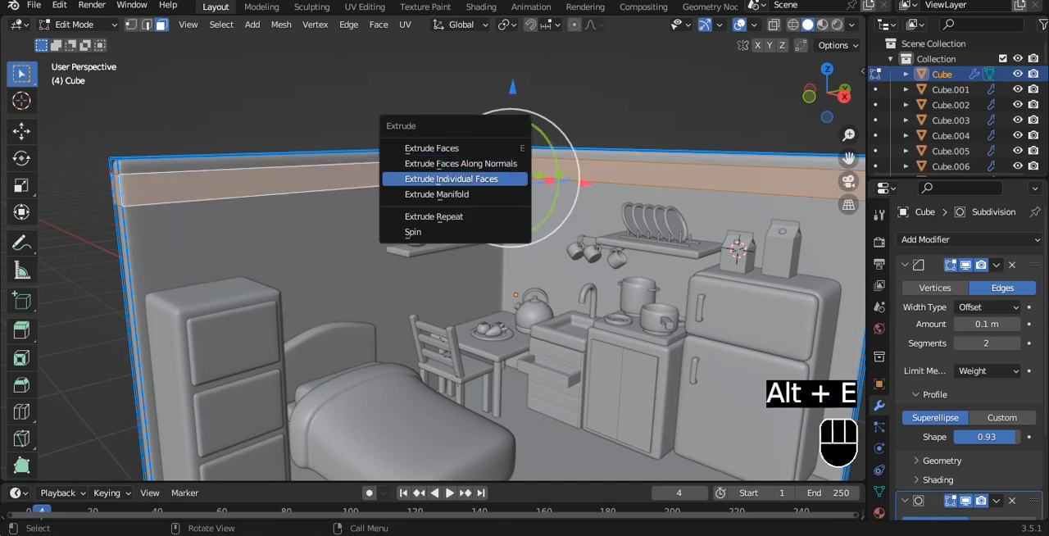
{"action": "left_click", "coordinate": [484, 178]}
{"action": "key", "text": "ctrl+z"}
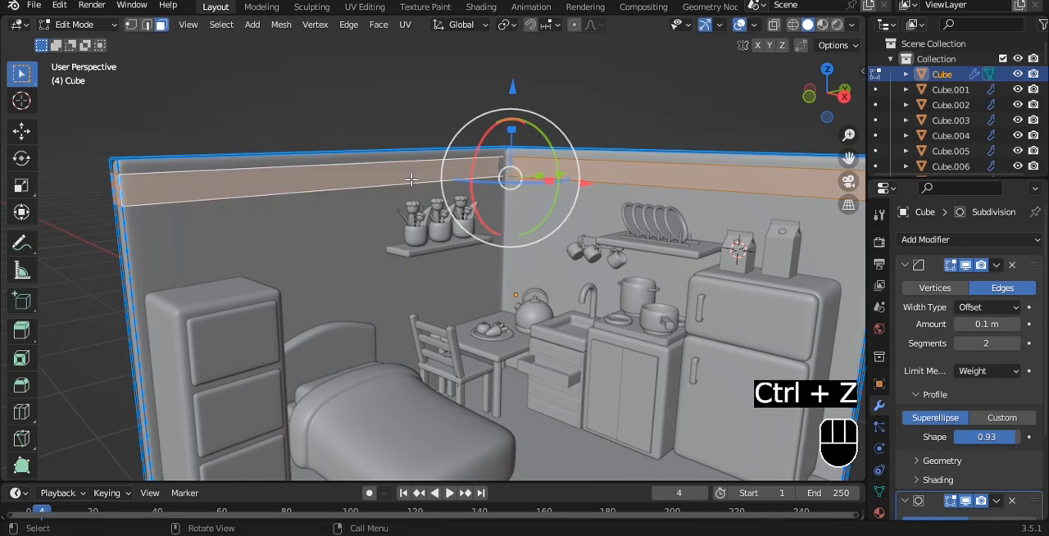
{"action": "key", "text": "alt+e"}
{"action": "left_click", "coordinate": [495, 169]}
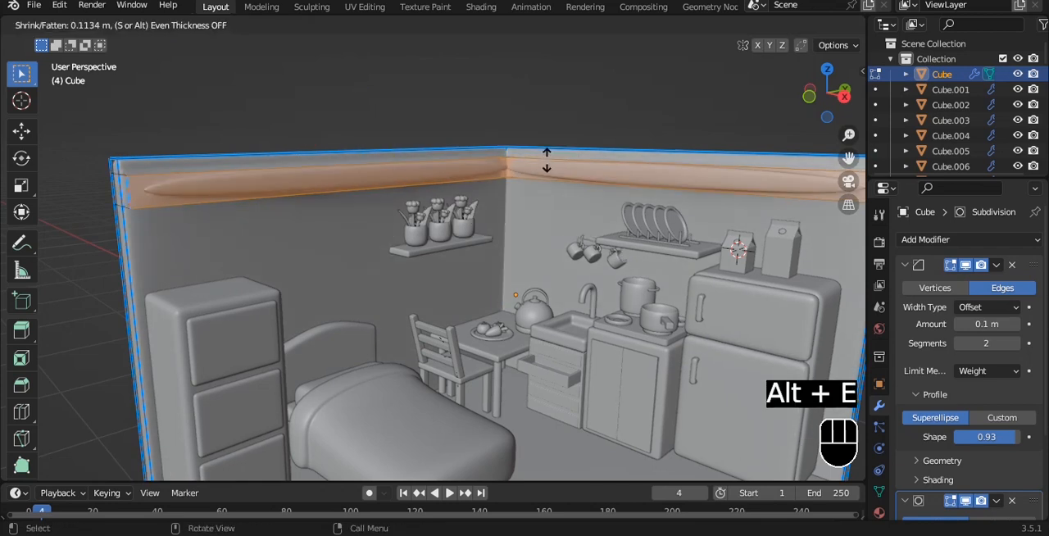
{"action": "left_click", "coordinate": [551, 168]}
{"action": "middle_click_drag", "start_coordinate": [551, 168], "coordinate": [572, 163], "text": "alt"}
{"action": "key", "text": "ctrl+z"}
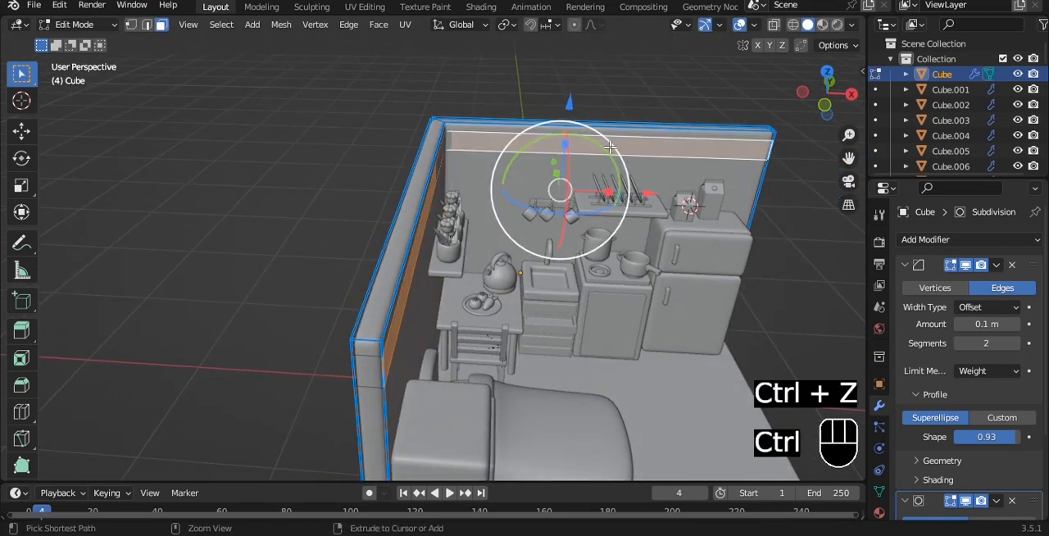
- Extrude the trim band faces out from the walls as individual faces
{"action": "key", "text": "alt+e"}
{"action": "left_click", "coordinate": [605, 129]}
{"action": "left_click", "coordinate": [601, 121]}
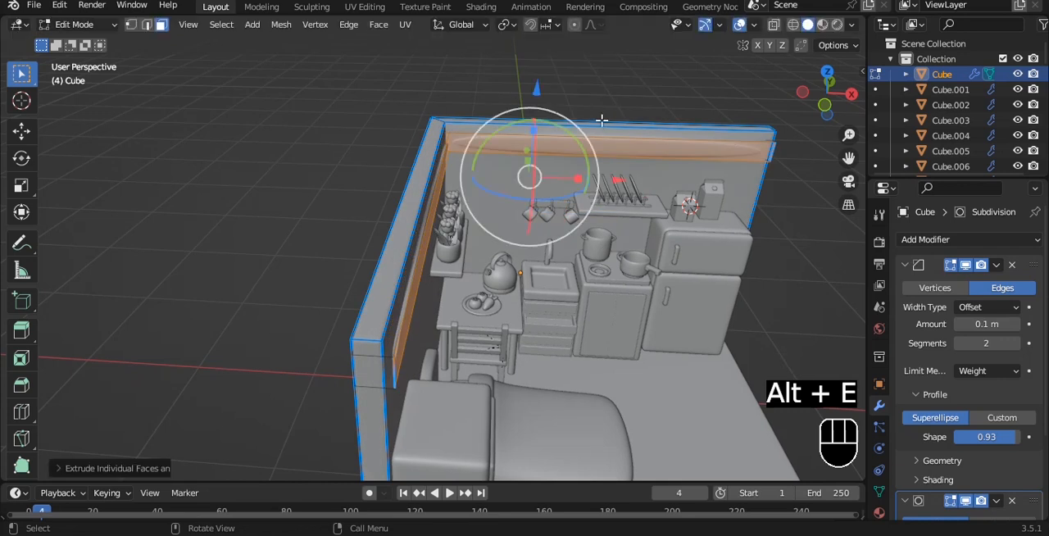
- Select the whole room mesh, raise its mean bevel weight, and return to Object Mode
{"action": "key", "text": "a"}
{"action": "key", "text": "a"}
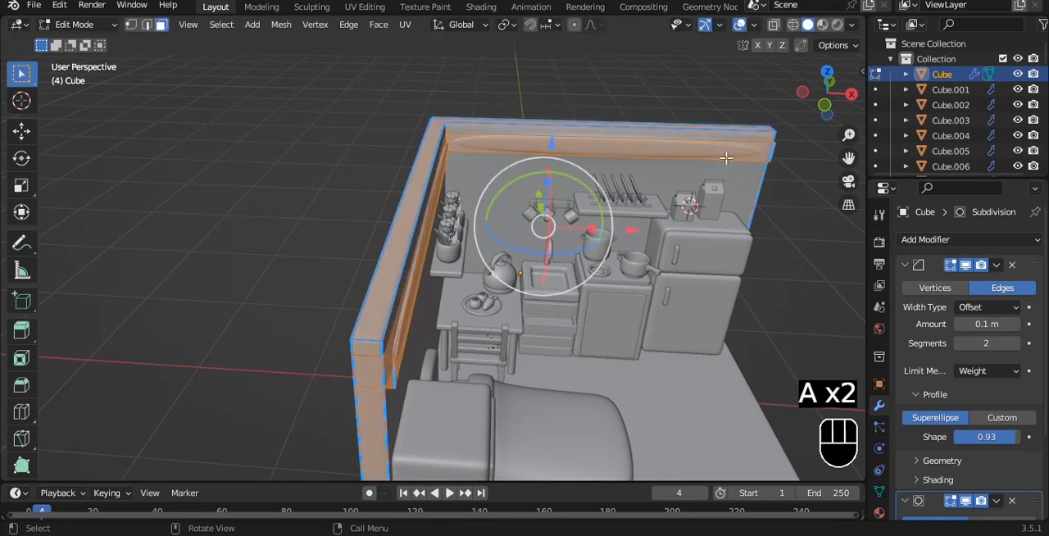
{"action": "scroll", "coordinate": [708, 195], "scroll_direction": "up", "scroll_amount": 2}
{"action": "key", "text": "n"}
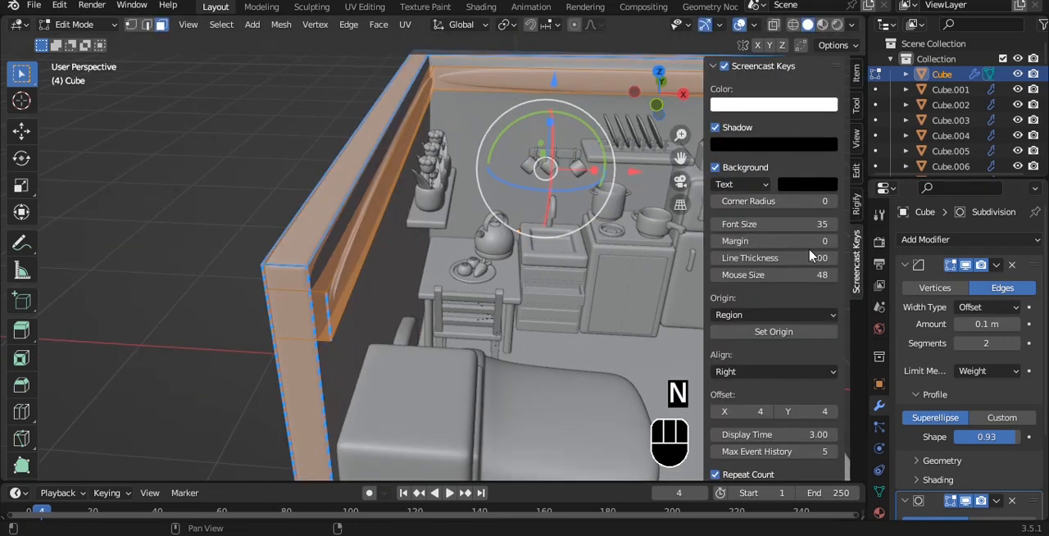
{"action": "left_click", "coordinate": [855, 75]}
{"action": "left_click_drag", "start_coordinate": [777, 237], "coordinate": [835, 236]}
{"action": "key", "text": "Tab"}
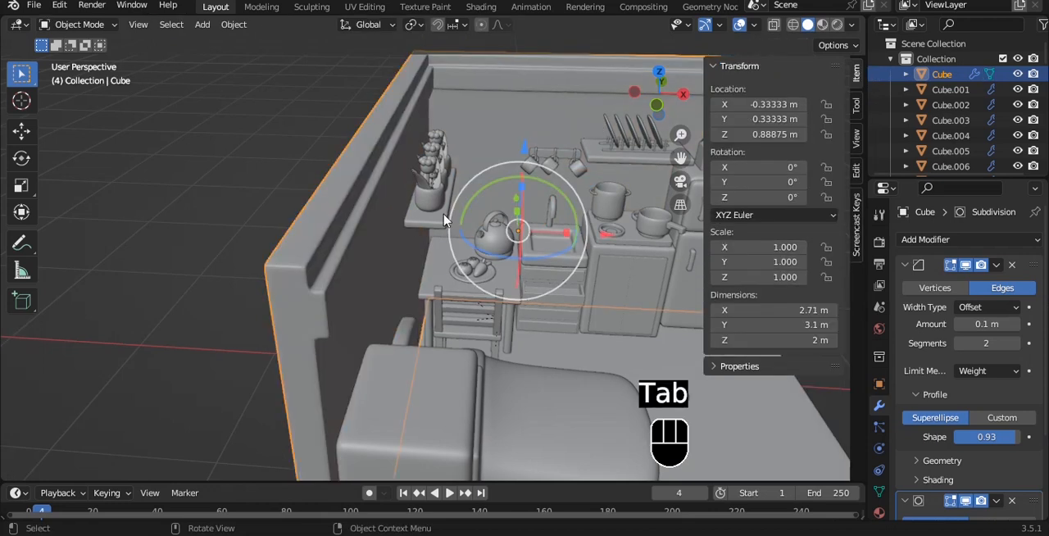
- Deselect the room and save the file
{"action": "middle_click_drag", "start_coordinate": [446, 220], "coordinate": [432, 168]}
{"action": "scroll", "coordinate": [394, 161], "scroll_direction": "down", "scroll_amount": 6}
{"action": "left_click", "coordinate": [389, 101]}
{"action": "middle_click_drag", "start_coordinate": [388, 102], "coordinate": [351, 152], "text": "alt"}
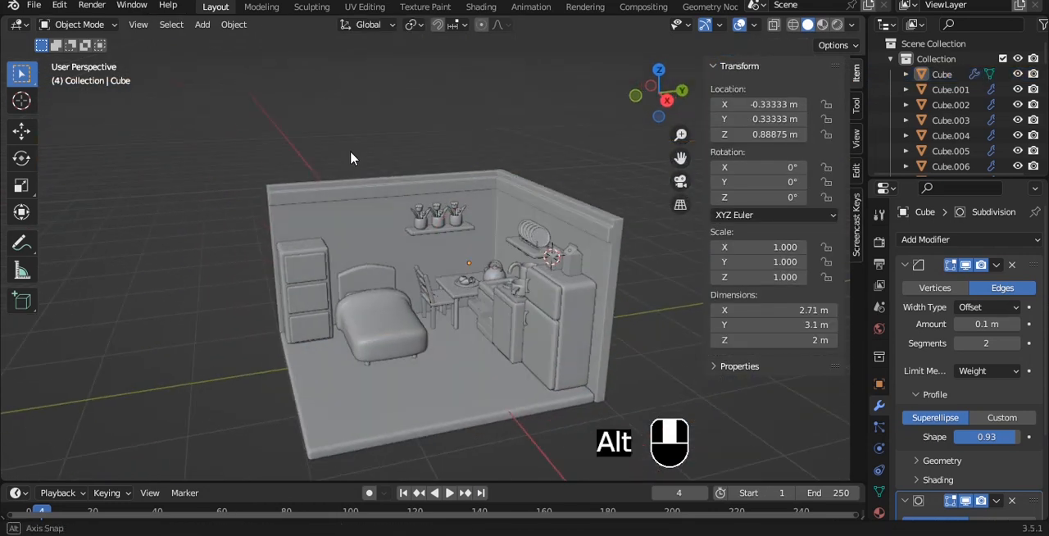
{"action": "left_click_drag", "start_coordinate": [330, 157], "coordinate": [391, 179], "text": "alt"}
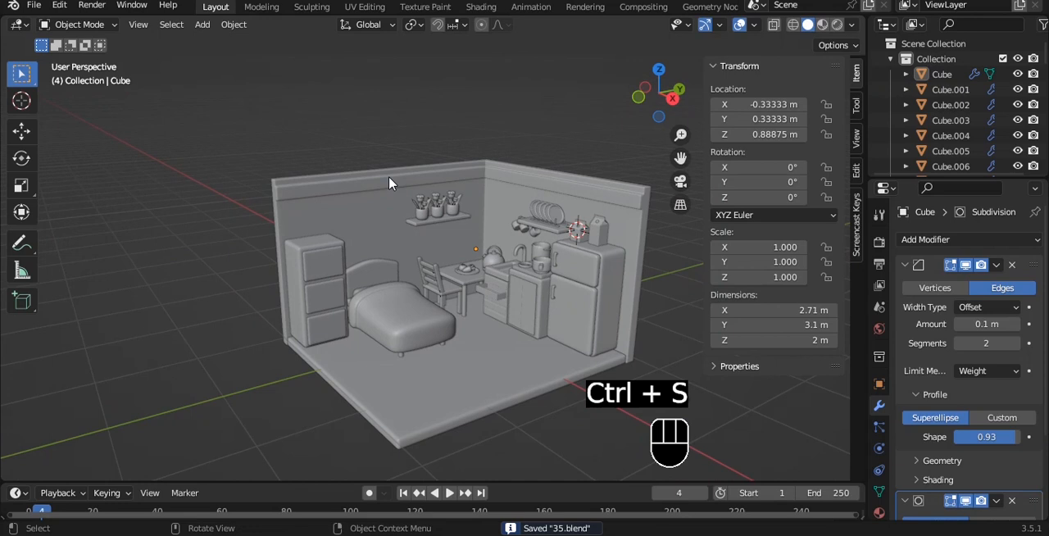
{"action": "scroll", "coordinate": [389, 178], "scroll_direction": "up", "scroll_amount": 1}
{"action": "scroll", "coordinate": [389, 184], "scroll_direction": "up", "scroll_amount": 2}
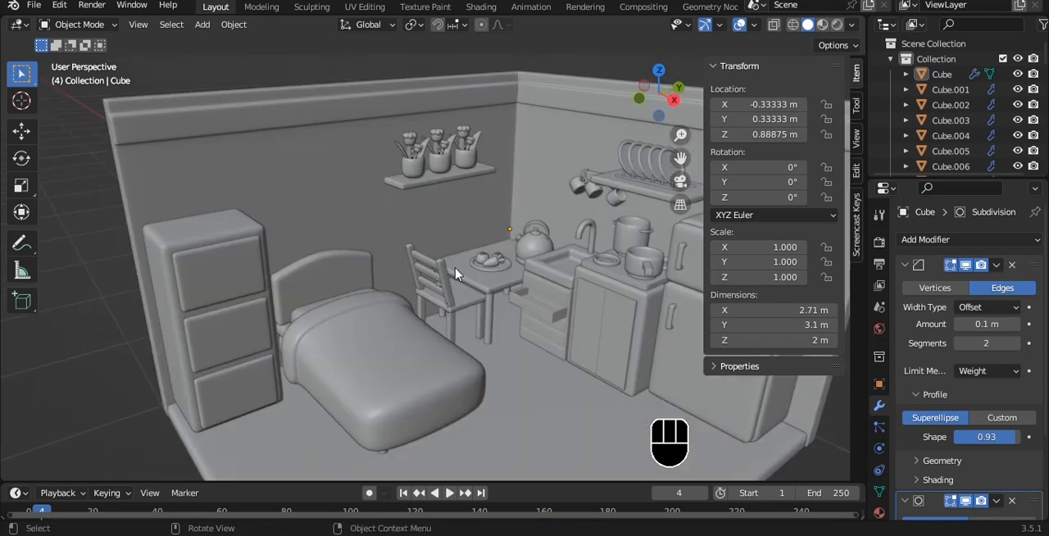
- Duplicate the plant shelf and move the copy along the Y axis to above the bed
{"action": "left_click", "coordinate": [457, 275]}
{"action": "left_click", "coordinate": [369, 206]}
{"action": "key", "text": "Tab"}
{"action": "key", "text": "Tab"}
{"action": "left_click", "coordinate": [480, 176]}
{"action": "key", "text": "shift+d"}
{"action": "key", "text": "x"}
{"action": "key", "text": "y"}
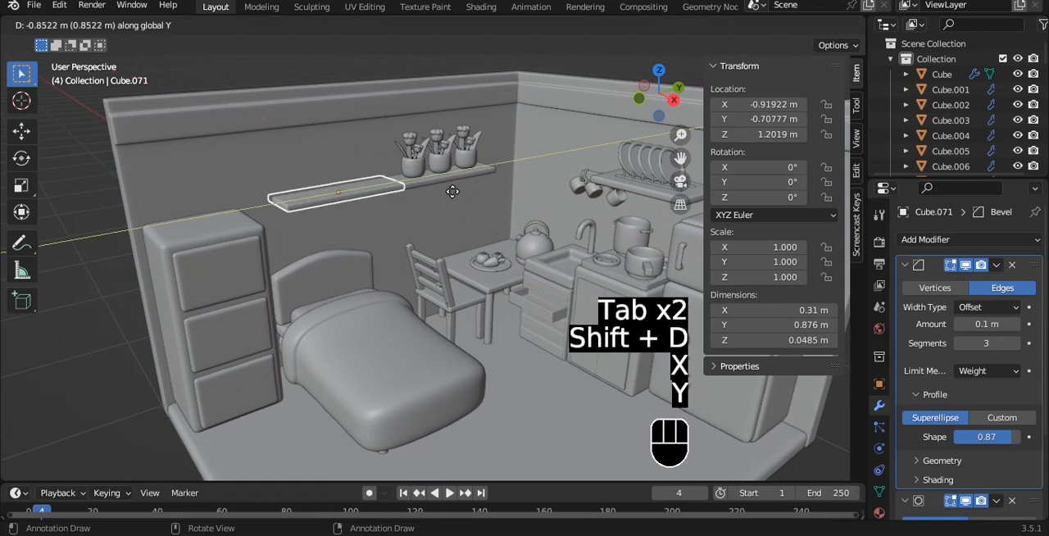
{"action": "left_click", "coordinate": [443, 200]}
- Rotate the shelf copy 90° about the Y axis and shorten it along Y to about 0.37 m
{"action": "scroll", "coordinate": [504, 207], "scroll_direction": "up", "scroll_amount": 2}
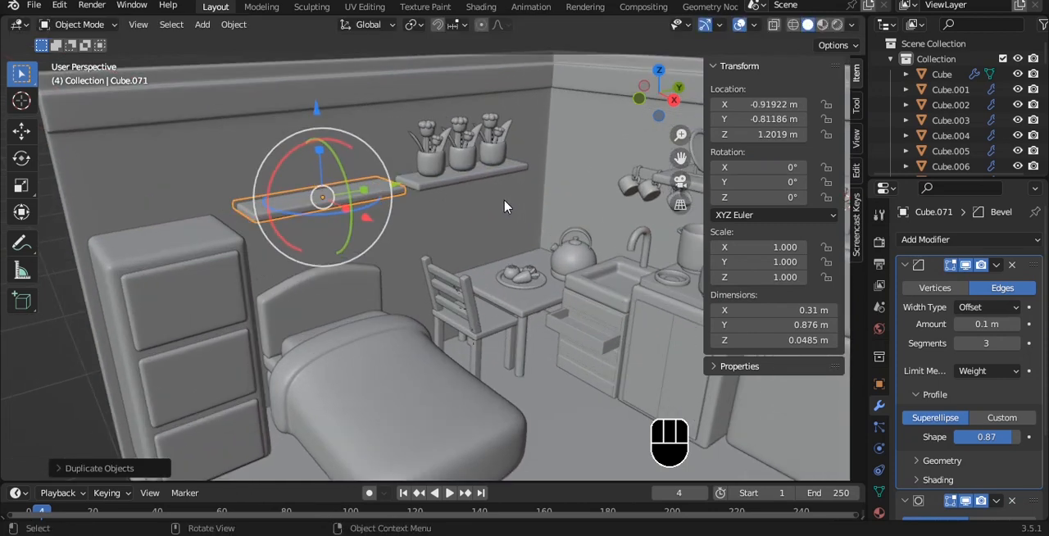
{"action": "type", "text": "ry90"}
{"action": "left_click", "coordinate": [504, 199]}
{"action": "scroll", "coordinate": [504, 198], "scroll_direction": "up", "scroll_amount": 2}
{"action": "key", "text": "s"}
{"action": "key", "text": "y"}
{"action": "left_click", "coordinate": [386, 192]}
- Scale the upright plate down uniformly to about 0.178 m wide in right view
{"action": "key", "text": "grave"}
{"action": "left_click", "coordinate": [428, 192]}
{"action": "key", "text": "s"}
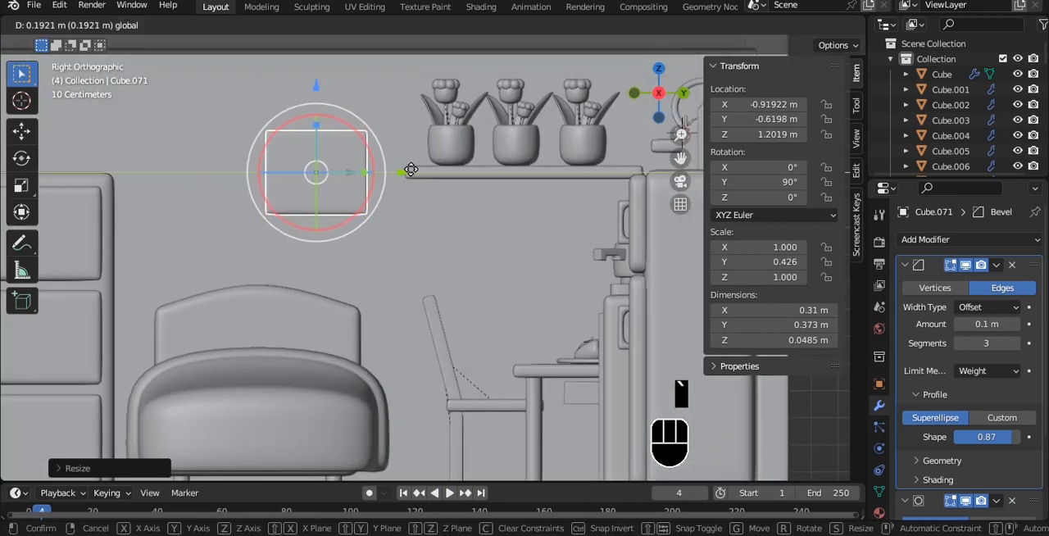
{"action": "left_click", "coordinate": [378, 162]}
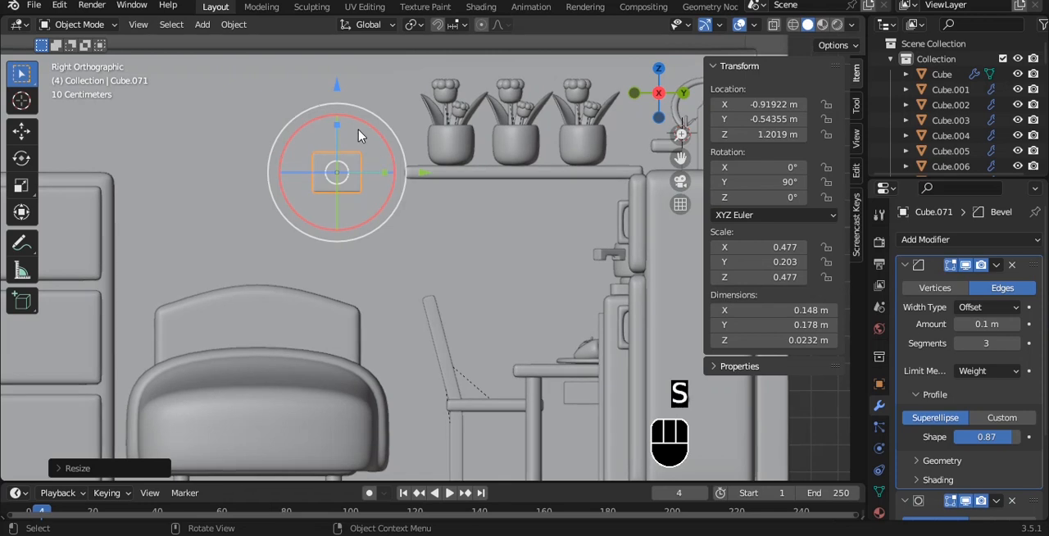
- Lower the plate to a Z location of about 0.979 m, place it against the wall beside the bed, and save the file
{"action": "left_click_drag", "start_coordinate": [334, 96], "coordinate": [342, 149]}
{"action": "left_click_drag", "start_coordinate": [430, 233], "coordinate": [457, 233]}
{"action": "left_click_drag", "start_coordinate": [408, 169], "coordinate": [509, 310], "text": "alt"}
{"action": "left_click_drag", "start_coordinate": [474, 351], "coordinate": [443, 321]}
{"action": "key", "text": "ctrl+s"}
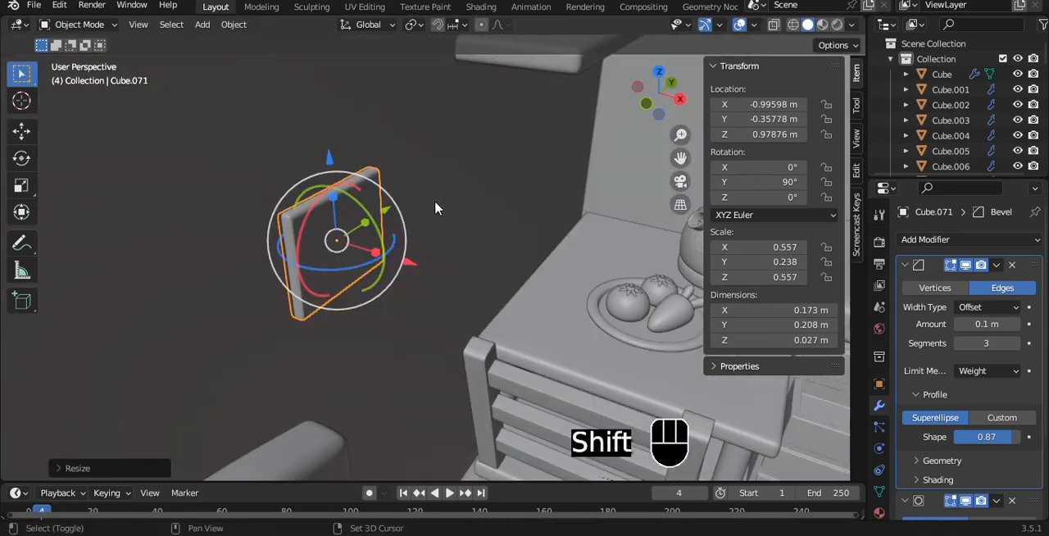
- Duplicate the wall plate, rotate the copy 90° about Y, and narrow it along Y to about 0.086 m
{"action": "key", "text": "shift+d"}
{"action": "key", "text": "r"}
{"action": "key", "text": "y"}
{"action": "key", "text": "9"}
{"action": "key", "text": "0"}
{"action": "left_click", "coordinate": [436, 196]}
{"action": "scroll", "coordinate": [436, 196], "scroll_direction": "up", "scroll_amount": 2}
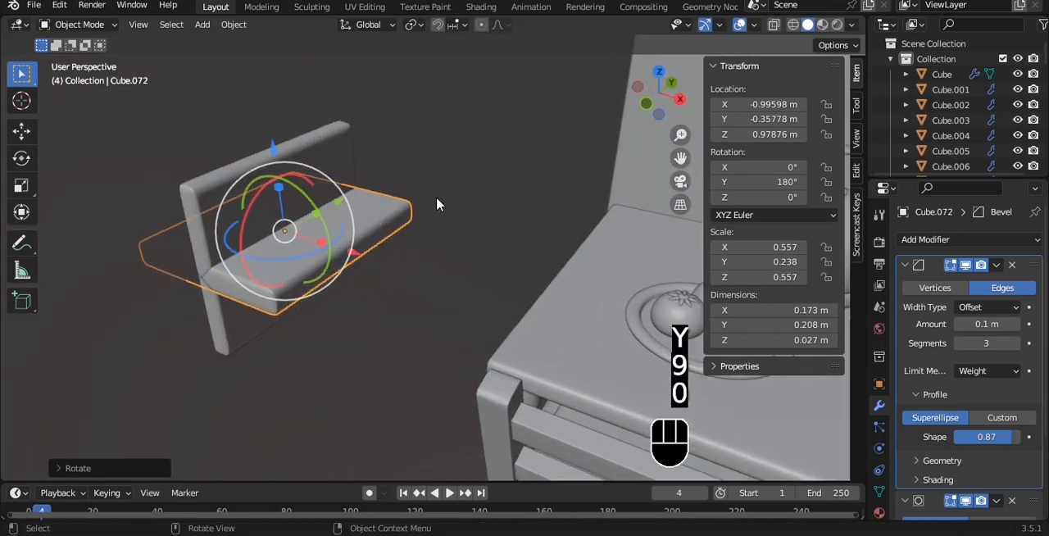
{"action": "middle_click_drag", "start_coordinate": [459, 180], "coordinate": [461, 184]}
{"action": "key", "text": "s"}
{"action": "key", "text": "y"}
{"action": "left_click", "coordinate": [349, 209]}
- Shorten the horizontal block to about 0.12 m along X by moving its end vertices in Edit Mode
{"action": "left_click_drag", "start_coordinate": [349, 210], "coordinate": [518, 367], "text": "alt"}
{"action": "key", "text": "alt+z"}
{"action": "key", "text": "1"}
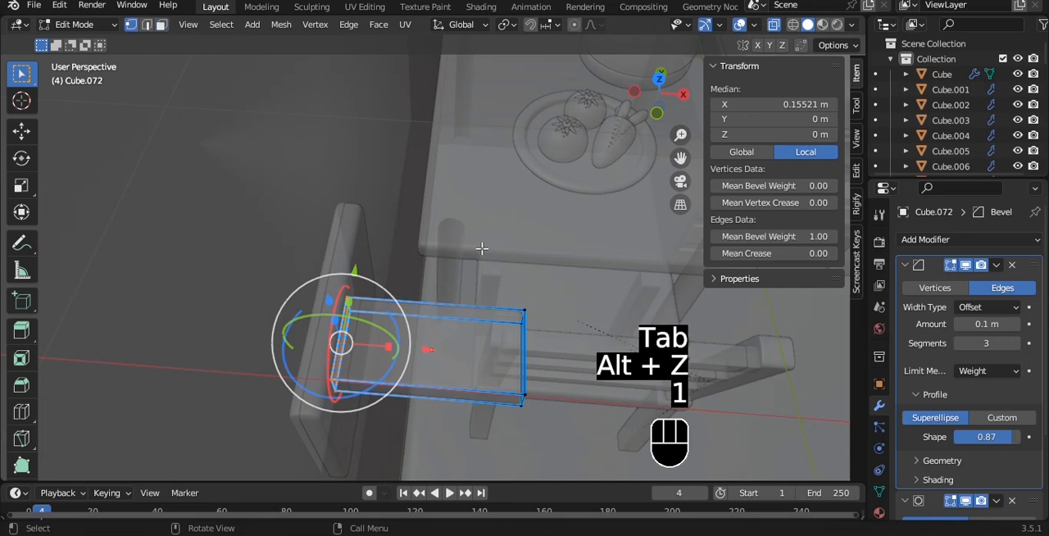
{"action": "key", "text": "alt+z"}
{"action": "left_click", "coordinate": [596, 400], "text": "alt"}
{"action": "left_click_drag", "start_coordinate": [610, 364], "coordinate": [551, 350]}
{"action": "middle_click_drag", "start_coordinate": [551, 349], "coordinate": [459, 176], "text": "alt"}
{"action": "key", "text": "Tab"}
- Duplicate the horizontal block and rotate the copy 90° about the Y axis to stand it upright
{"action": "key", "text": "r"}
{"action": "key", "text": "y"}
{"action": "key", "text": "9"}
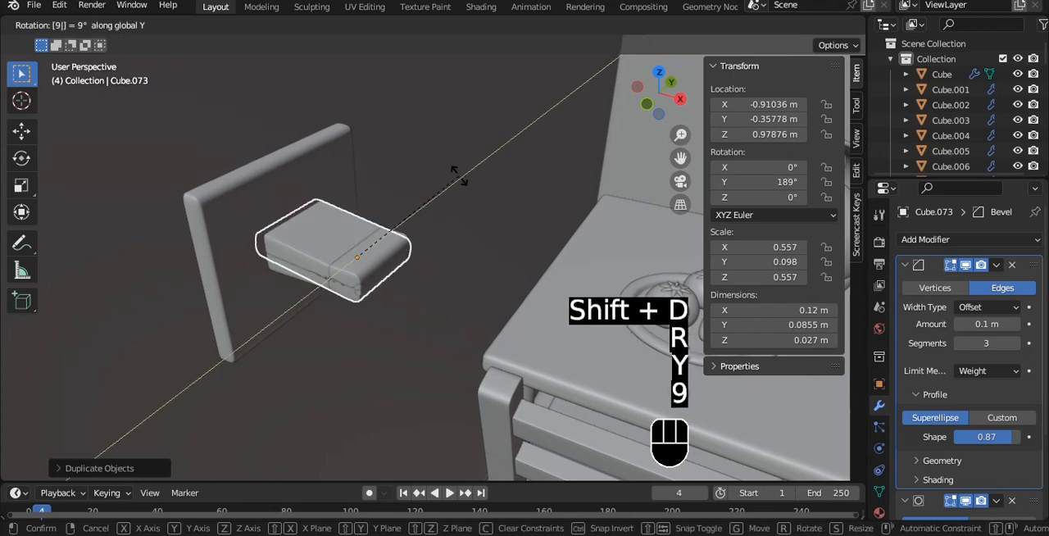
{"action": "key", "text": "0"}
{"action": "left_click", "coordinate": [485, 186]}
{"action": "middle_click_drag", "start_coordinate": [484, 187], "coordinate": [488, 198]}
- Slim the upright copy into a post about 0.021 m along Y and 0.017 m along X
{"action": "key", "text": "s"}
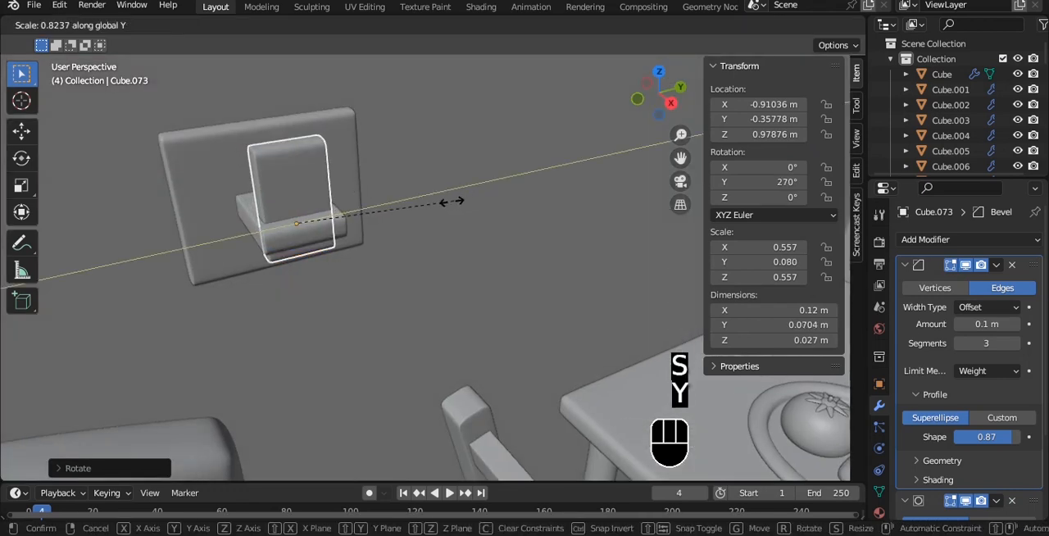
{"action": "left_click", "coordinate": [342, 216]}
{"action": "middle_click_drag", "start_coordinate": [342, 216], "coordinate": [402, 206], "text": "alt"}
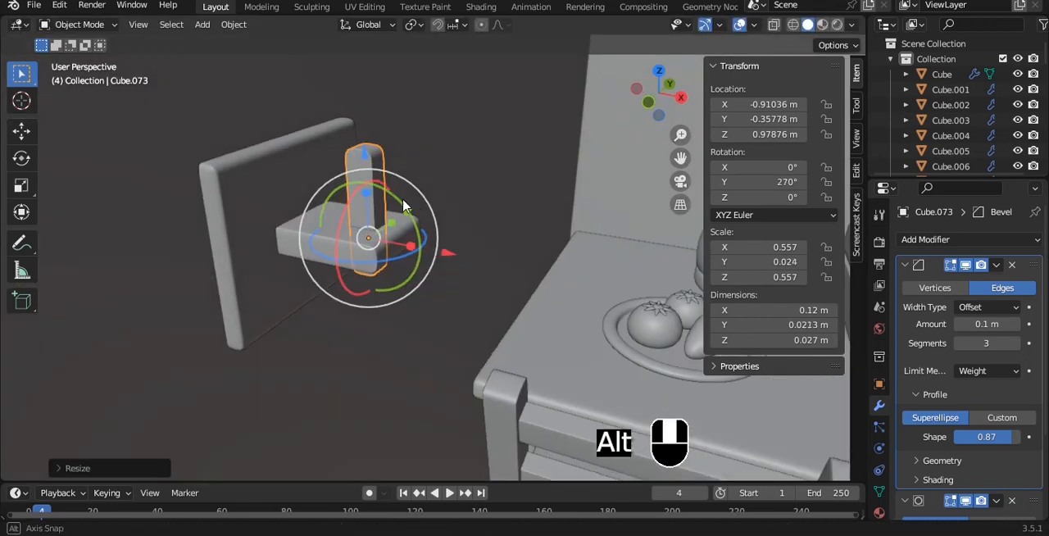
{"action": "scroll", "coordinate": [475, 220], "scroll_direction": "up", "scroll_amount": 3}
{"action": "key", "text": "s"}
{"action": "key", "text": "x"}
{"action": "left_click", "coordinate": [490, 215]}
- Raise the post to a Z location of about 1.011 m so that it stands on the horizontal block
{"action": "key", "text": "grave"}
{"action": "left_click", "coordinate": [438, 173]}
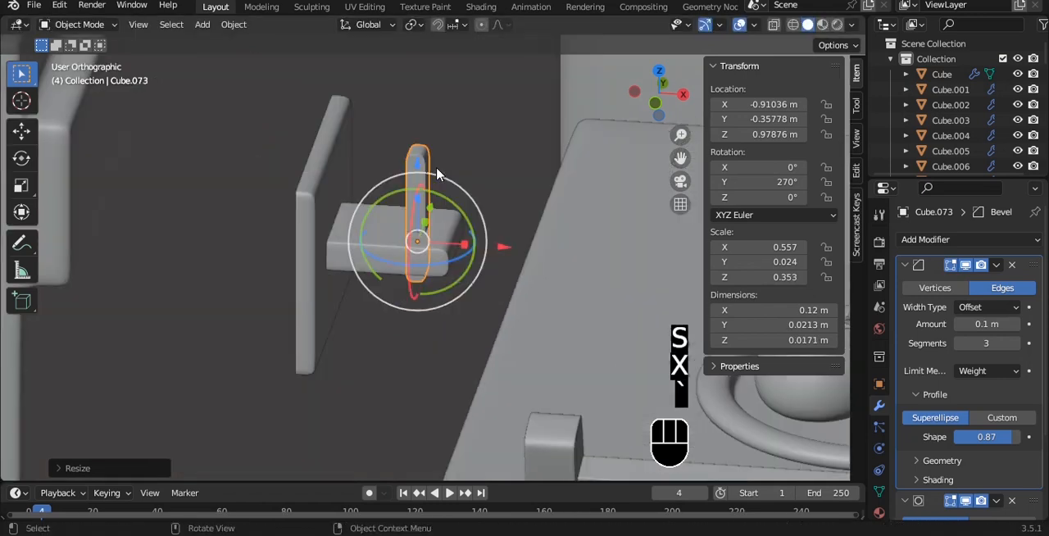
{"action": "key", "text": "alt+z"}
{"action": "scroll", "coordinate": [370, 277], "scroll_direction": "up", "scroll_amount": 1}
{"action": "left_click_drag", "start_coordinate": [377, 155], "coordinate": [380, 99]}
{"action": "key", "text": "alt+z"}
{"action": "middle_click_drag", "start_coordinate": [398, 107], "coordinate": [370, 278], "text": "alt"}
{"action": "middle_click_drag", "start_coordinate": [371, 279], "coordinate": [396, 251], "text": "alt+shift"}
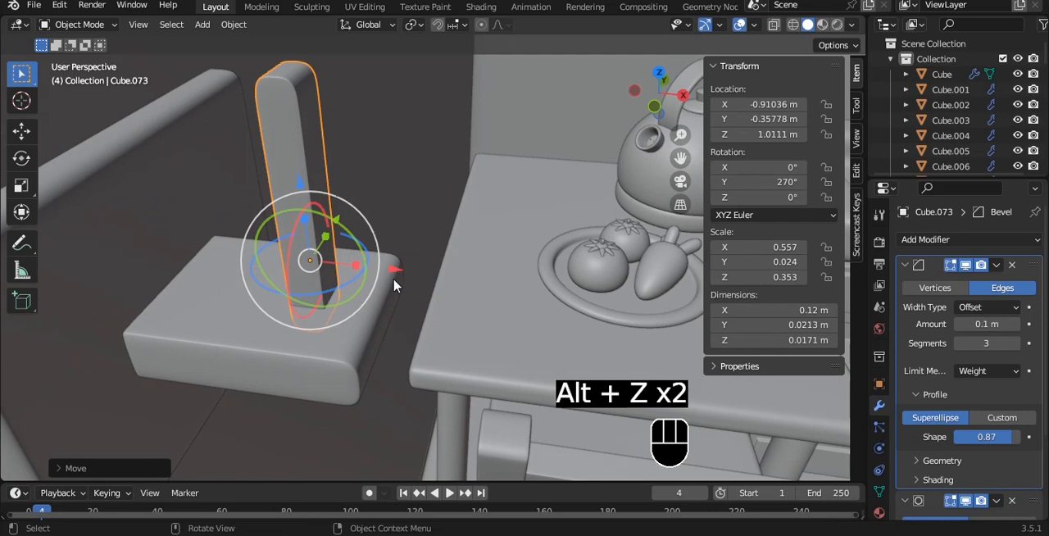
- Nudge the post along the X axis to a location of about -0.908 m and save the file
{"action": "left_click", "coordinate": [400, 273]}
{"action": "key", "text": "ctrl+z"}
{"action": "left_click_drag", "start_coordinate": [395, 270], "coordinate": [400, 270]}
{"action": "key", "text": "ctrl+s"}
- Duplicate the horizontal block, move the copy up along Z above the post, and scale it in Z to about 0.104 m
{"action": "scroll", "coordinate": [429, 206], "scroll_direction": "down", "scroll_amount": 3}
{"action": "middle_click_drag", "start_coordinate": [429, 206], "coordinate": [342, 256]}
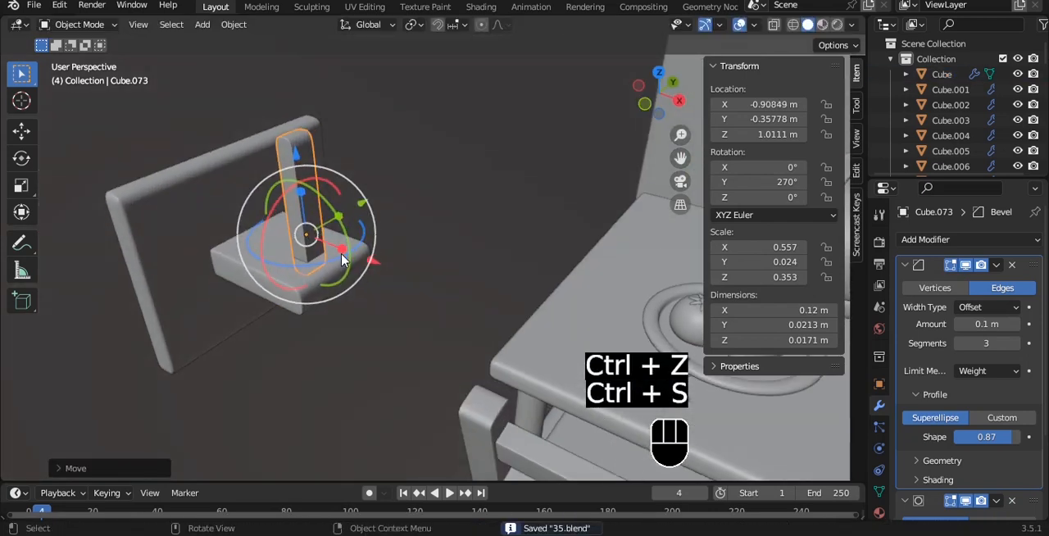
{"action": "scroll", "coordinate": [293, 219], "scroll_direction": "down", "scroll_amount": 4}
{"action": "middle_click_drag", "start_coordinate": [288, 213], "coordinate": [282, 207], "text": "alt"}
{"action": "left_click", "coordinate": [355, 218]}
{"action": "scroll", "coordinate": [356, 219], "scroll_direction": "up", "scroll_amount": 3}
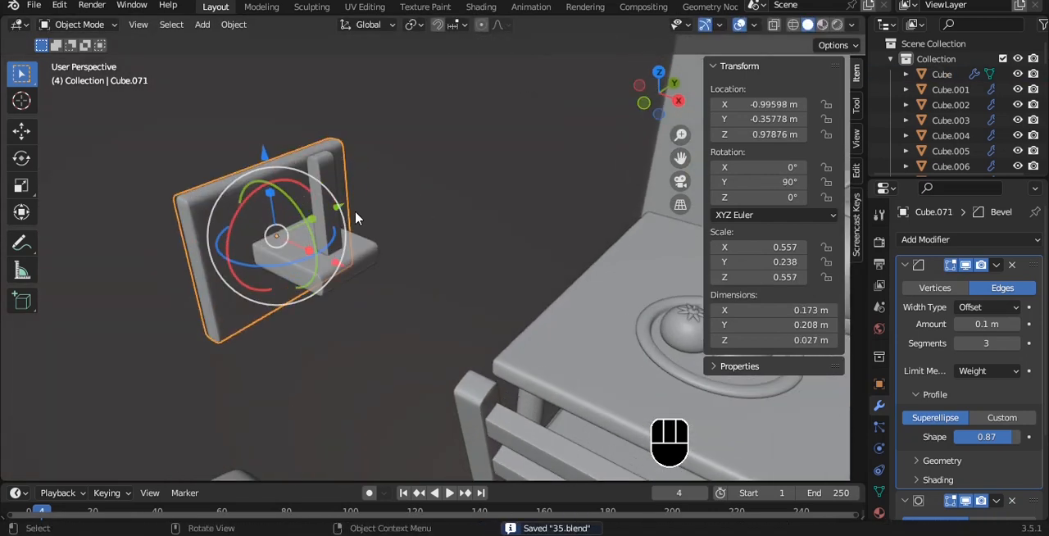
{"action": "left_click", "coordinate": [328, 254]}
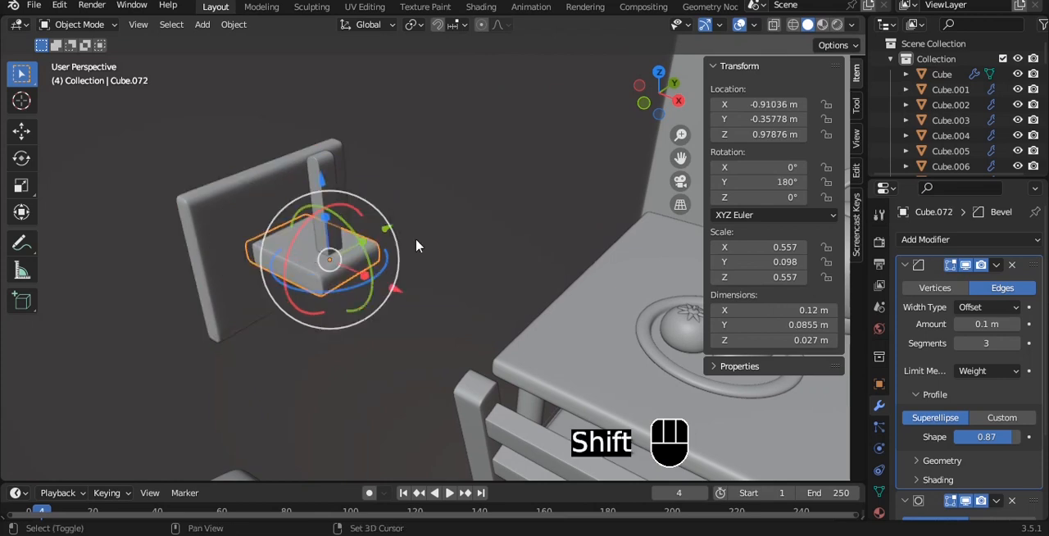
{"action": "key", "text": "shift+d"}
{"action": "key", "text": "z"}
{"action": "left_click", "coordinate": [411, 150]}
{"action": "key", "text": "s"}
{"action": "key", "text": "z"}
{"action": "left_click", "coordinate": [461, 412]}
- Widen the upper block of the wall fixture along Y to about 0.147 m and raise it along Z
{"action": "left_click_drag", "start_coordinate": [414, 283], "coordinate": [354, 328], "text": "alt"}
{"action": "key", "text": "s"}
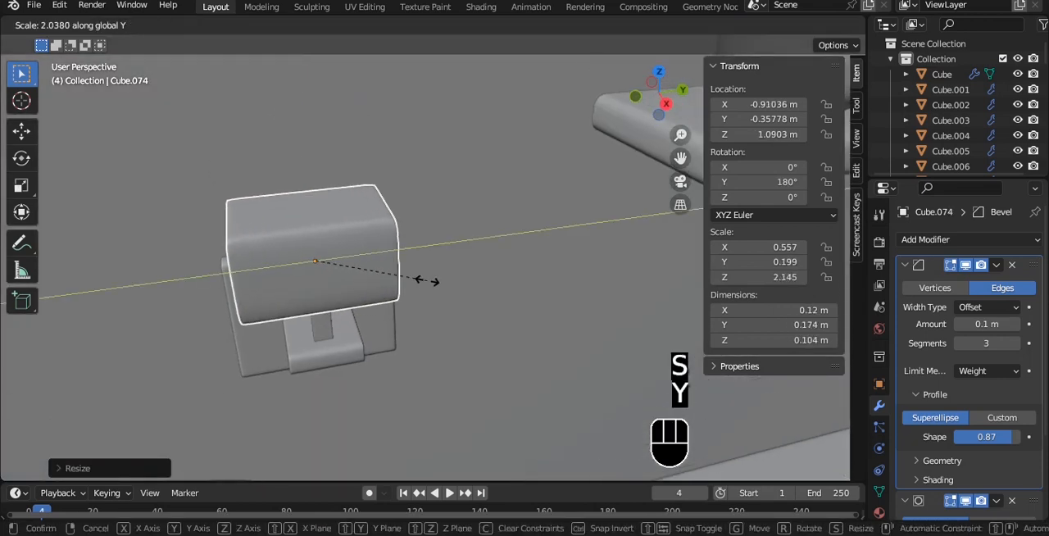
{"action": "left_click", "coordinate": [410, 283]}
{"action": "left_click_drag", "start_coordinate": [409, 284], "coordinate": [469, 229], "text": "alt"}
{"action": "left_click_drag", "start_coordinate": [529, 260], "coordinate": [532, 194]}
{"action": "left_click_drag", "start_coordinate": [508, 138], "coordinate": [506, 102]}
{"action": "key", "text": "q"}
{"action": "left_click", "coordinate": [506, 97]}
- Position the upper block over the post at about X -0.907 m and Z 1.113 m, and save the file
{"action": "left_click", "coordinate": [478, 295]}
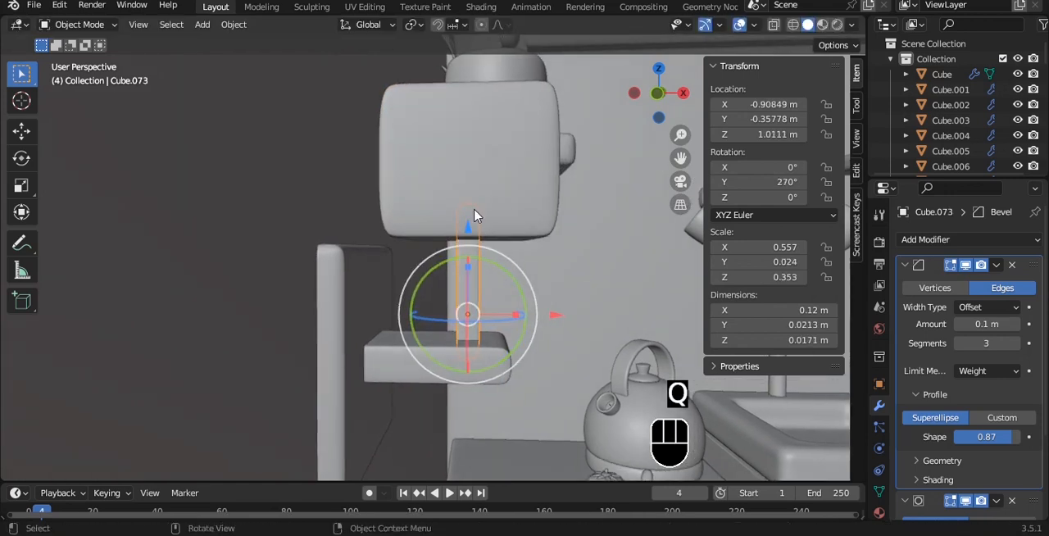
{"action": "left_click_drag", "start_coordinate": [483, 204], "coordinate": [425, 198], "text": "alt"}
{"action": "left_click", "coordinate": [426, 197]}
{"action": "left_click_drag", "start_coordinate": [408, 108], "coordinate": [408, 115]}
{"action": "left_click_drag", "start_coordinate": [407, 115], "coordinate": [361, 238], "text": "alt"}
{"action": "key", "text": "ctrl+s"}
- Select all parts of the wall fixture and duplicate them along Y to about -1.199 m, on the other side of the bed
{"action": "left_click_drag", "start_coordinate": [346, 173], "coordinate": [441, 313]}
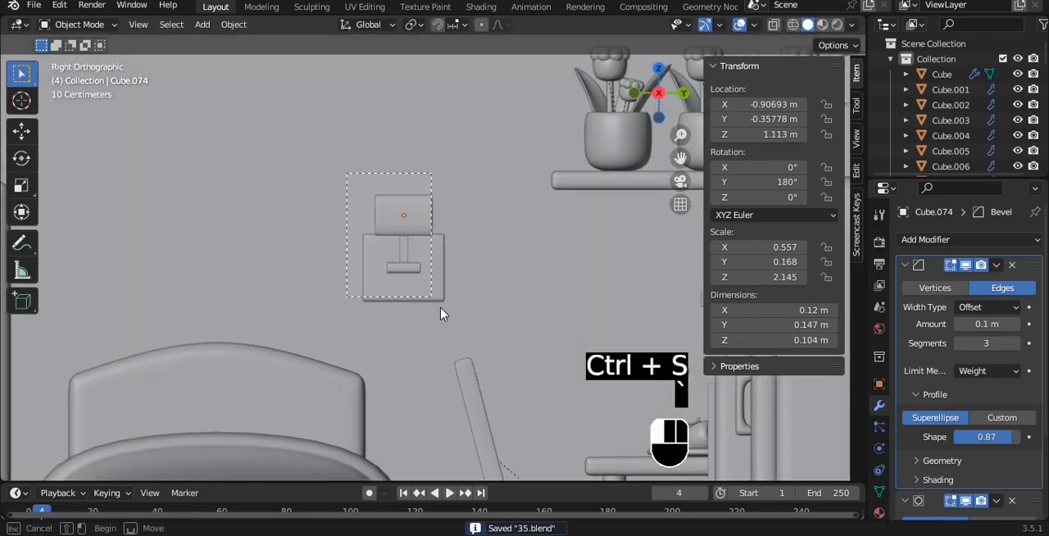
{"action": "left_click_drag", "start_coordinate": [521, 265], "coordinate": [563, 215], "text": "alt+shift"}
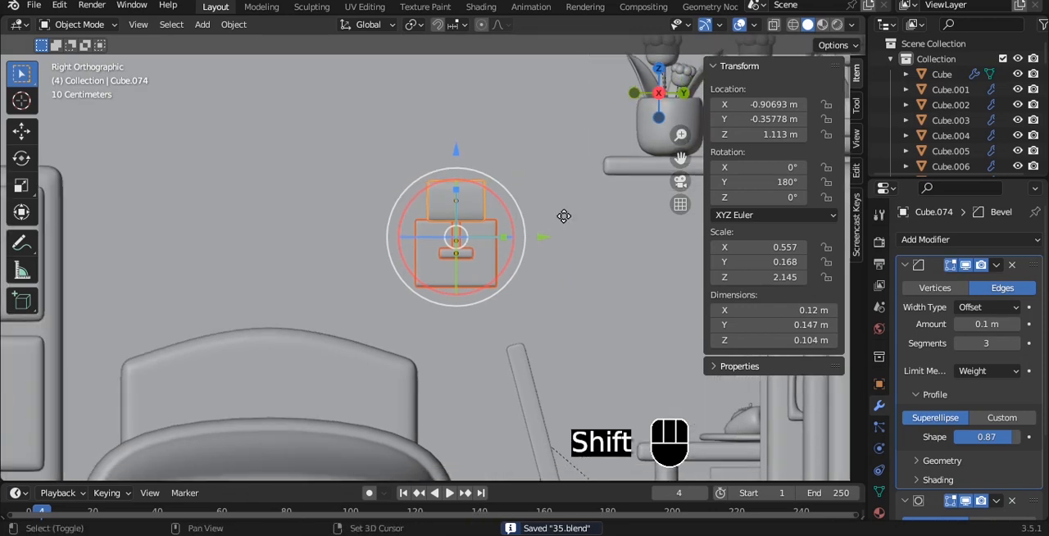
{"action": "key", "text": "shift+d"}
{"action": "key", "text": "y"}
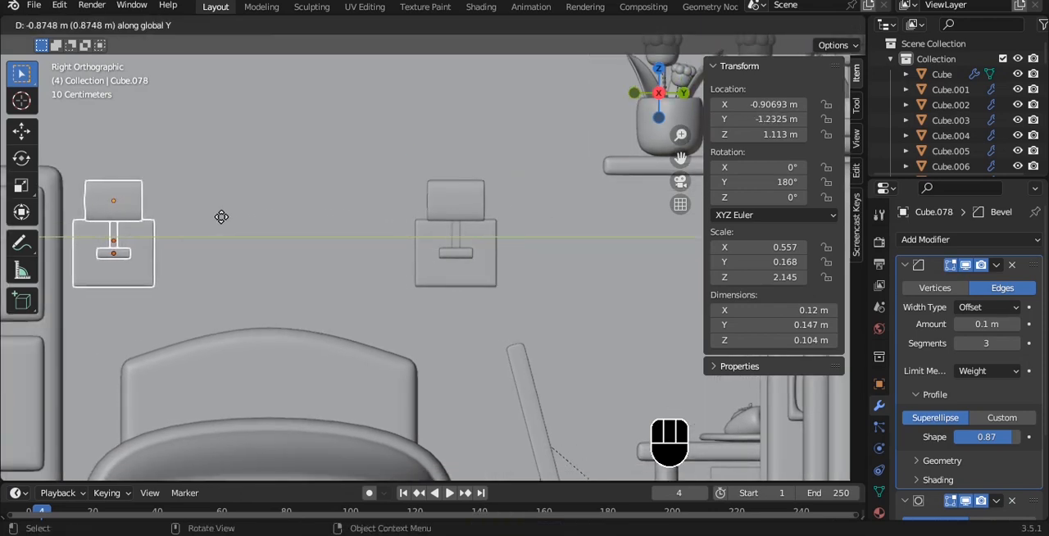
{"action": "left_click", "coordinate": [235, 226]}
- Clear the selection and save the file
{"action": "left_click", "coordinate": [446, 198]}
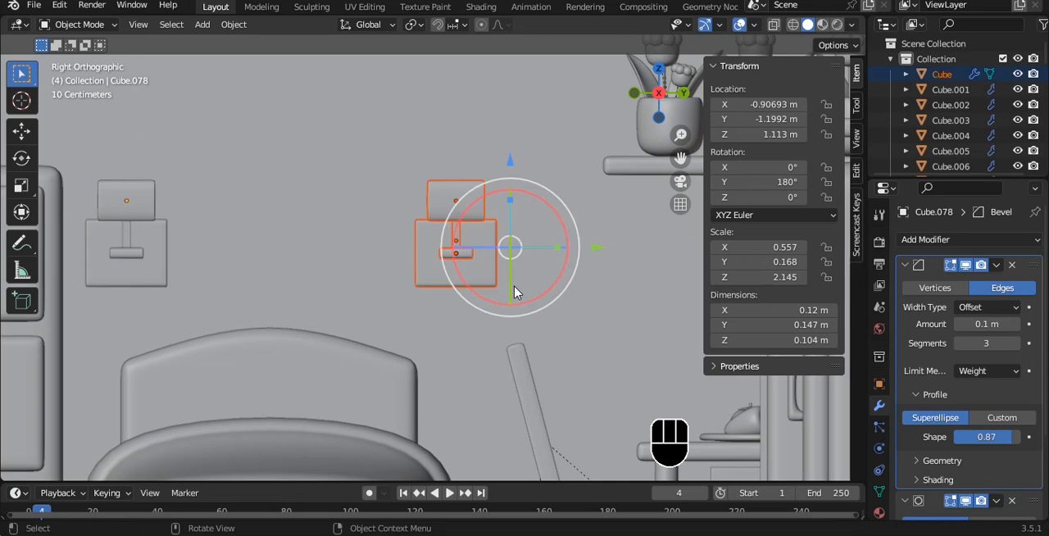
{"action": "left_click_drag", "start_coordinate": [536, 235], "coordinate": [490, 226]}
{"action": "key", "text": "a"}
{"action": "scroll", "coordinate": [421, 276], "scroll_direction": "down", "scroll_amount": 3}
{"action": "left_click_drag", "start_coordinate": [334, 244], "coordinate": [388, 235], "text": "alt"}
{"action": "key", "text": "ctrl+s"}
{"action": "scroll", "coordinate": [405, 274], "scroll_direction": "down", "scroll_amount": 5}
{"action": "scroll", "coordinate": [394, 262], "scroll_direction": "up", "scroll_amount": 4}
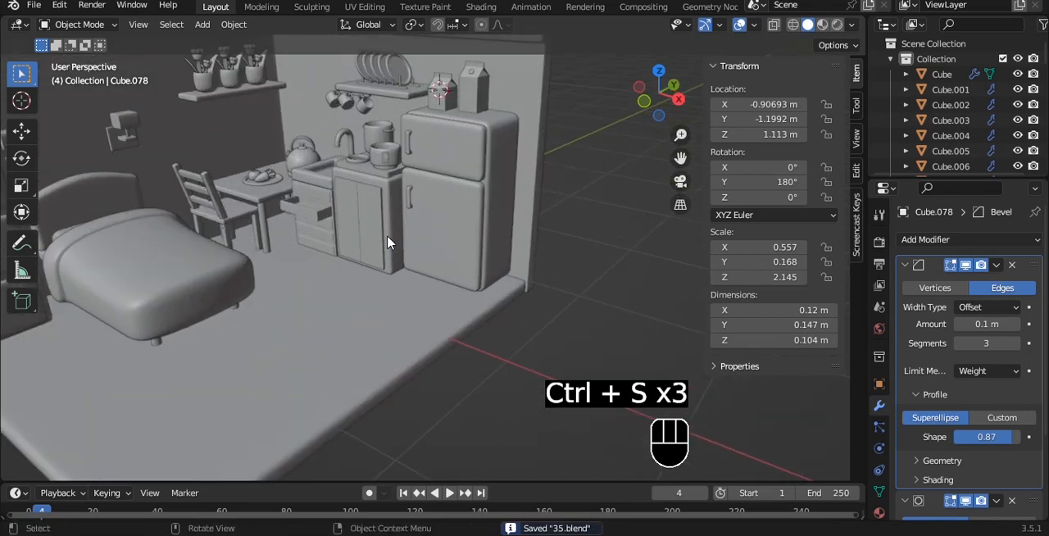
- Duplicate the floor slab, raise it to about Z 0.322 m, scale it to 0.441 and thicken it to about 0.304 m
{"action": "left_click", "coordinate": [410, 308]}
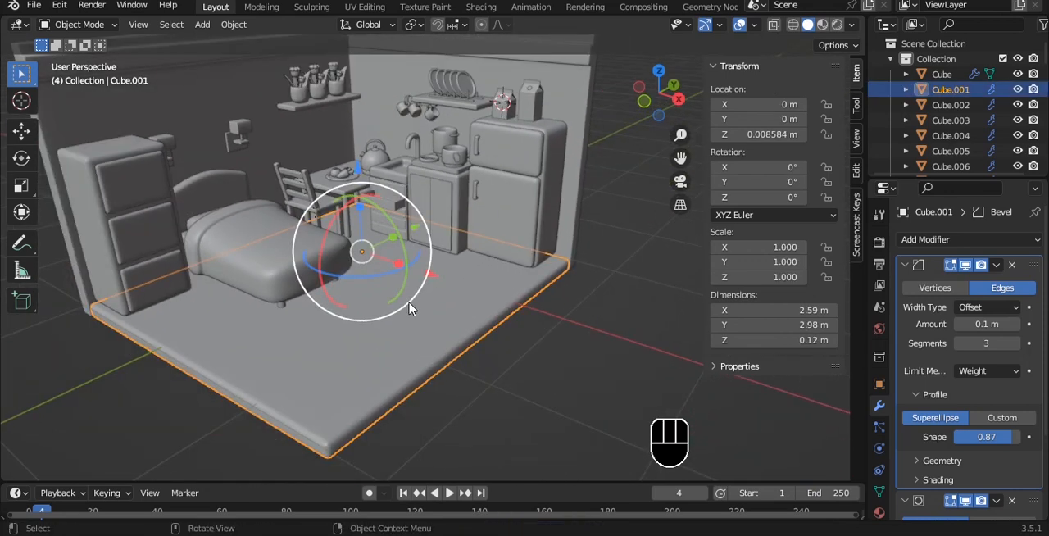
{"action": "key", "text": "shift+d"}
{"action": "left_click", "coordinate": [417, 307]}
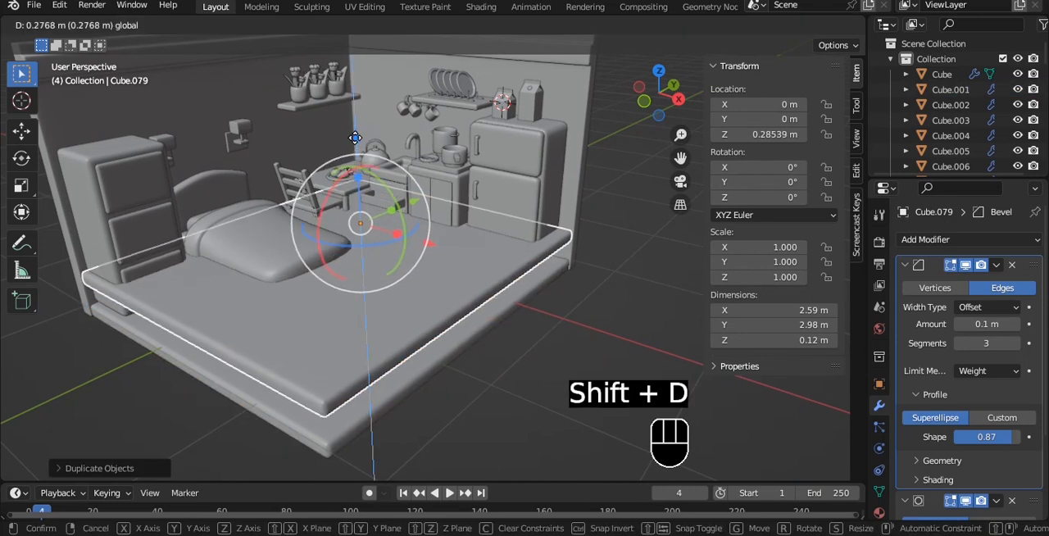
{"action": "key", "text": "s"}
{"action": "left_click", "coordinate": [442, 234]}
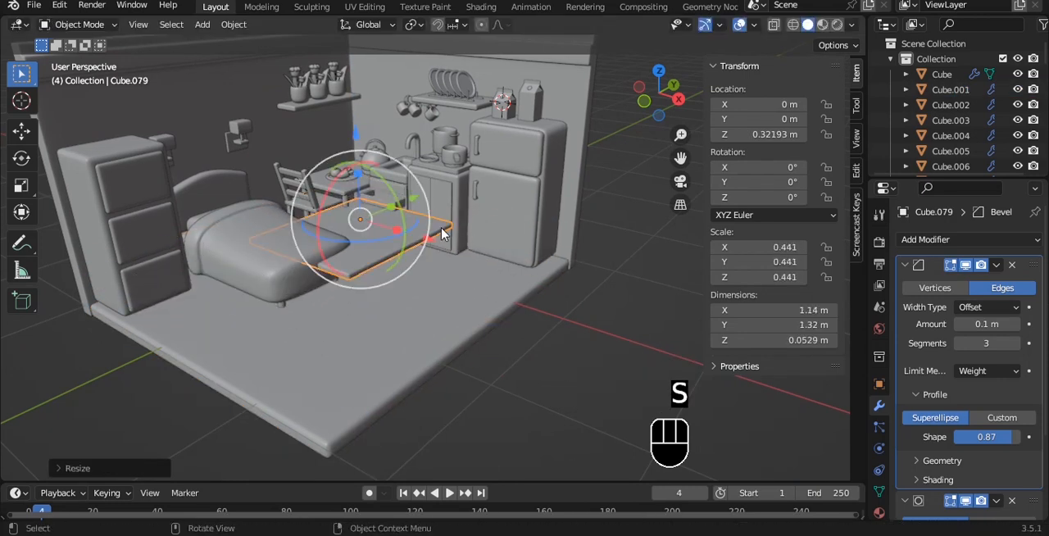
{"action": "left_click_drag", "start_coordinate": [358, 174], "coordinate": [364, 127]}
{"action": "left_click_drag", "start_coordinate": [383, 432], "coordinate": [394, 372]}
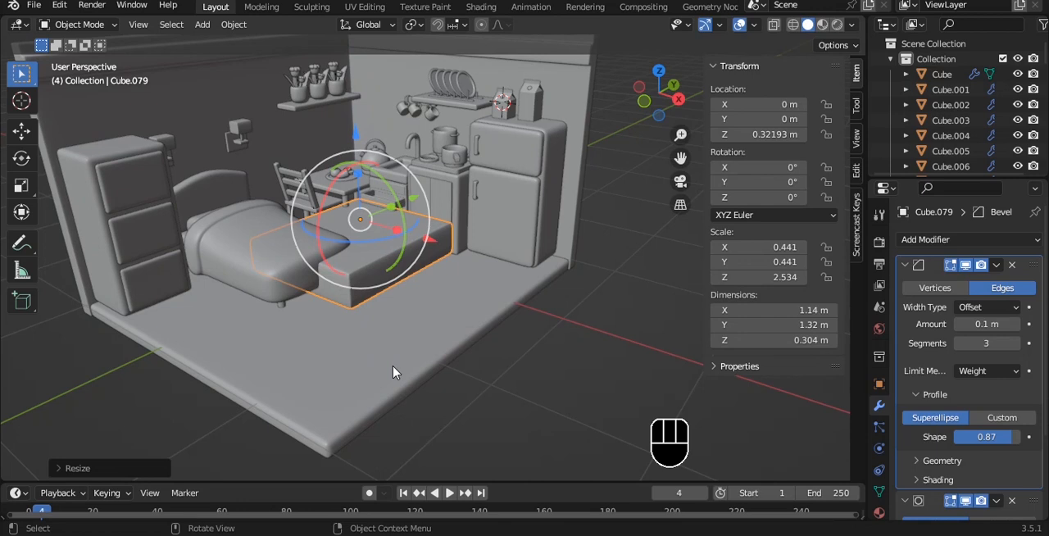
- Isolate the duplicated slab in front view, save the file, and remove the slab's Bevel modifier
{"action": "key", "text": "slash"}
{"action": "key", "text": "grave"}
{"action": "key", "text": "ctrl+s"}
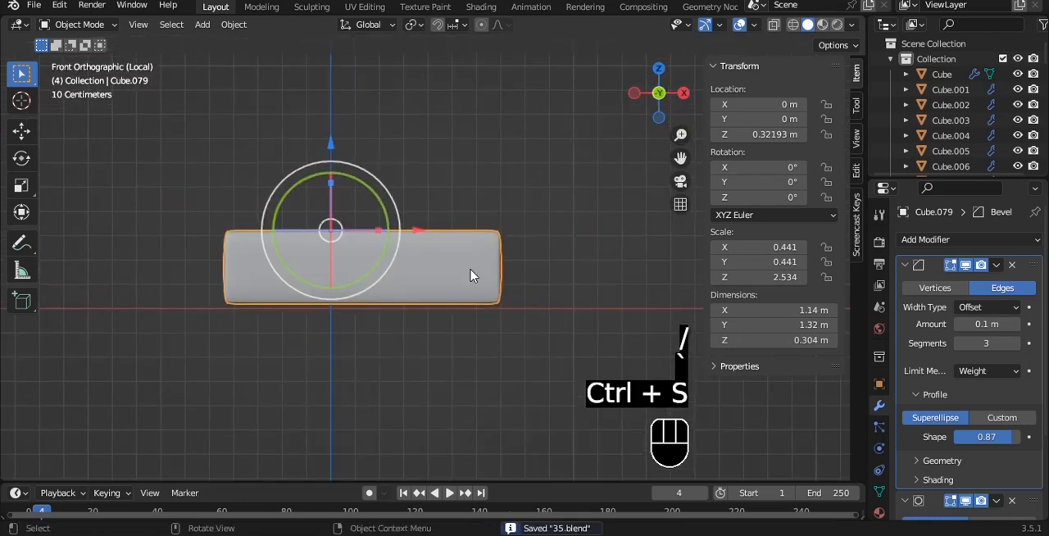
{"action": "key", "text": "Tab"}
- Add horizontal loop cuts around the slab and spread them along Z to mark the upper and lower covers
{"action": "key", "text": "Tab"}
{"action": "left_click", "coordinate": [1012, 265]}
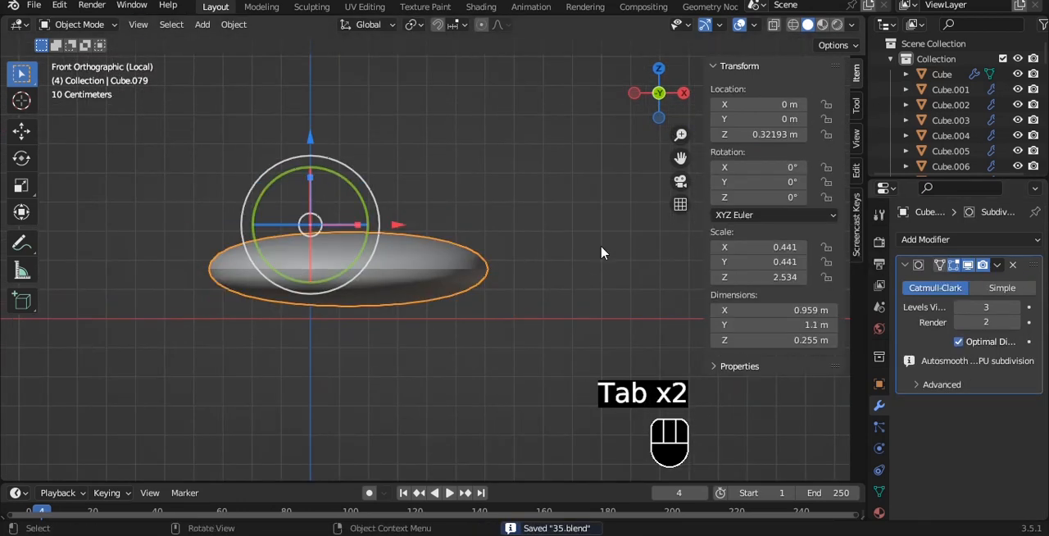
{"action": "key", "text": "Tab"}
{"action": "middle_click_drag", "start_coordinate": [638, 258], "coordinate": [499, 277]}
{"action": "key", "text": "ctrl+r"}
{"action": "scroll", "coordinate": [424, 300], "scroll_direction": "up", "scroll_amount": 2}
{"action": "left_click", "coordinate": [424, 300]}
{"action": "right_click", "coordinate": [424, 300]}
{"action": "key", "text": "s"}
{"action": "key", "text": "z"}
{"action": "left_click", "coordinate": [510, 212]}
- Select the side faces between the loop cuts and extrude them inward along their normals to recess the pages
{"action": "key", "text": "3"}
{"action": "left_click", "coordinate": [392, 308]}
{"action": "left_click", "coordinate": [492, 301], "text": "shift"}
{"action": "middle_click_drag", "start_coordinate": [602, 246], "coordinate": [447, 261], "text": "alt"}
{"action": "left_click", "coordinate": [545, 324], "text": "shift"}
{"action": "middle_click_drag", "start_coordinate": [547, 322], "coordinate": [478, 201], "text": "alt"}
{"action": "key", "text": "alt+e"}
{"action": "left_click", "coordinate": [481, 203]}
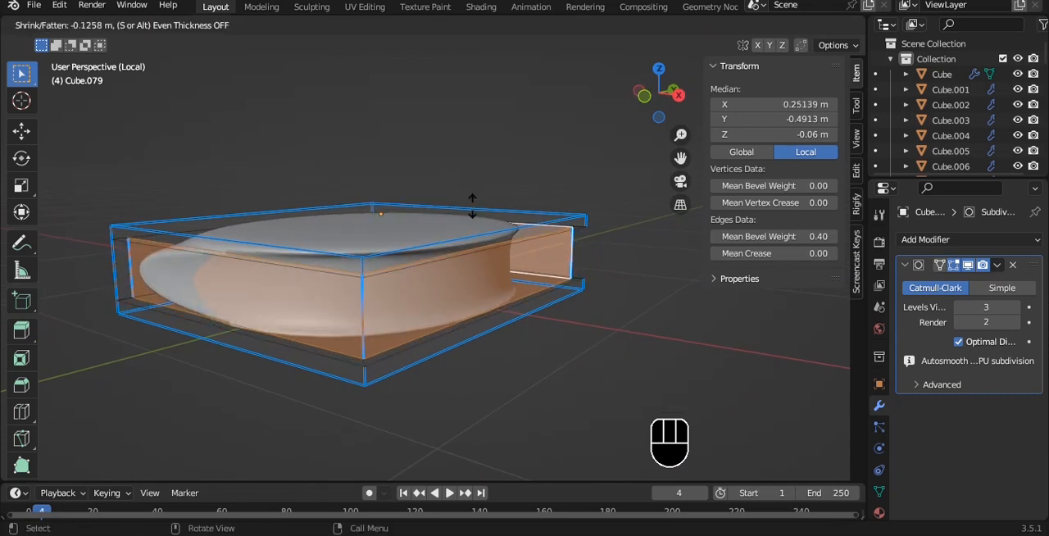
{"action": "left_click", "coordinate": [473, 207]}
- Add a Bevel modifier placed first, limited by Weight with 2 segments, and raise the mesh's mean bevel weight to about 0.90
{"action": "key", "text": "Tab"}
{"action": "key", "text": "Tab"}
{"action": "key", "text": "a"}
{"action": "key", "text": "a"}
{"action": "left_click", "coordinate": [964, 241]}
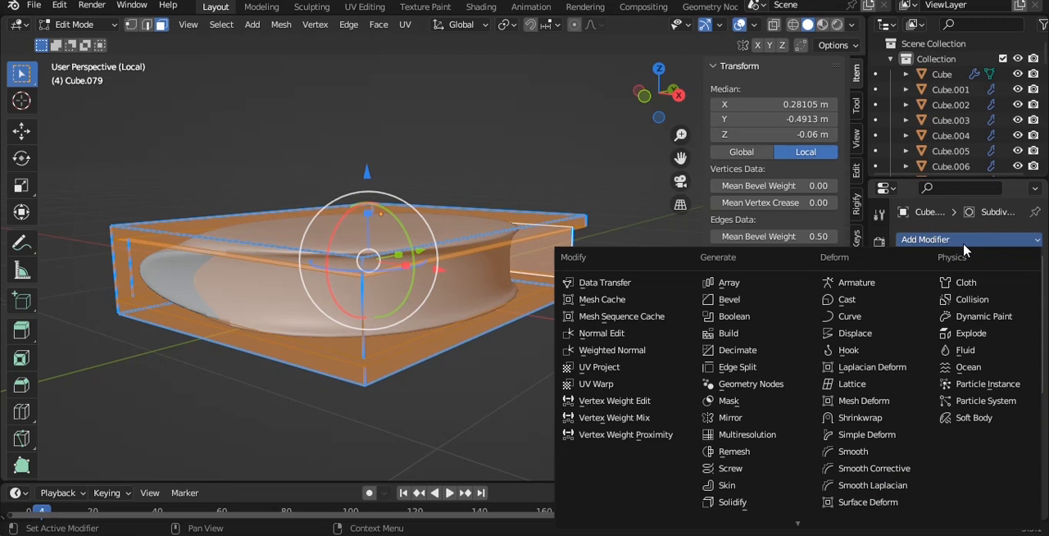
{"action": "left_click", "coordinate": [762, 300]}
{"action": "left_click", "coordinate": [996, 405]}
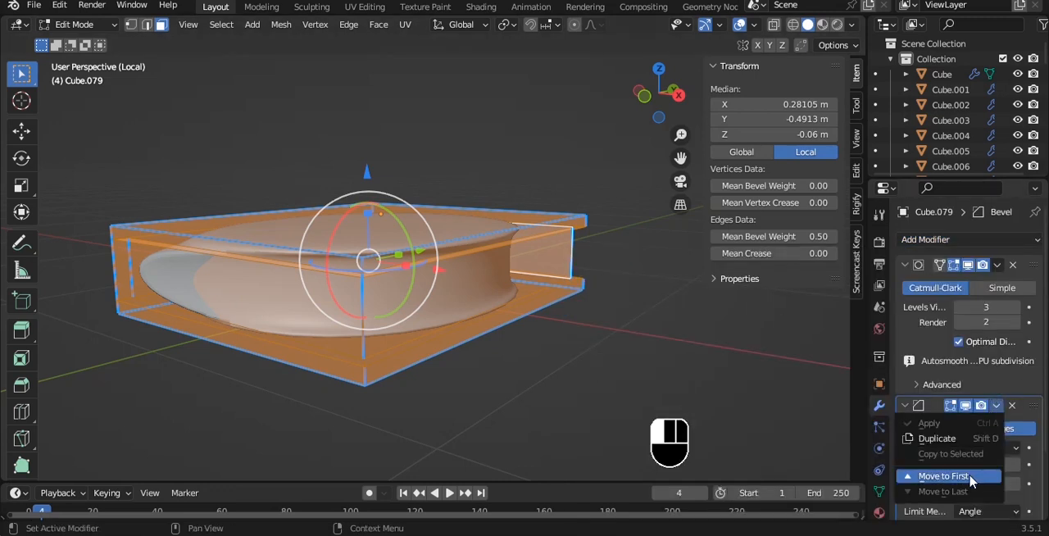
{"action": "left_click", "coordinate": [945, 476]}
{"action": "left_click", "coordinate": [945, 422]}
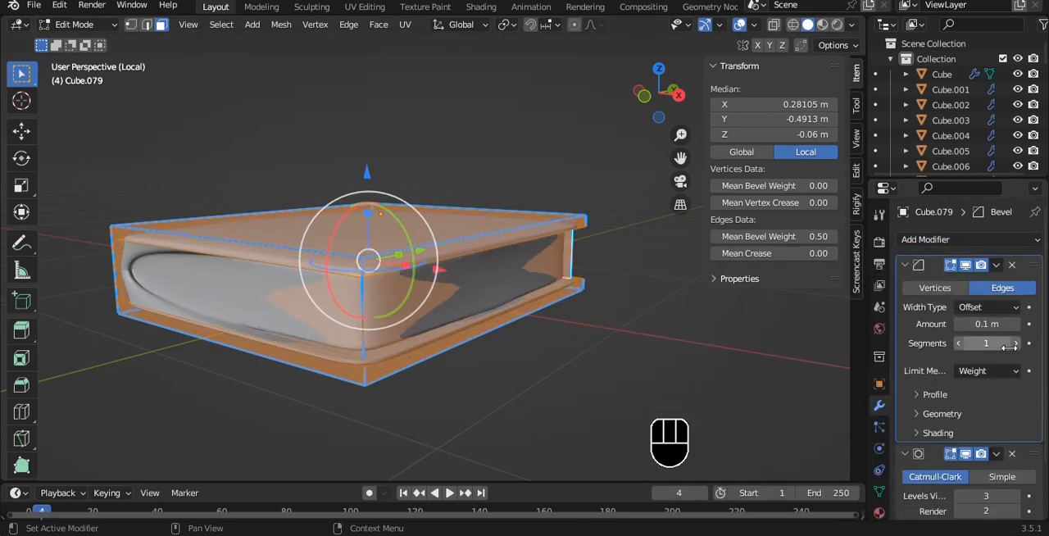
{"action": "left_click", "coordinate": [1016, 343]}
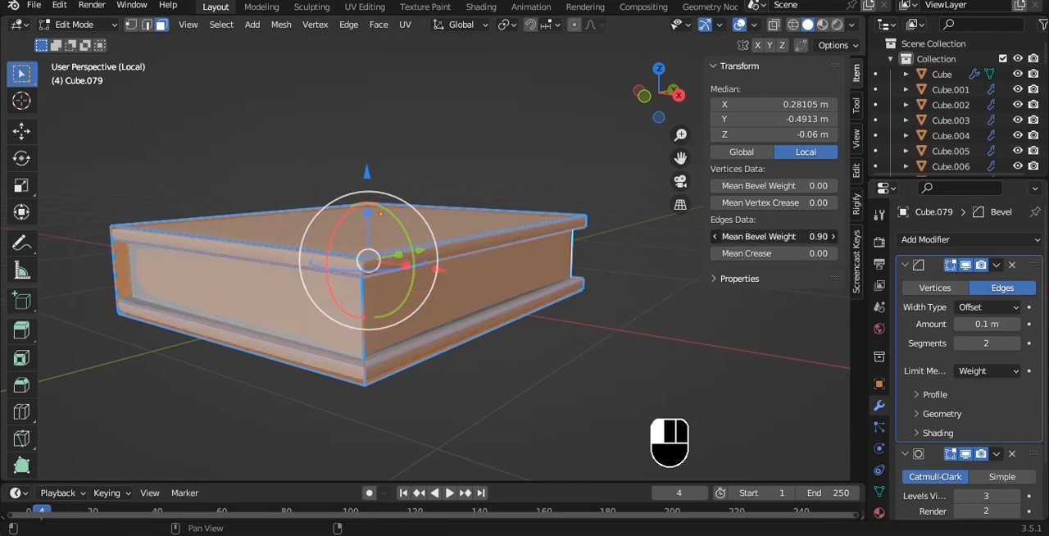
- Leave mesh editing and delete the book-shaped slab
{"action": "key", "text": "Tab"}
{"action": "mouse_move", "coordinate": [429, 227]}
{"action": "middle_mouse_down", "text": "alt"}
{"action": "mouse_move", "coordinate": [398, 187]}
{"action": "mouse_move", "coordinate": [347, 211]}
{"action": "mouse_move", "coordinate": [443, 222]}
{"action": "middle_mouse_up", "text": "alt"}
{"action": "key", "text": "q"}
{"action": "key", "text": "Delete"}
- Duplicate the floor slab again, raise the copy along Z to about 0.576 m and scale it to 0.251
{"action": "left_click", "coordinate": [424, 297]}
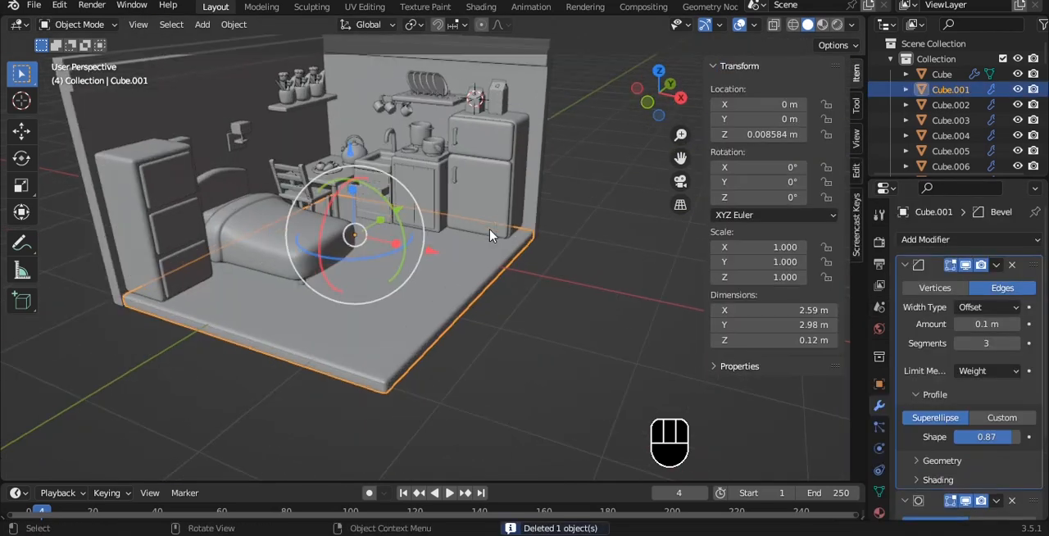
{"action": "key", "text": "Tab"}
{"action": "key", "text": "Tab"}
{"action": "key", "text": "shift+d"}
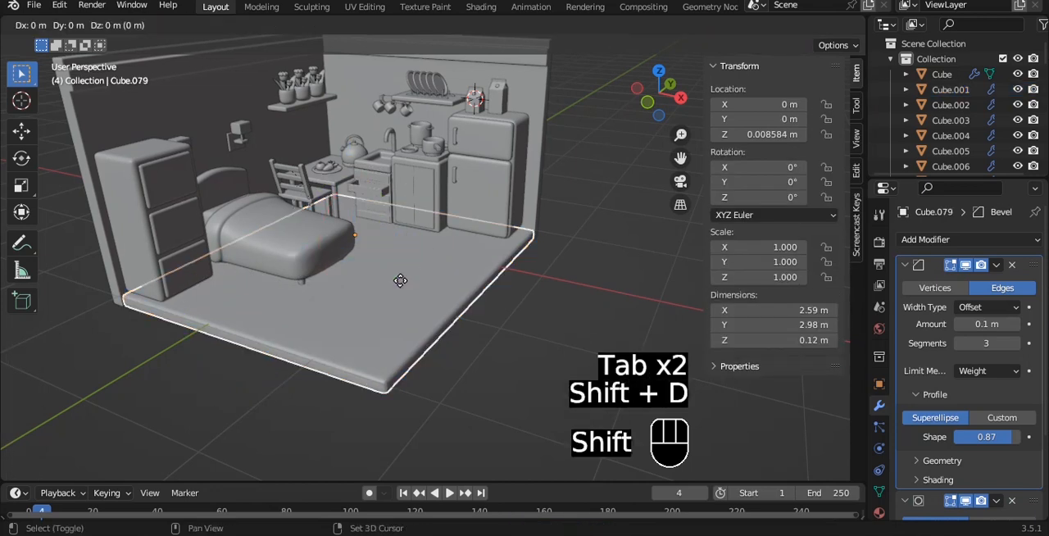
{"action": "key", "text": "z"}
{"action": "left_click", "coordinate": [522, 239]}
{"action": "key", "text": "grave"}
{"action": "key", "text": "s"}
{"action": "left_click", "coordinate": [381, 245]}
- Move the small slab beside the foot of the bed, to about X 0.756 m and Y -1.051 m
{"action": "left_click_drag", "start_coordinate": [382, 246], "coordinate": [375, 229], "text": "alt+shift"}
{"action": "left_click_drag", "start_coordinate": [402, 212], "coordinate": [477, 218]}
{"action": "key", "text": "q"}
{"action": "left_click", "coordinate": [483, 220]}
{"action": "left_click_drag", "start_coordinate": [396, 145], "coordinate": [400, 246]}
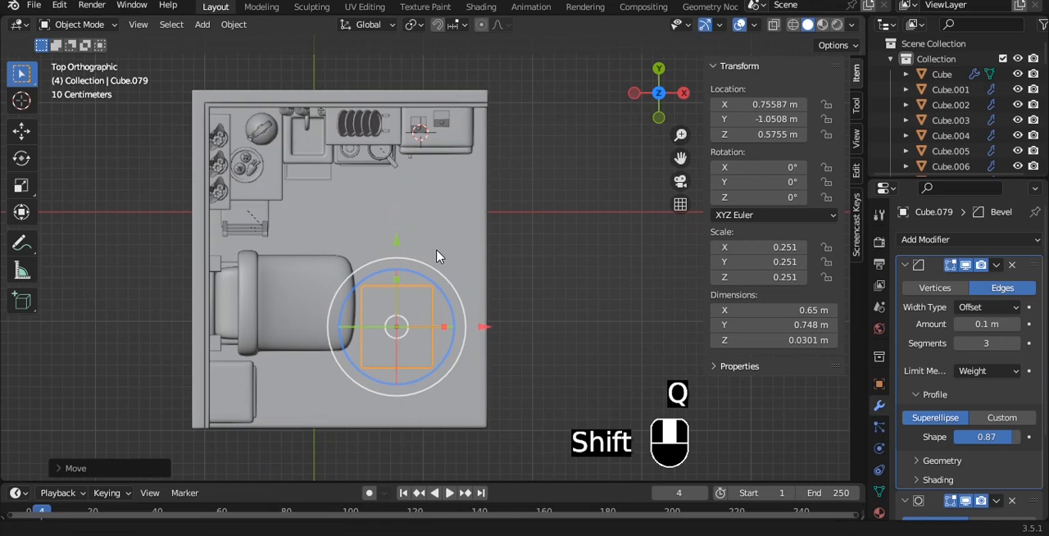
- Resize the small slab to book proportions of about 0.321 m by 0.442 m and 0.063 m thick
{"action": "middle_click_drag", "start_coordinate": [437, 253], "coordinate": [447, 198], "text": "shift"}
{"action": "scroll", "coordinate": [459, 207], "scroll_direction": "up", "scroll_amount": 3}
{"action": "key", "text": "s"}
{"action": "left_click", "coordinate": [493, 273]}
{"action": "key", "text": "s"}
{"action": "key", "text": "x"}
{"action": "left_click", "coordinate": [478, 281]}
{"action": "left_click_drag", "start_coordinate": [478, 281], "coordinate": [438, 172], "text": "alt"}
{"action": "scroll", "coordinate": [435, 174], "scroll_direction": "up", "scroll_amount": 4}
{"action": "left_click_drag", "start_coordinate": [393, 133], "coordinate": [407, 426]}
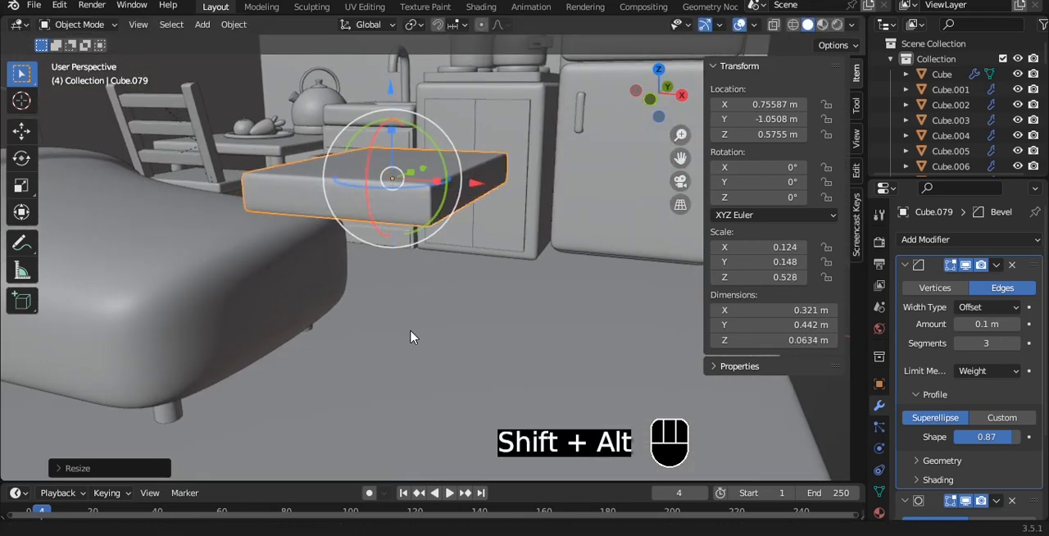
- Select the three page-side faces of the slab for mesh editing, leaving the spine side unselected
{"action": "left_click_drag", "start_coordinate": [415, 325], "coordinate": [403, 386], "text": "alt+shift"}
{"action": "scroll", "coordinate": [402, 377], "scroll_direction": "up", "scroll_amount": 3}
{"action": "key", "text": "Tab"}
{"action": "key", "text": "ctrl+r"}
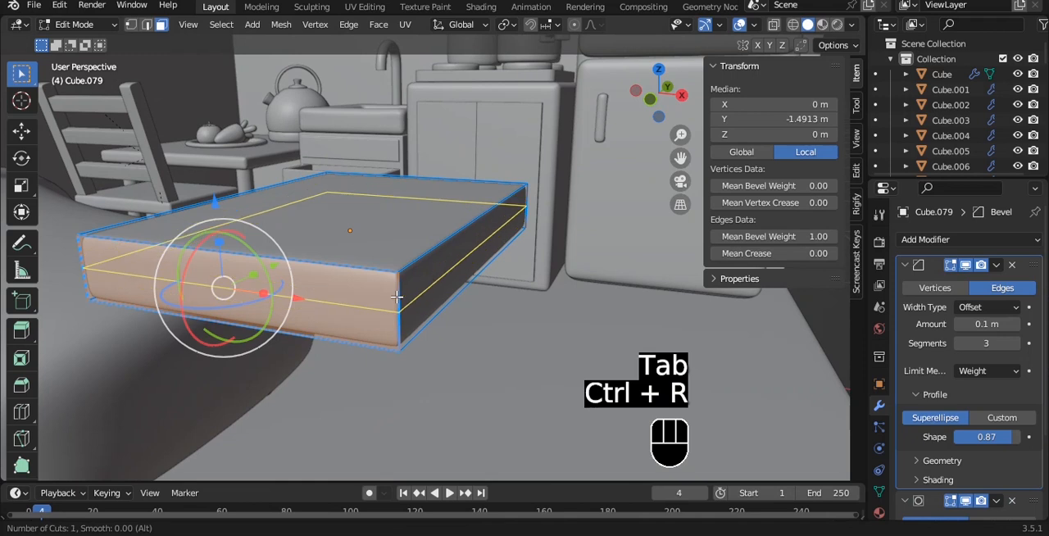
{"action": "key", "text": "Escape"}
{"action": "left_click", "coordinate": [452, 279], "text": "shift"}
{"action": "left_click_drag", "start_coordinate": [685, 177], "coordinate": [484, 160], "text": "alt"}
{"action": "left_click", "coordinate": [457, 199], "text": "shift"}
{"action": "left_click_drag", "start_coordinate": [192, 164], "coordinate": [490, 160], "text": "alt"}
{"action": "key", "text": "i"}
{"action": "key", "text": "i"}
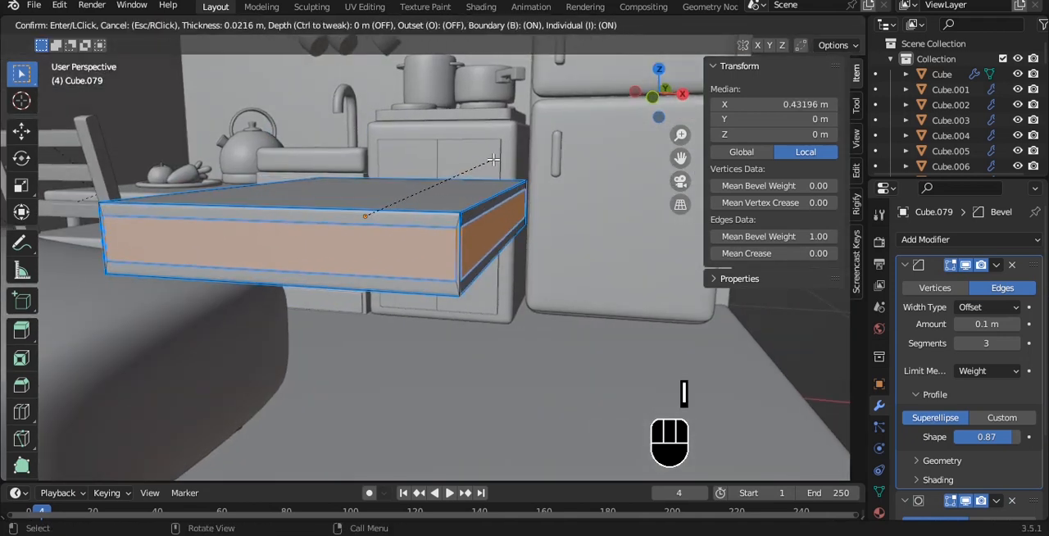
{"action": "left_click", "coordinate": [496, 158]}
{"action": "key", "text": "ctrl+z"}
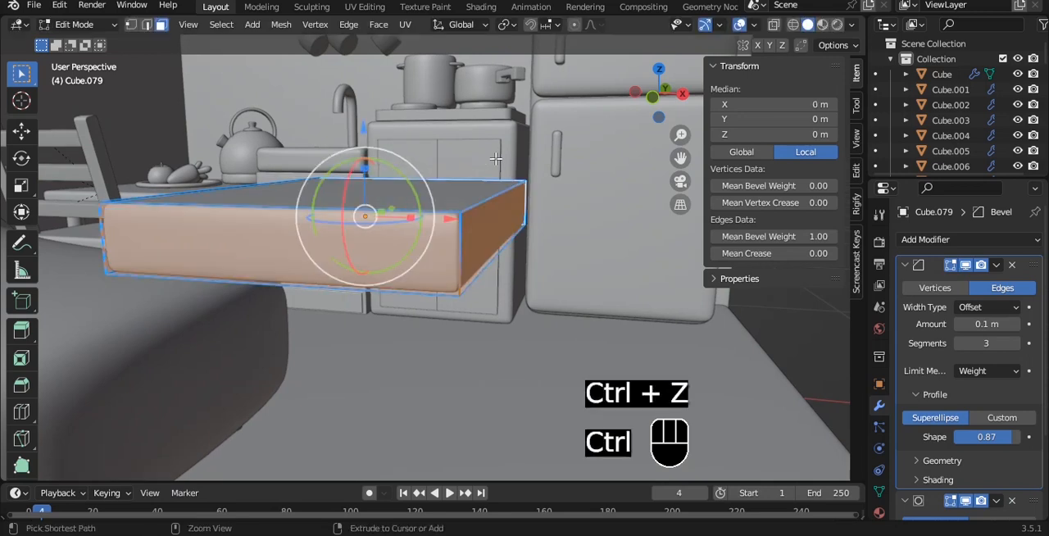
- Inset the three side faces as one region and extrude them inward along their normals to recess the pages
{"action": "key", "text": "i"}
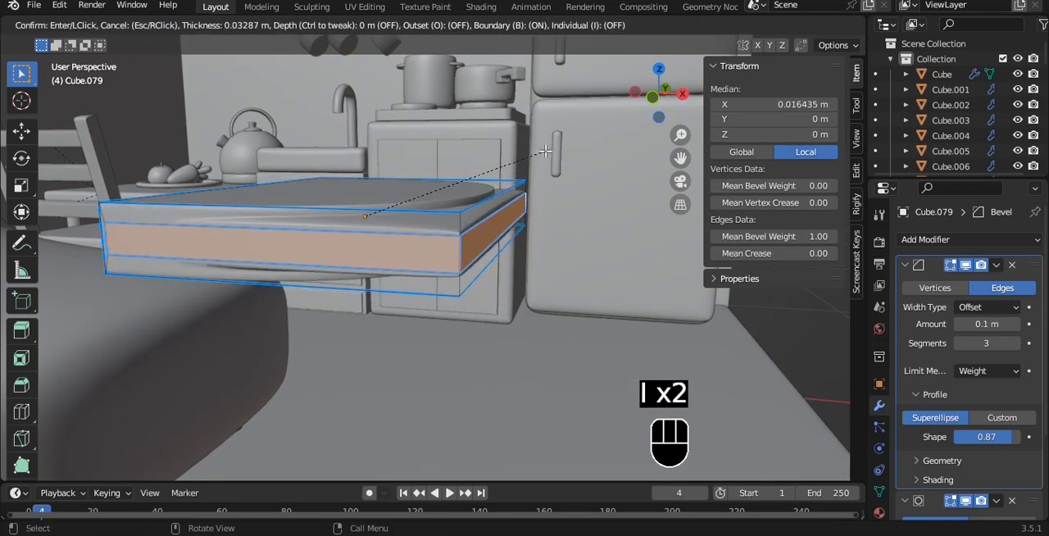
{"action": "left_click", "coordinate": [550, 152]}
{"action": "key", "text": "alt+e"}
{"action": "left_click", "coordinate": [550, 155]}
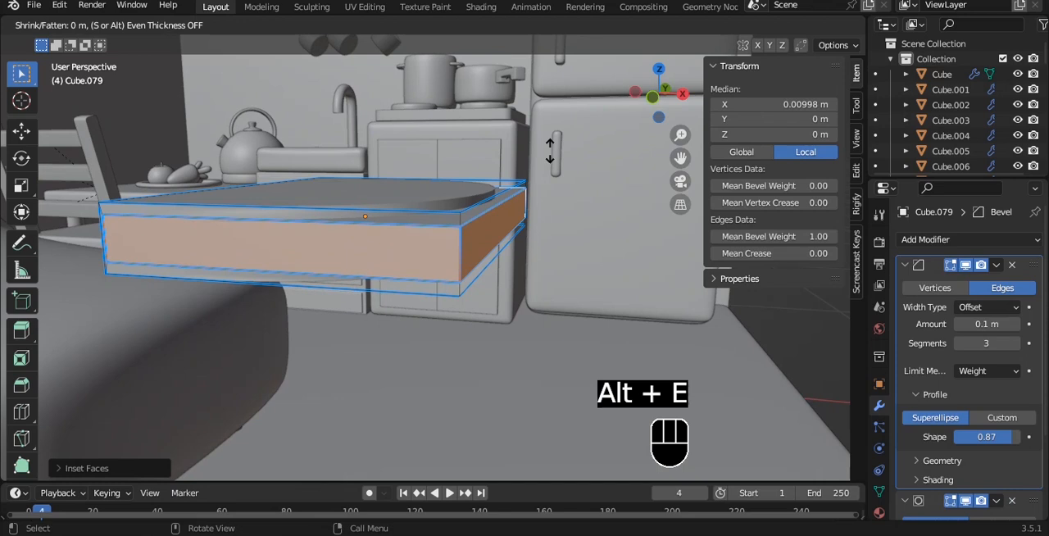
{"action": "left_click", "coordinate": [549, 161]}
- Adjust the mean bevel weight of the whole book mesh, return to Object Mode and save the file
{"action": "key", "text": "a"}
{"action": "key", "text": "a"}
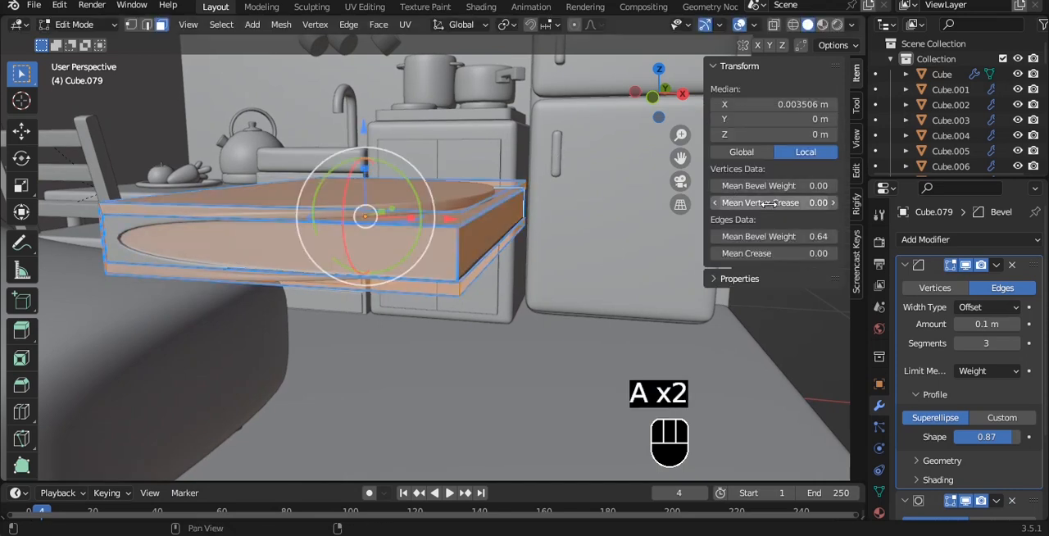
{"action": "key", "text": "Tab"}
{"action": "left_click_drag", "start_coordinate": [529, 170], "coordinate": [565, 230], "text": "alt"}
{"action": "scroll", "coordinate": [564, 228], "scroll_direction": "down", "scroll_amount": 6}
{"action": "key", "text": "ctrl+s"}
- Flatten the book along Z to a thickness of about 0.031 m
{"action": "key", "text": "grave"}
{"action": "left_click", "coordinate": [533, 160]}
{"action": "left_click_drag", "start_coordinate": [534, 160], "coordinate": [500, 203], "text": "alt"}
{"action": "key", "text": "s"}
{"action": "key", "text": "z"}
{"action": "left_click", "coordinate": [451, 197]}
- Lower the book onto the floor in front view, at a Z location of about 0.026 m, and save the file
{"action": "key", "text": "grave"}
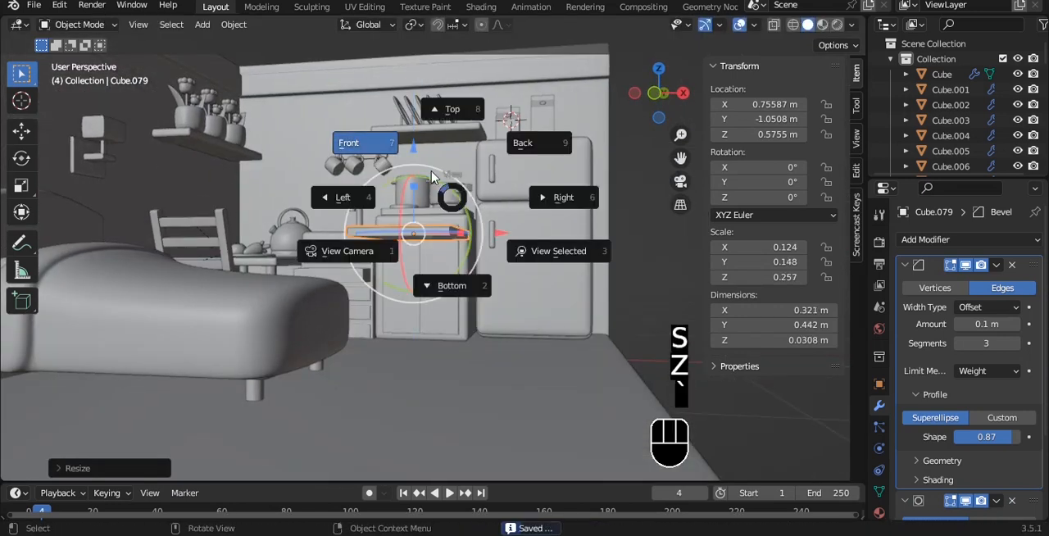
{"action": "left_click", "coordinate": [430, 164]}
{"action": "left_click_drag", "start_coordinate": [426, 151], "coordinate": [420, 301]}
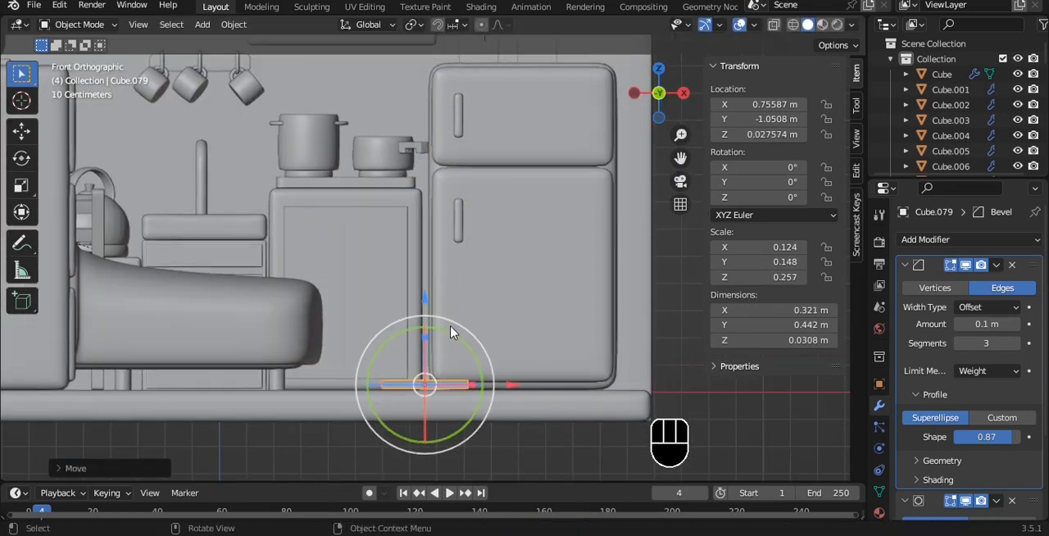
{"action": "scroll", "coordinate": [420, 238], "scroll_direction": "up", "scroll_amount": 7}
{"action": "left_click_drag", "start_coordinate": [302, 287], "coordinate": [302, 286]}
{"action": "scroll", "coordinate": [363, 231], "scroll_direction": "down", "scroll_amount": 7}
{"action": "middle_click_drag", "start_coordinate": [365, 221], "coordinate": [435, 326], "text": "alt"}
{"action": "key", "text": "ctrl+s"}
- Rotate the book about 27.1° around Z, shift it to about X 0.946 m and shrink it to about 0.266 by 0.367 m
{"action": "left_click_drag", "start_coordinate": [435, 326], "coordinate": [471, 339]}
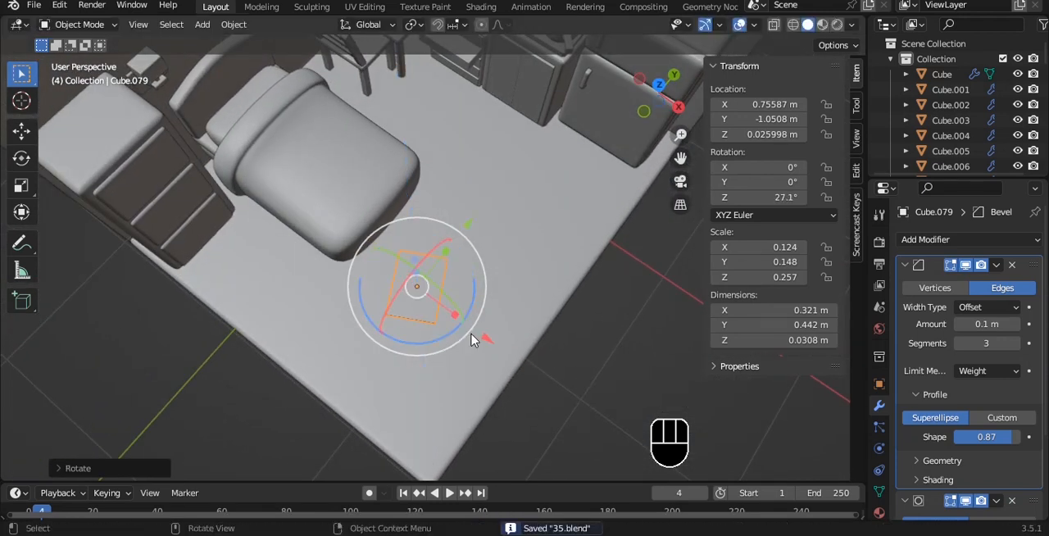
{"action": "middle_click_drag", "start_coordinate": [488, 351], "coordinate": [468, 325], "text": "alt+shift"}
{"action": "key", "text": "s"}
{"action": "left_click", "coordinate": [444, 305]}
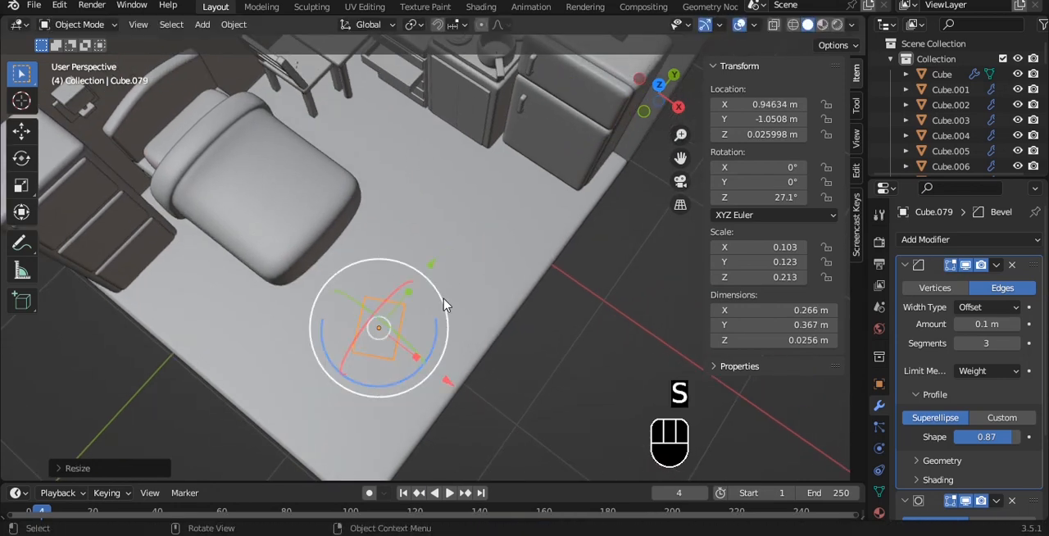
- Duplicate the book along Y to about -0.480 m and rotate the copy to about -33.3° around Z
{"action": "key", "text": "shift+d"}
{"action": "key", "text": "y"}
{"action": "middle_click_drag", "start_coordinate": [501, 226], "coordinate": [467, 280], "text": "alt+shift"}
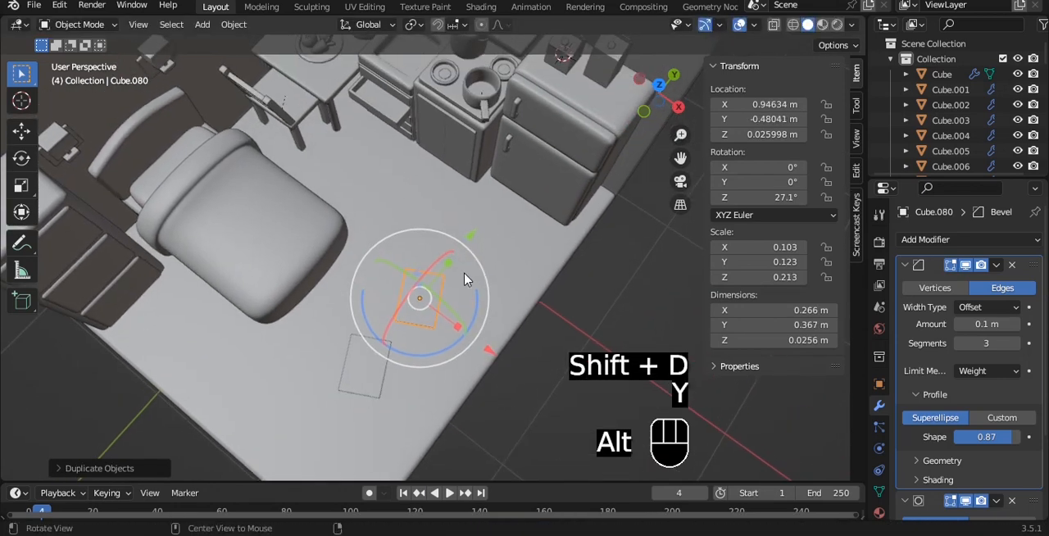
{"action": "left_click_drag", "start_coordinate": [479, 312], "coordinate": [437, 359]}
{"action": "left_click_drag", "start_coordinate": [447, 340], "coordinate": [451, 254], "text": "alt"}
{"action": "scroll", "coordinate": [456, 260], "scroll_direction": "up", "scroll_amount": 4}
- Duplicate the second book and raise the copy to about Z 0.054 m so it stacks on top
{"action": "left_click_drag", "start_coordinate": [488, 328], "coordinate": [440, 153], "text": "alt+shift"}
{"action": "scroll", "coordinate": [447, 166], "scroll_direction": "up", "scroll_amount": 4}
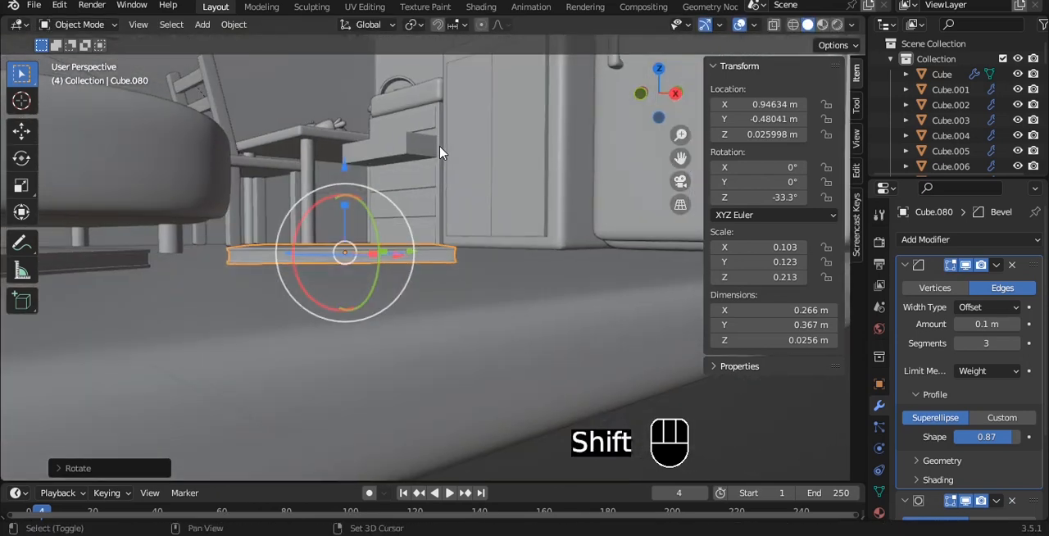
{"action": "left_click_drag", "start_coordinate": [345, 167], "coordinate": [344, 146]}
{"action": "key", "text": "grave"}
{"action": "left_click", "coordinate": [256, 90]}
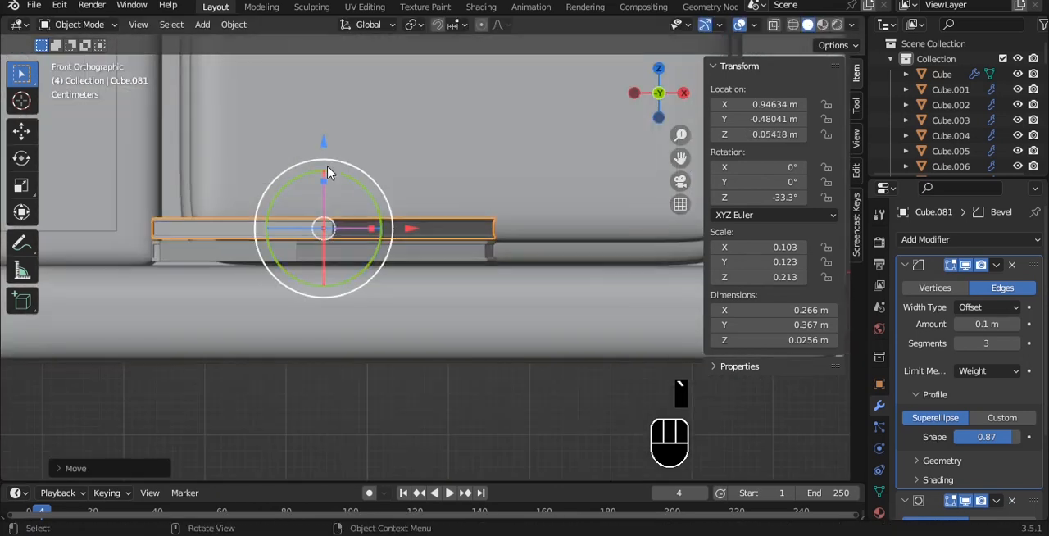
- Slide the upper book of the stack along Y to about -0.347 m and lower it to about Z 0.051 m
{"action": "scroll", "coordinate": [327, 178], "scroll_direction": "up", "scroll_amount": 3}
{"action": "scroll", "coordinate": [328, 178], "scroll_direction": "down", "scroll_amount": 1}
{"action": "left_click_drag", "start_coordinate": [328, 178], "coordinate": [436, 176], "text": "alt+shift"}
{"action": "scroll", "coordinate": [435, 176], "scroll_direction": "up", "scroll_amount": 3}
{"action": "left_click_drag", "start_coordinate": [354, 106], "coordinate": [364, 190]}
{"action": "scroll", "coordinate": [366, 125], "scroll_direction": "down", "scroll_amount": 3}
{"action": "left_click_drag", "start_coordinate": [471, 172], "coordinate": [381, 178]}
{"action": "middle_click_drag", "start_coordinate": [388, 228], "coordinate": [349, 204]}
{"action": "left_click", "coordinate": [391, 177]}
{"action": "scroll", "coordinate": [353, 205], "scroll_direction": "up", "scroll_amount": 4}
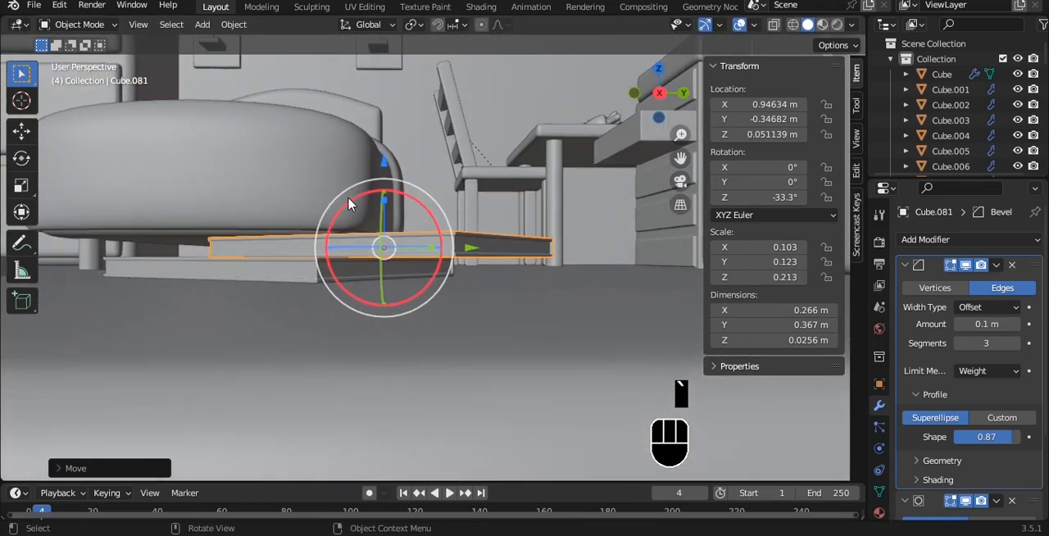
- Tilt the upper book to about -6.43° X, -4.2° Y and -33° Z at about Z 0.052 m, leaning it on the lower book
{"action": "key", "text": "grave"}
{"action": "left_click", "coordinate": [386, 207]}
{"action": "left_click_drag", "start_coordinate": [367, 243], "coordinate": [421, 224], "text": "alt+shift"}
{"action": "scroll", "coordinate": [422, 224], "scroll_direction": "up", "scroll_amount": 2}
{"action": "left_click_drag", "start_coordinate": [341, 154], "coordinate": [341, 160]}
{"action": "left_click", "coordinate": [522, 220]}
{"action": "middle_click_drag", "start_coordinate": [493, 221], "coordinate": [425, 218], "text": "alt+shift"}
{"action": "left_click_drag", "start_coordinate": [409, 192], "coordinate": [416, 182]}
{"action": "mouse_move", "coordinate": [365, 136]}
{"action": "left_mouse_down"}
{"action": "mouse_move", "coordinate": [365, 123]}
{"action": "mouse_move", "coordinate": [368, 132]}
{"action": "left_mouse_up"}
{"action": "key", "text": "r"}
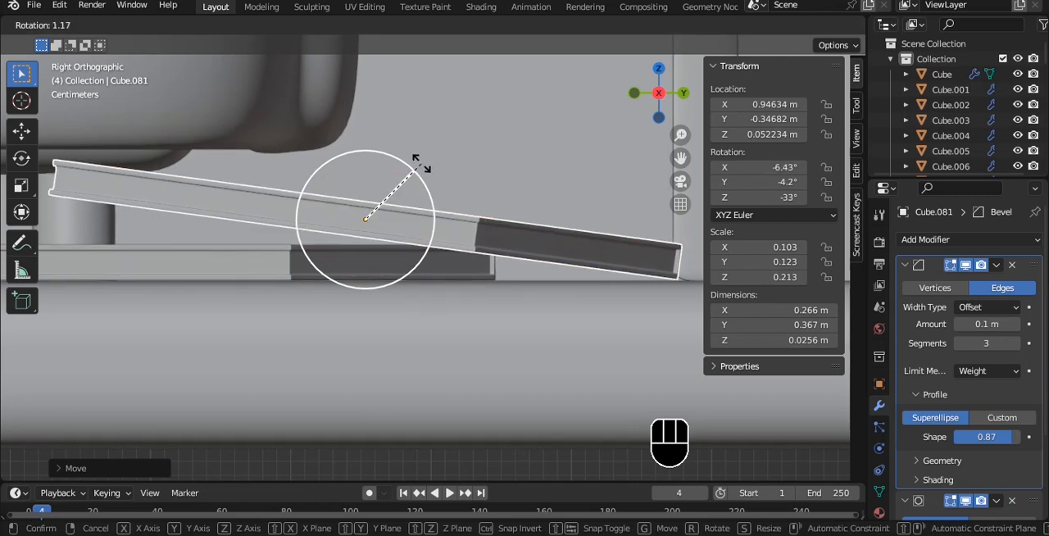
{"action": "left_click", "coordinate": [422, 164]}
- Deselect the books and save the file
{"action": "scroll", "coordinate": [422, 167], "scroll_direction": "down", "scroll_amount": 3}
{"action": "key", "text": "alt+a"}
{"action": "middle_click_drag", "start_coordinate": [422, 168], "coordinate": [430, 263]}
{"action": "scroll", "coordinate": [414, 235], "scroll_direction": "down", "scroll_amount": 2}
{"action": "key", "text": "ctrl+s"}
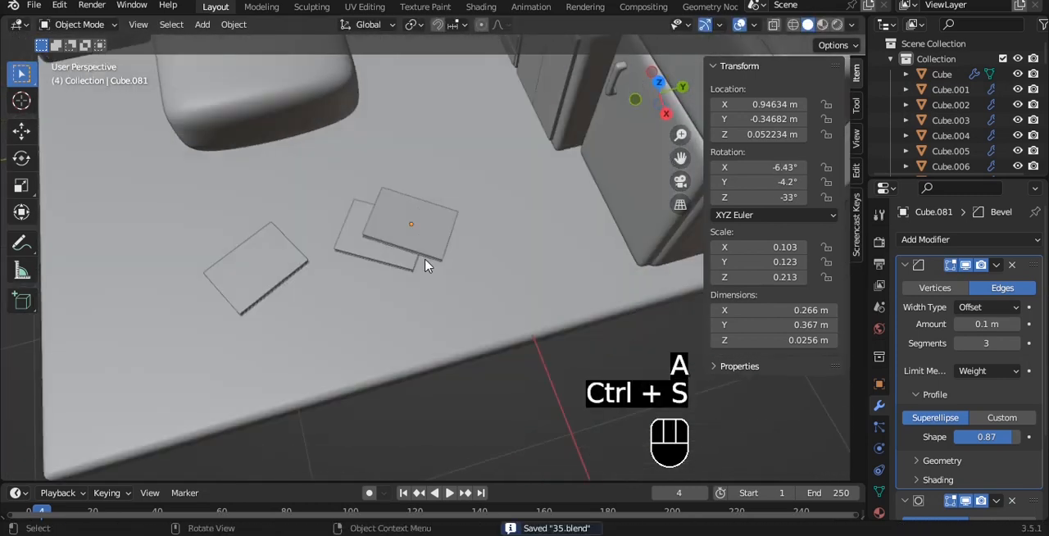
{"action": "scroll", "coordinate": [370, 262], "scroll_direction": "down", "scroll_amount": 5}
- Duplicate the floor slab in place and scale the copy to about 0.407 to form a rug of about 1.05 by 1.21 m
{"action": "middle_click_drag", "start_coordinate": [368, 335], "coordinate": [372, 214]}
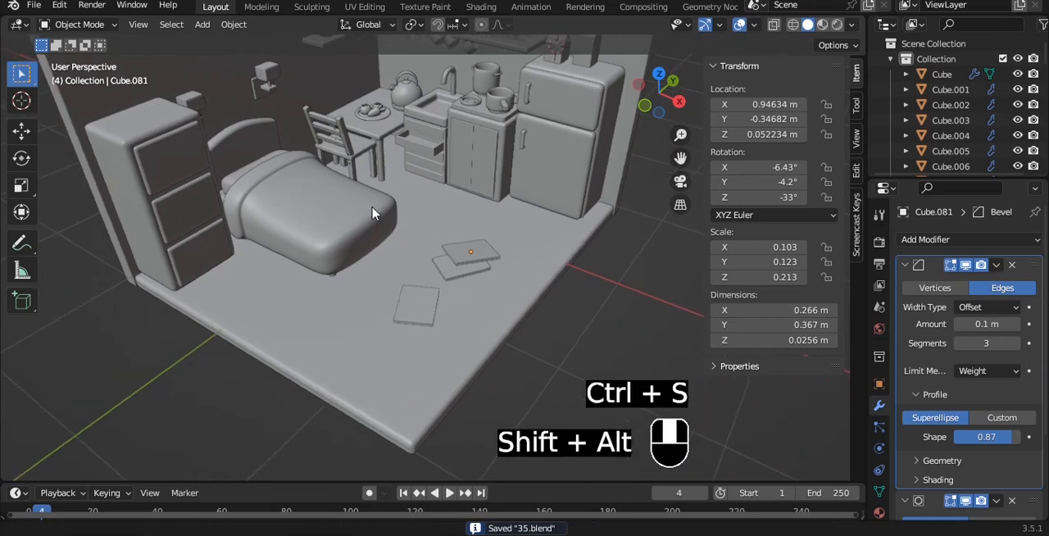
{"action": "left_click", "coordinate": [393, 276]}
{"action": "scroll", "coordinate": [405, 257], "scroll_direction": "up", "scroll_amount": 2}
{"action": "key", "text": "Tab"}
{"action": "key", "text": "Tab"}
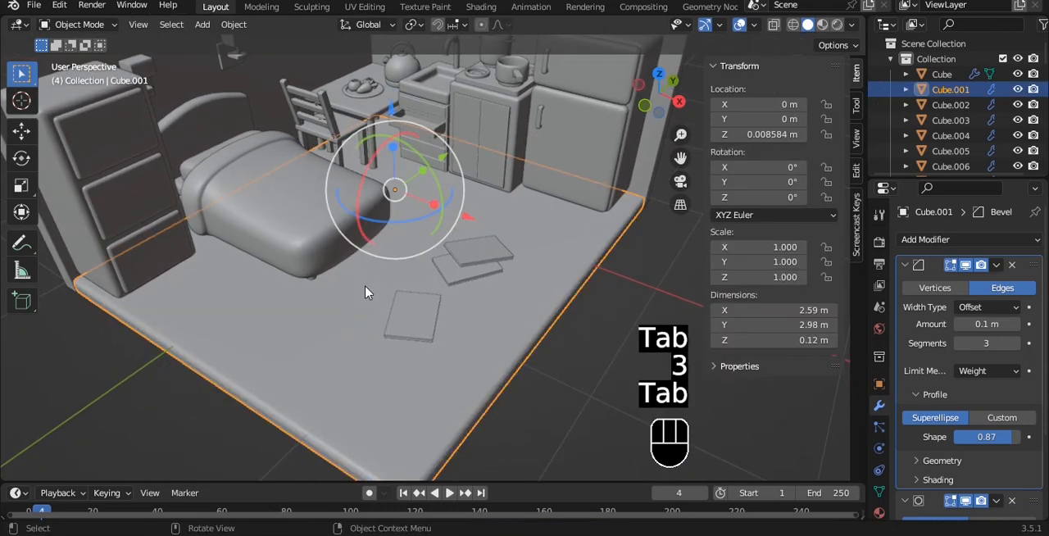
{"action": "key", "text": "shift+d"}
{"action": "right_click", "coordinate": [440, 273]}
{"action": "key", "text": "s"}
{"action": "mouse_move", "coordinate": [444, 271]}
{"action": "middle_mouse_down"}
{"action": "mouse_move", "coordinate": [459, 225]}
{"action": "mouse_move", "coordinate": [453, 264]}
{"action": "middle_mouse_up"}
{"action": "left_click", "coordinate": [457, 258]}
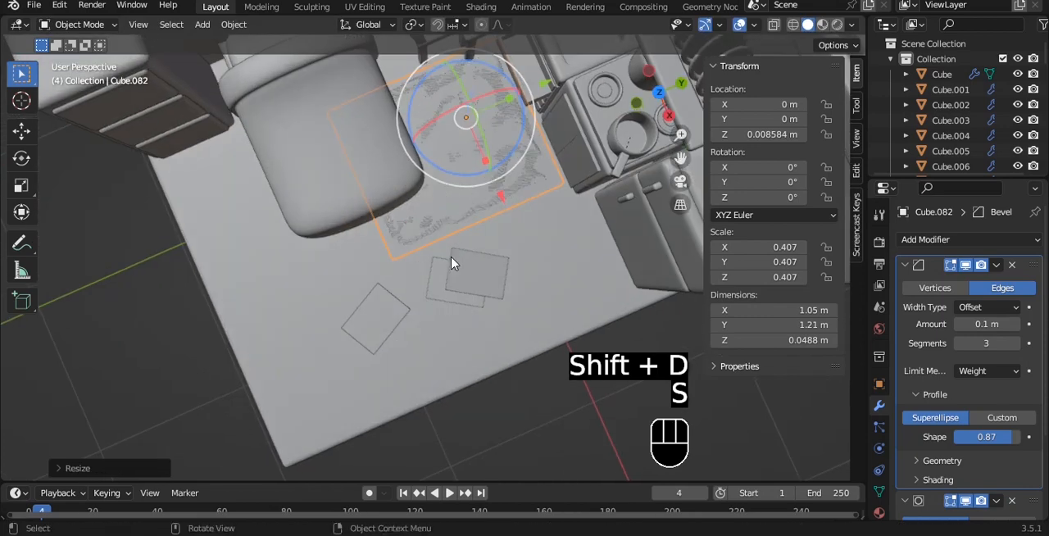
- Move the rug partly under the bed, to about X 0.073 m, Y -0.668 m and Z 0.022 m
{"action": "left_click_drag", "start_coordinate": [531, 89], "coordinate": [427, 197]}
{"action": "key", "text": "grave"}
{"action": "left_click", "coordinate": [394, 177]}
{"action": "middle_click_drag", "start_coordinate": [428, 221], "coordinate": [480, 180]}
{"action": "scroll", "coordinate": [438, 227], "scroll_direction": "up", "scroll_amount": 4}
{"action": "left_click_drag", "start_coordinate": [320, 181], "coordinate": [320, 169]}
{"action": "middle_click_drag", "start_coordinate": [320, 169], "coordinate": [461, 295]}
- Adjust the rug's position along Y in top view and save the file
{"action": "key", "text": "grave"}
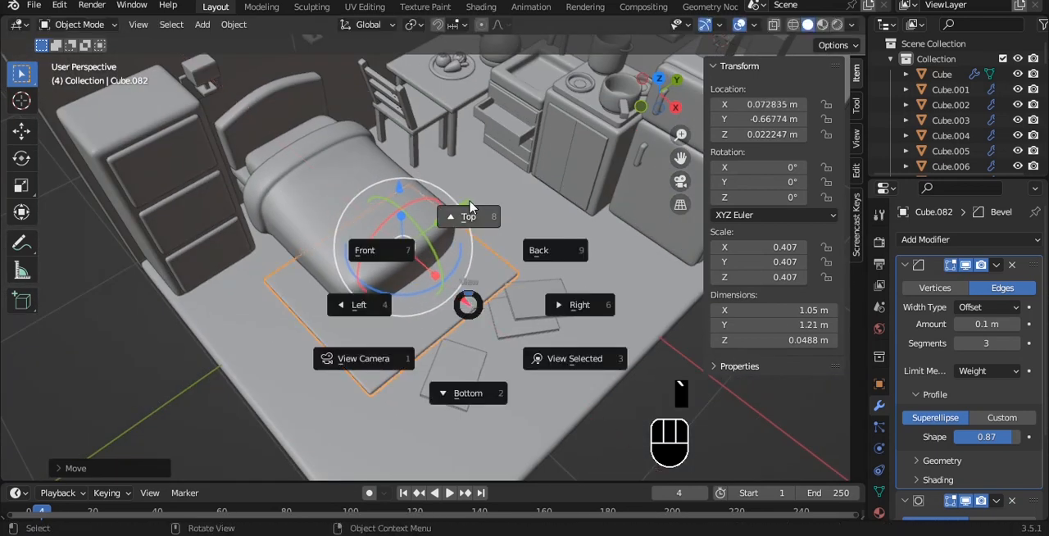
{"action": "left_click", "coordinate": [459, 218]}
{"action": "left_click_drag", "start_coordinate": [407, 179], "coordinate": [407, 171]}
{"action": "key", "text": "Tab"}
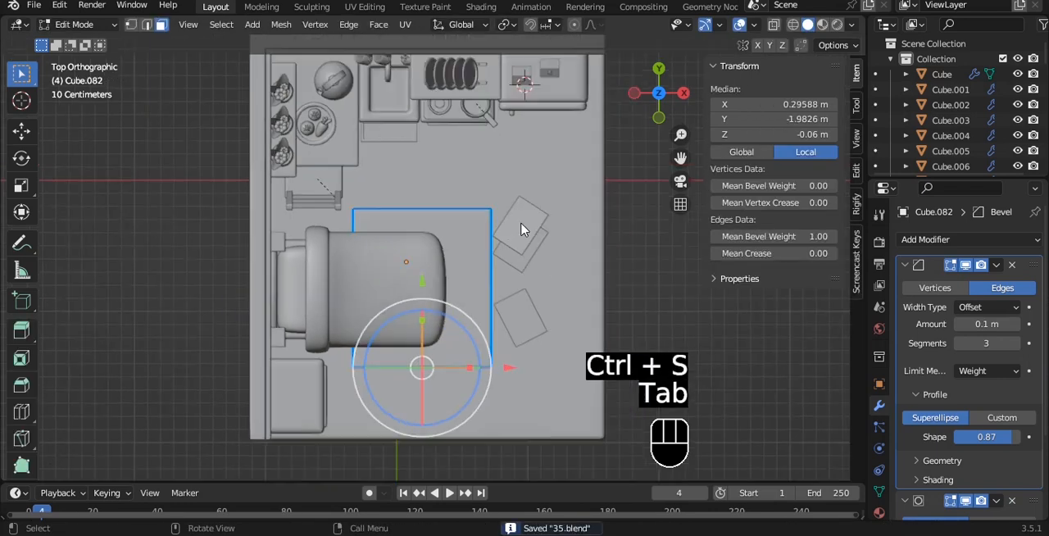
{"action": "key", "text": "Tab"}
- Duplicate the table's plate along X to about -0.030 m and raise the copy to about Z 0.760 m above the sink
{"action": "scroll", "coordinate": [593, 259], "scroll_direction": "down", "scroll_amount": 2}
{"action": "middle_click_drag", "start_coordinate": [593, 260], "coordinate": [524, 222]}
{"action": "left_click_drag", "start_coordinate": [524, 222], "coordinate": [467, 261], "text": "alt"}
{"action": "left_click_drag", "start_coordinate": [395, 212], "coordinate": [492, 325], "text": "alt+shift"}
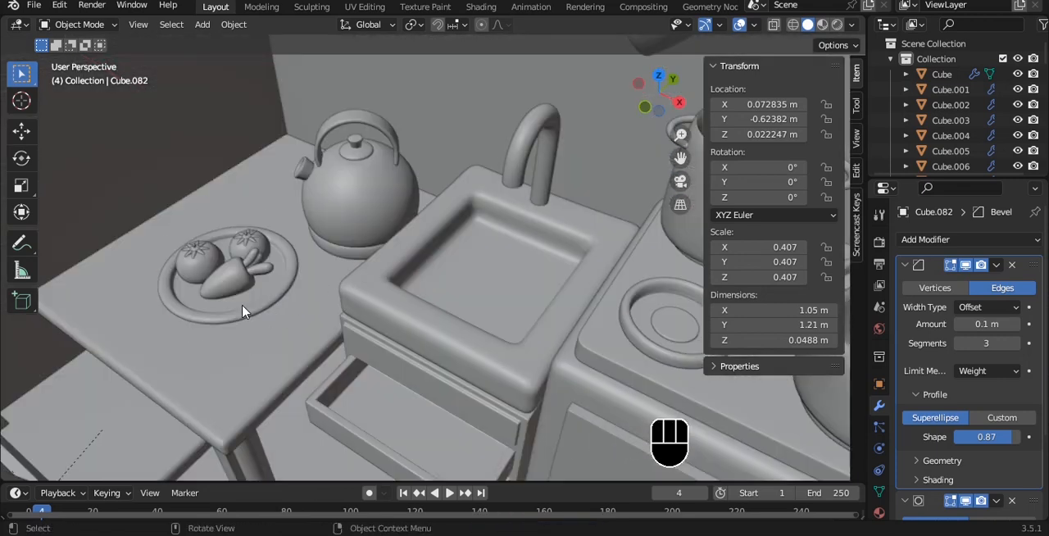
{"action": "left_click", "coordinate": [242, 311]}
{"action": "key", "text": "shift+d"}
{"action": "key", "text": "x"}
{"action": "left_click", "coordinate": [464, 375]}
{"action": "left_click_drag", "start_coordinate": [433, 329], "coordinate": [433, 242]}
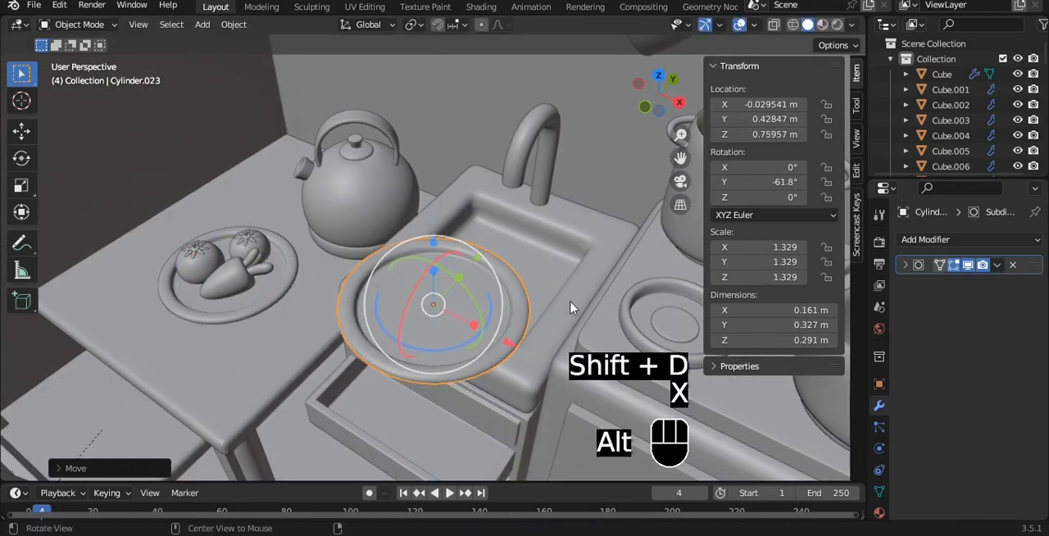
- Position the plate copy over the sink basin and scale it down to about 1.119
{"action": "left_click_drag", "start_coordinate": [572, 315], "coordinate": [577, 354], "text": "alt"}
{"action": "key", "text": "s"}
{"action": "right_click", "coordinate": [510, 284]}
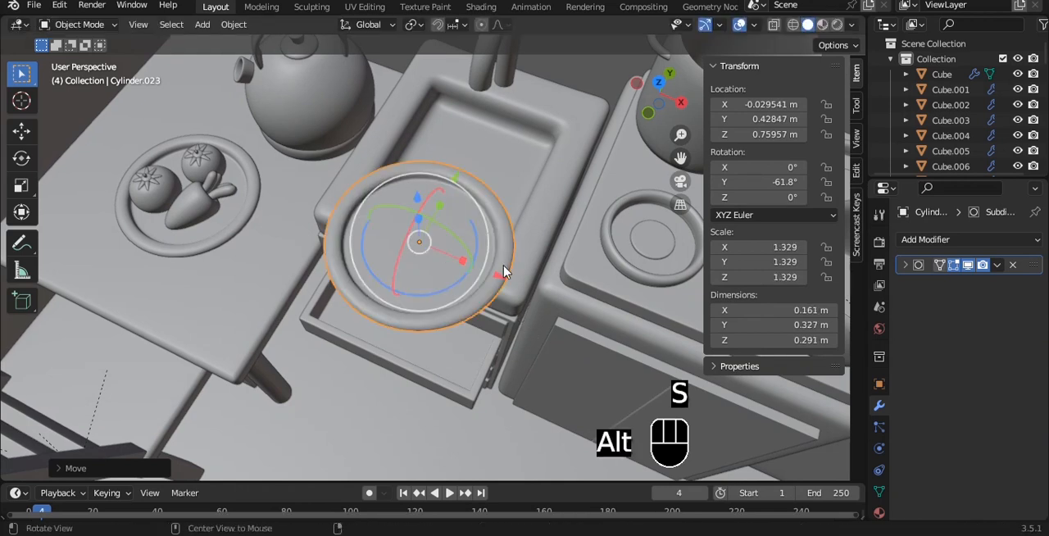
{"action": "left_click_drag", "start_coordinate": [504, 273], "coordinate": [457, 313], "text": "alt"}
{"action": "left_click_drag", "start_coordinate": [506, 133], "coordinate": [531, 168]}
{"action": "key", "text": "s"}
{"action": "left_click", "coordinate": [526, 270]}
- Tilt the plate to about -82.5° around Y and lower it into the sink at about Y 0.679 m, Z 0.636 m
{"action": "left_click_drag", "start_coordinate": [526, 271], "coordinate": [492, 288], "text": "alt"}
{"action": "left_click", "coordinate": [446, 213]}
{"action": "left_click", "coordinate": [386, 220]}
{"action": "left_click_drag", "start_coordinate": [377, 256], "coordinate": [474, 270]}
{"action": "key", "text": "alt+z"}
{"action": "key", "text": "alt+z"}
{"action": "left_click_drag", "start_coordinate": [460, 223], "coordinate": [456, 287], "text": "alt+shift"}
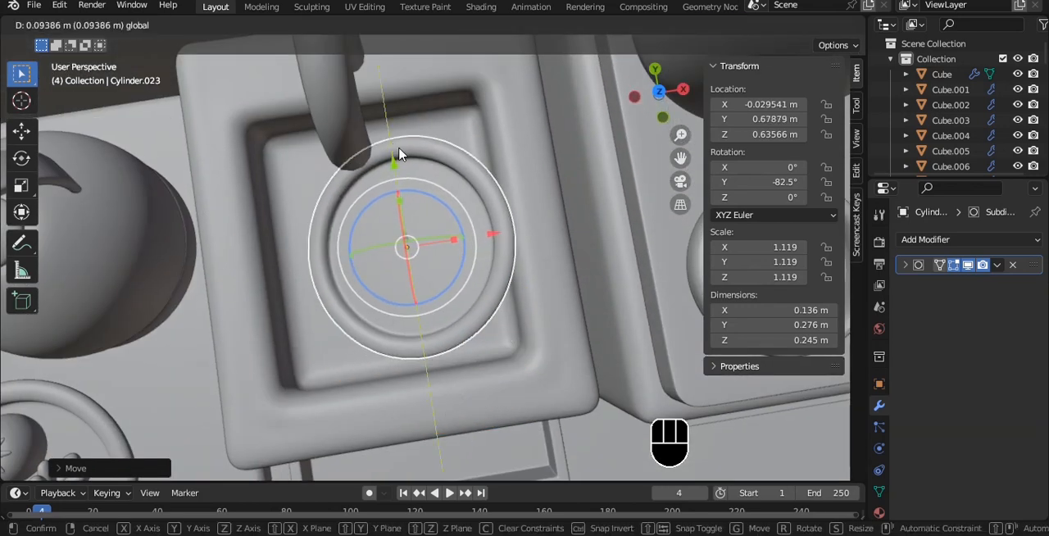
{"action": "left_click", "coordinate": [397, 162]}
{"action": "middle_click_drag", "start_coordinate": [396, 160], "coordinate": [529, 223]}
- Rotate the sink plate to about -6.16° around X and -78.6° around Y so it rests askew in the basin
{"action": "key", "text": "r"}
{"action": "left_click", "coordinate": [513, 226]}
{"action": "left_click_drag", "start_coordinate": [448, 179], "coordinate": [449, 184]}
{"action": "key", "text": "alt+a"}
{"action": "middle_click_drag", "start_coordinate": [516, 176], "coordinate": [485, 276]}
{"action": "left_click", "coordinate": [495, 238]}
{"action": "left_click", "coordinate": [515, 251]}
{"action": "key", "text": "r"}
{"action": "left_click", "coordinate": [495, 205]}
{"action": "key", "text": "alt+a"}
{"action": "middle_click_drag", "start_coordinate": [486, 276], "coordinate": [470, 334], "text": "shift"}
- Duplicate the sink plate and rotate the copy to about 95.5° around Z in top view
{"action": "left_click", "coordinate": [462, 295]}
{"action": "key", "text": "shift+d"}
{"action": "left_click", "coordinate": [462, 296]}
{"action": "left_click_drag", "start_coordinate": [494, 297], "coordinate": [495, 284]}
{"action": "key", "text": "ctrl+z"}
{"action": "left_click_drag", "start_coordinate": [439, 250], "coordinate": [445, 196]}
{"action": "key", "text": "grave"}
{"action": "left_click", "coordinate": [445, 196]}
{"action": "key", "text": "r"}
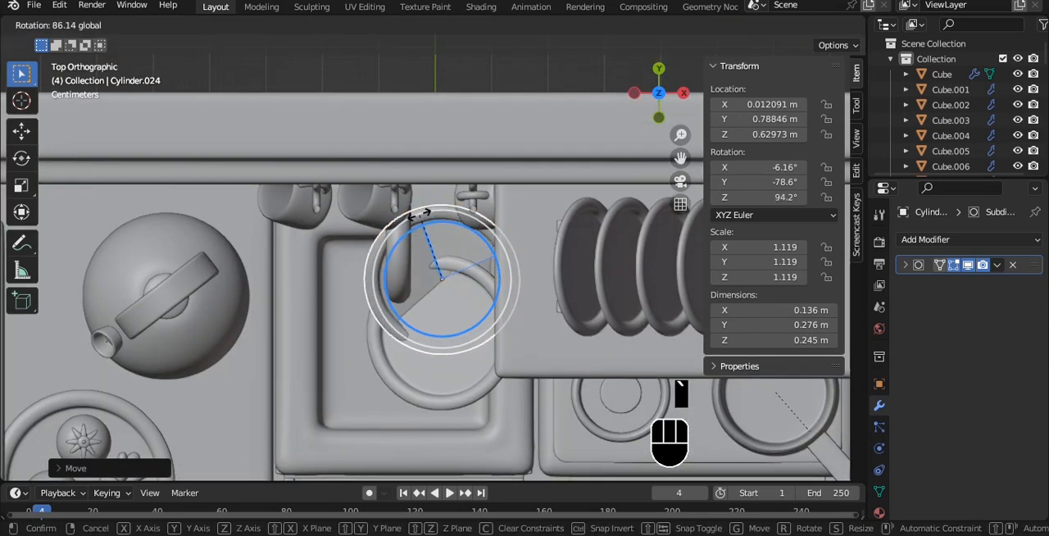
{"action": "left_click", "coordinate": [422, 215]}
- Move the second sink plate to about X -0.125, Y 0.748, Z 0.661 m and rotate it to about -11.3°, -77.3°, 143°
{"action": "key", "text": "g"}
{"action": "key", "text": "x"}
{"action": "left_click", "coordinate": [367, 320]}
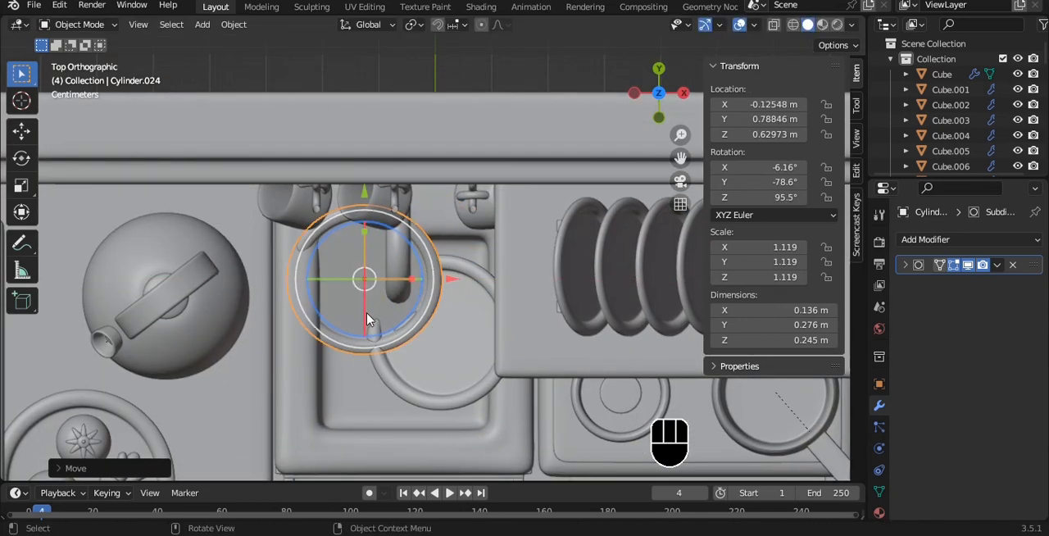
{"action": "key", "text": "r"}
{"action": "left_click", "coordinate": [369, 311]}
{"action": "mouse_move", "coordinate": [373, 284]}
{"action": "left_mouse_down", "text": "alt"}
{"action": "mouse_move", "coordinate": [422, 288]}
{"action": "mouse_move", "coordinate": [393, 236]}
{"action": "mouse_move", "coordinate": [388, 189]}
{"action": "mouse_move", "coordinate": [375, 293]}
{"action": "mouse_move", "coordinate": [345, 267]}
{"action": "mouse_move", "coordinate": [357, 274]}
{"action": "left_mouse_up", "text": "alt"}
{"action": "key", "text": "alt+a"}
{"action": "mouse_move", "coordinate": [453, 254]}
{"action": "left_mouse_down", "text": "alt"}
{"action": "mouse_move", "coordinate": [392, 192]}
{"action": "mouse_move", "coordinate": [418, 261]}
{"action": "mouse_move", "coordinate": [438, 252]}
{"action": "left_mouse_up", "text": "alt"}
{"action": "scroll", "coordinate": [416, 268], "scroll_direction": "up", "scroll_amount": 3}
{"action": "left_click", "coordinate": [412, 279]}
- Deselect everything and save the file with both plates in the sink
{"action": "left_click_drag", "start_coordinate": [366, 220], "coordinate": [341, 265]}
{"action": "key", "text": "a"}
{"action": "scroll", "coordinate": [389, 284], "scroll_direction": "down", "scroll_amount": 7}
{"action": "key", "text": "ctrl+s"}
{"action": "scroll", "coordinate": [342, 264], "scroll_direction": "down", "scroll_amount": 2}
{"action": "scroll", "coordinate": [382, 320], "scroll_direction": "up", "scroll_amount": 2}
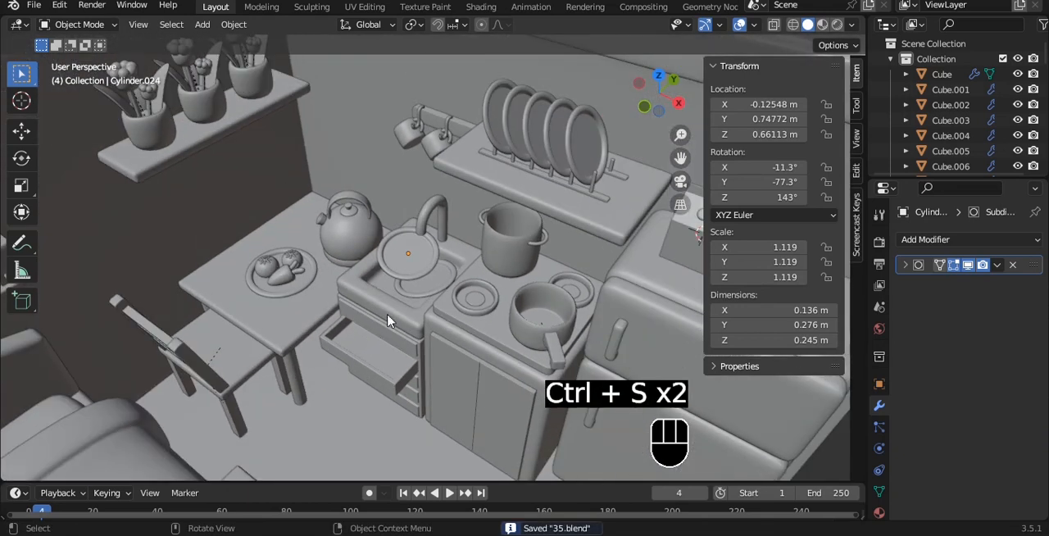
- Duplicate the table's plate along X and place the copy over the open drawer at about X -0.054 m
{"action": "left_click", "coordinate": [306, 289]}
{"action": "key", "text": "shift+d"}
{"action": "key", "text": "x"}
{"action": "left_click", "coordinate": [406, 362]}
{"action": "key", "text": "grave"}
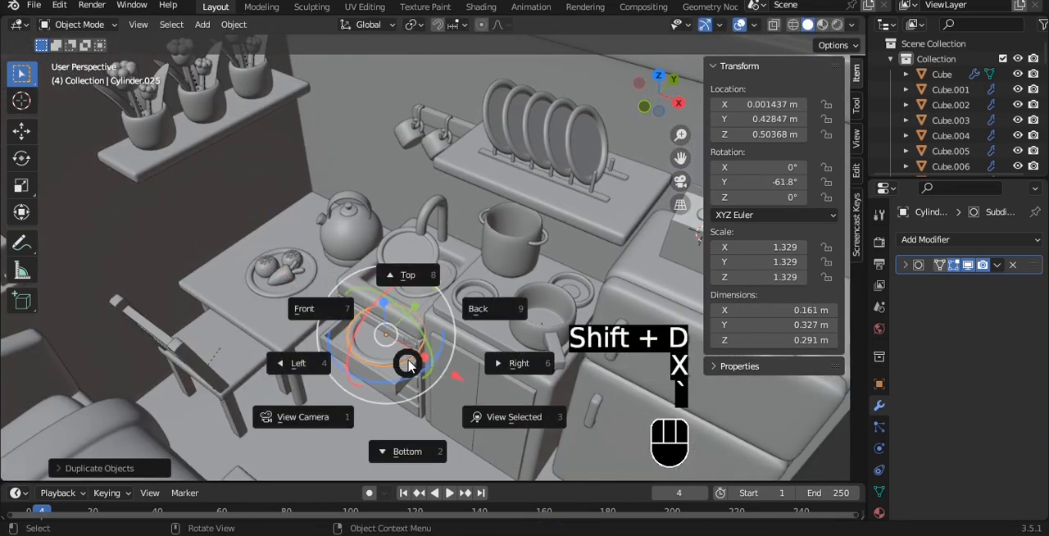
{"action": "left_click", "coordinate": [409, 283]}
{"action": "middle_click_drag", "start_coordinate": [481, 395], "coordinate": [423, 292], "text": "shift"}
{"action": "scroll", "coordinate": [423, 292], "scroll_direction": "up", "scroll_amount": 4}
{"action": "left_click_drag", "start_coordinate": [417, 264], "coordinate": [385, 265]}
- Scale the new plate down to about 0.964 and lower it toward the inside of the open drawer
{"action": "key", "text": "s"}
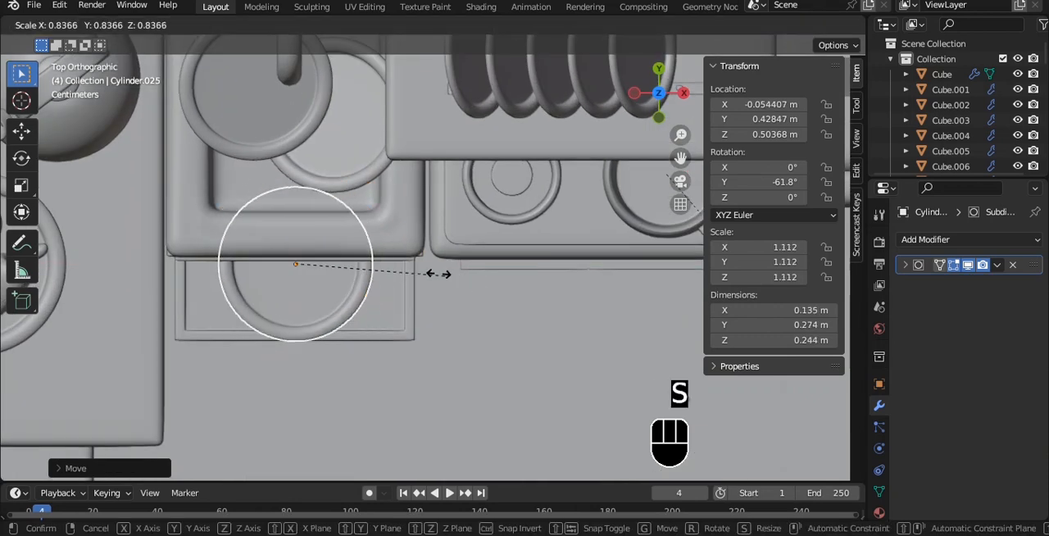
{"action": "left_click", "coordinate": [416, 269]}
{"action": "key", "text": "s"}
{"action": "left_click", "coordinate": [426, 268]}
{"action": "middle_click_drag", "start_coordinate": [427, 267], "coordinate": [383, 139], "text": "alt"}
{"action": "left_click_drag", "start_coordinate": [303, 243], "coordinate": [309, 300]}
- Isolate the plate, drawer and cabinet in local view and show them in front view with X-ray
{"action": "key", "text": "grave"}
{"action": "left_click", "coordinate": [382, 312]}
{"action": "middle_click_drag", "start_coordinate": [382, 311], "coordinate": [396, 363], "text": "alt+shift"}
{"action": "left_click", "coordinate": [398, 361], "text": "shift"}
{"action": "key", "text": "slash"}
{"action": "scroll", "coordinate": [399, 361], "scroll_direction": "up", "scroll_amount": 3}
{"action": "key", "text": "grave"}
{"action": "left_click", "coordinate": [358, 331]}
{"action": "key", "text": "alt+z"}
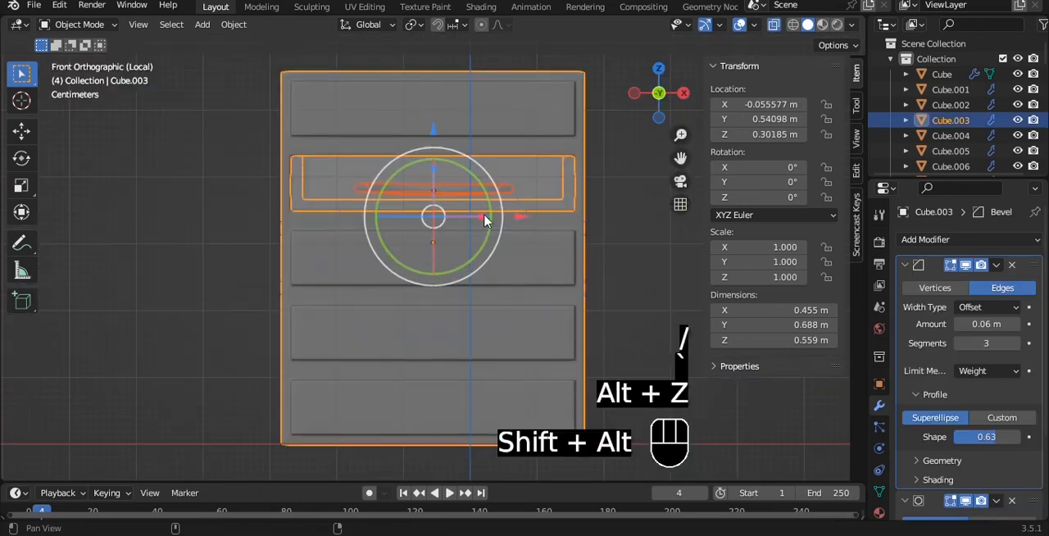
- Lower the plate to about Z 0.372 m at the bottom of the drawer and turn X-ray off
{"action": "middle_click_drag", "start_coordinate": [450, 256], "coordinate": [375, 332], "text": "alt+shift"}
{"action": "scroll", "coordinate": [374, 332], "scroll_direction": "up", "scroll_amount": 4}
{"action": "key", "text": "a"}
{"action": "left_click", "coordinate": [331, 347]}
{"action": "left_click_drag", "start_coordinate": [233, 267], "coordinate": [238, 277]}
{"action": "key", "text": "alt+z"}
{"action": "scroll", "coordinate": [325, 284], "scroll_direction": "up", "scroll_amount": 3}
{"action": "middle_click_drag", "start_coordinate": [361, 257], "coordinate": [353, 328], "text": "alt"}
{"action": "scroll", "coordinate": [326, 289], "scroll_direction": "down", "scroll_amount": 2}
{"action": "scroll", "coordinate": [354, 327], "scroll_direction": "down", "scroll_amount": 3}
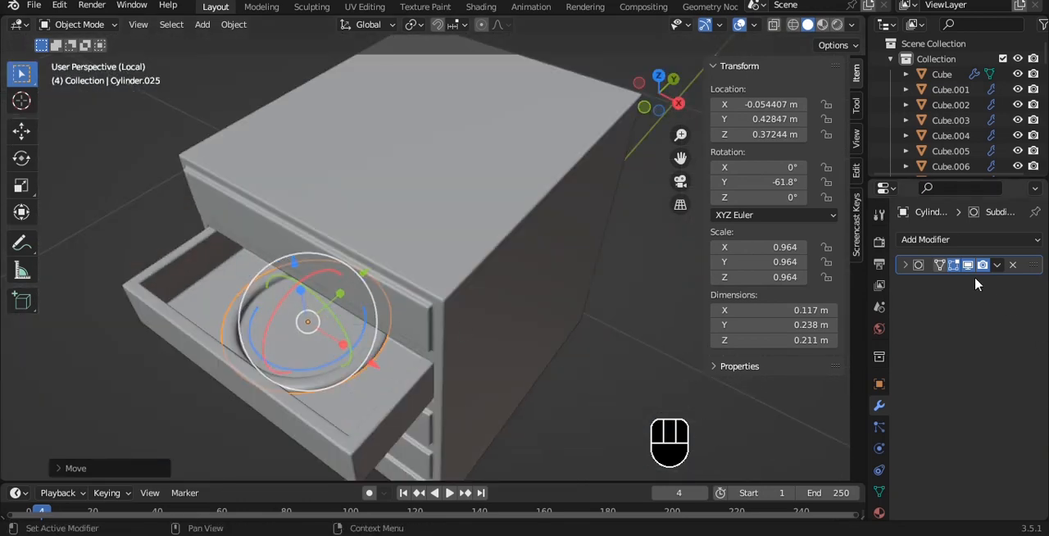
- Add an Array modifier with a count of 2 to the drawer plate and apply its rotation and scale
{"action": "left_click", "coordinate": [967, 239]}
{"action": "left_click", "coordinate": [710, 281]}
{"action": "middle_click_drag", "start_coordinate": [508, 320], "coordinate": [451, 308], "text": "alt"}
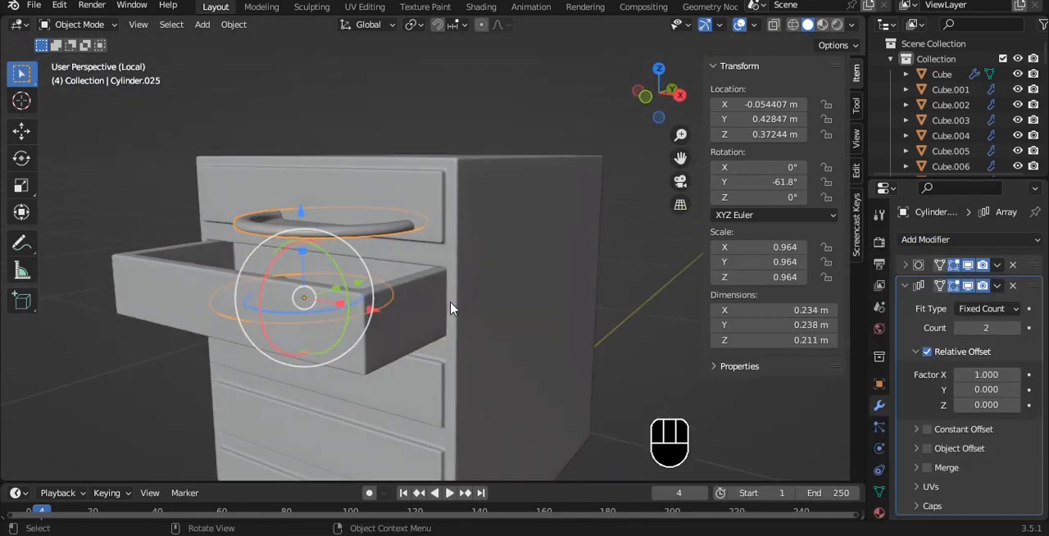
{"action": "key", "text": "ctrl+a"}
{"action": "left_click", "coordinate": [457, 283]}
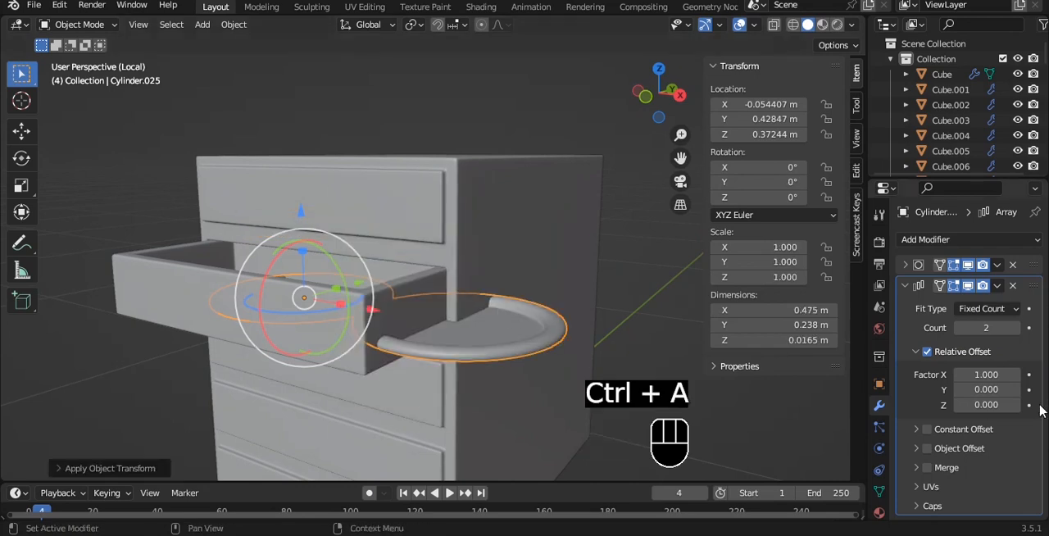
- Isolate the plate in front view and stack its array copies with relative offset X 0, Z 0.9 and a count of 3
{"action": "type", "text": "0"}
{"action": "key", "text": "Return"}
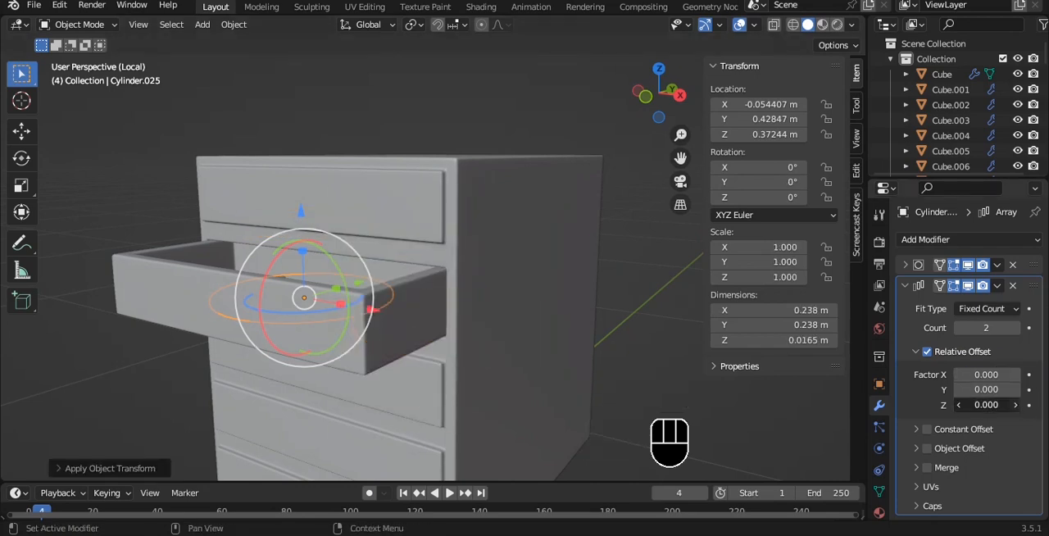
{"action": "key", "text": "slash"}
{"action": "key", "text": "slash"}
{"action": "key", "text": "grave"}
{"action": "left_click", "coordinate": [456, 247]}
{"action": "left_click", "coordinate": [1017, 404]}
{"action": "left_click", "coordinate": [1016, 404]}
{"action": "left_click", "coordinate": [1017, 404]}
{"action": "left_click", "coordinate": [1017, 405]}
{"action": "left_click", "coordinate": [1016, 404]}
{"action": "left_click", "coordinate": [1017, 404]}
{"action": "double_click", "coordinate": [1017, 405]}
{"action": "left_click", "coordinate": [1016, 405]}
{"action": "left_click", "coordinate": [961, 405]}
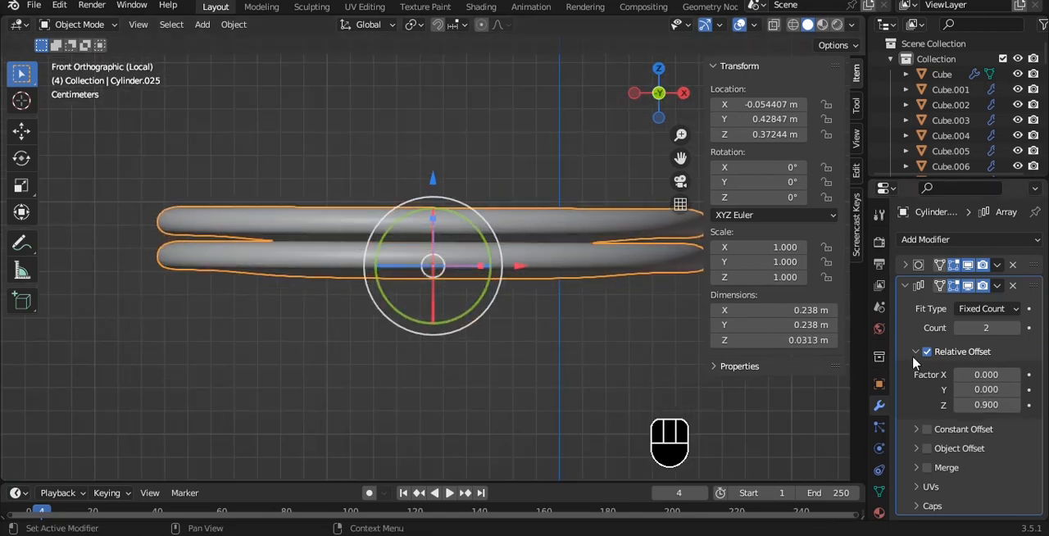
{"action": "left_click", "coordinate": [1018, 328]}
- Exit local view to bring back the whole room, deselect everything and save the file
{"action": "key", "text": "KP_Divide"}
{"action": "middle_click_drag", "start_coordinate": [240, 257], "coordinate": [430, 181]}
{"action": "scroll", "coordinate": [443, 283], "scroll_direction": "down", "scroll_amount": 7}
{"action": "key", "text": "a"}
{"action": "key", "text": "ctrl+s"}
{"action": "scroll", "coordinate": [469, 236], "scroll_direction": "down", "scroll_amount": 1}
{"action": "key", "text": "ctrl+s"}
{"action": "scroll", "coordinate": [489, 246], "scroll_direction": "up", "scroll_amount": 3}
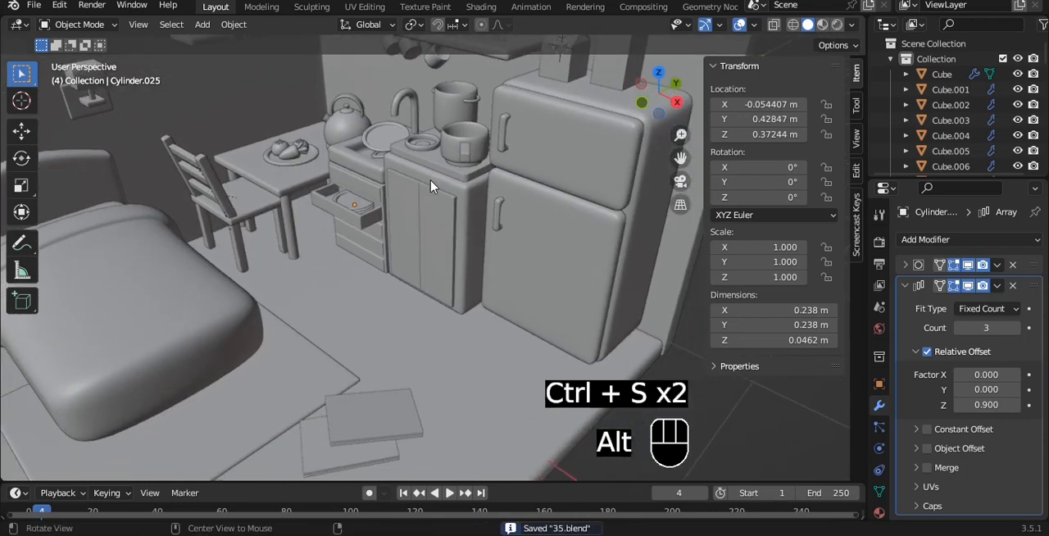